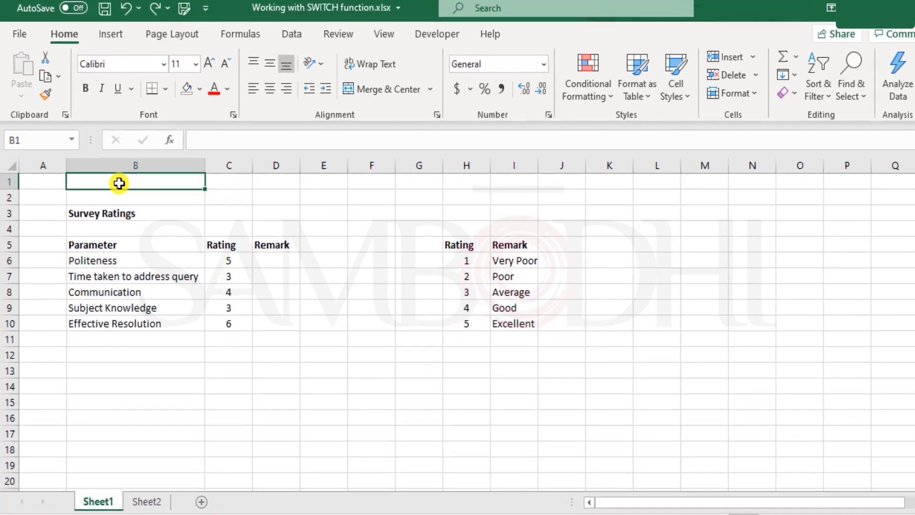
Enter the heading text SWITCH() in cell B1
{"action": "type", "text": "SWIT"}
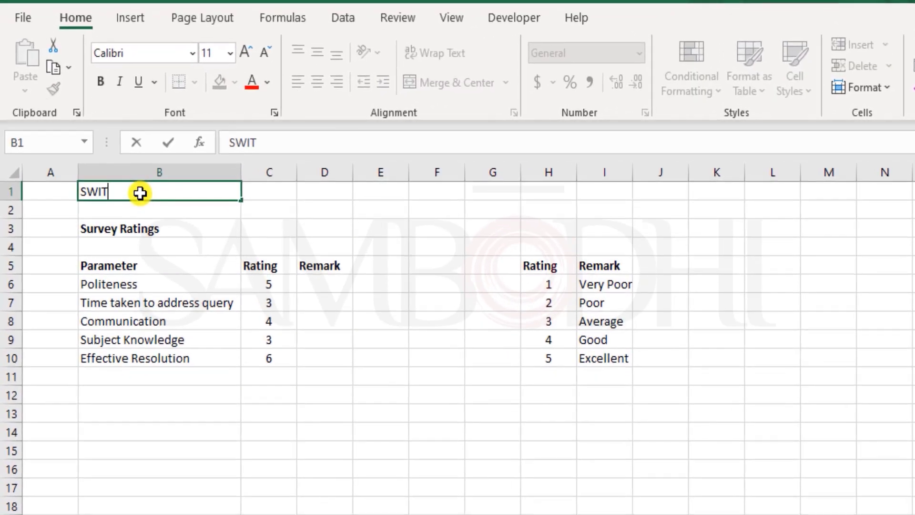
{"action": "type", "text": "CH()"}
{"action": "key", "text": "Return"}
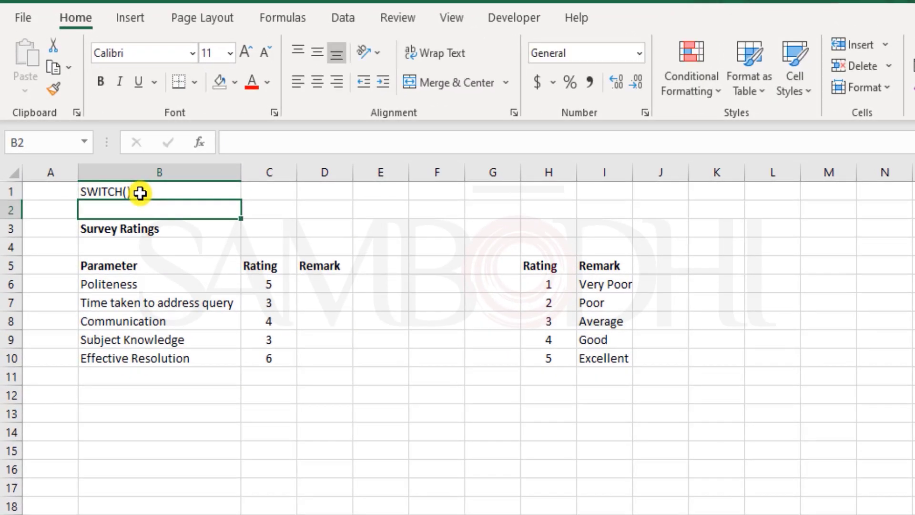
{"action": "left_click", "coordinate": [140, 192]}
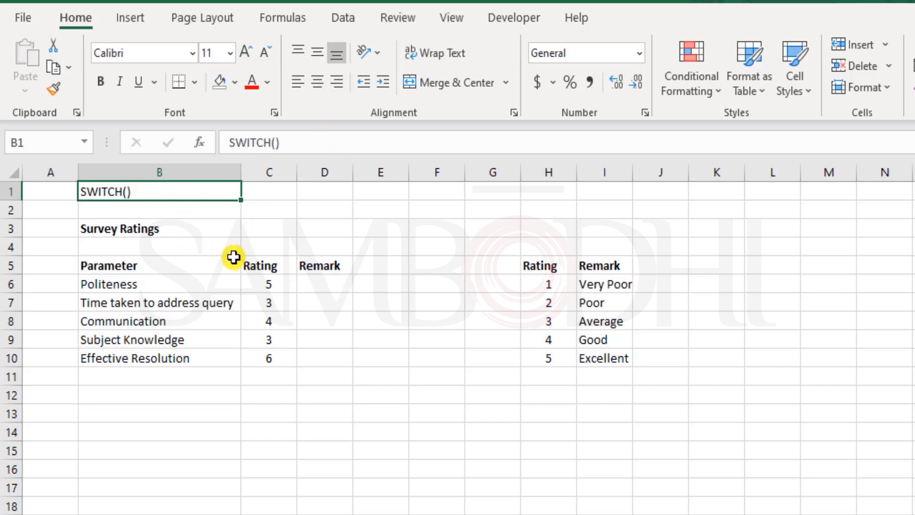
{"action": "left_click", "coordinate": [220, 229]}
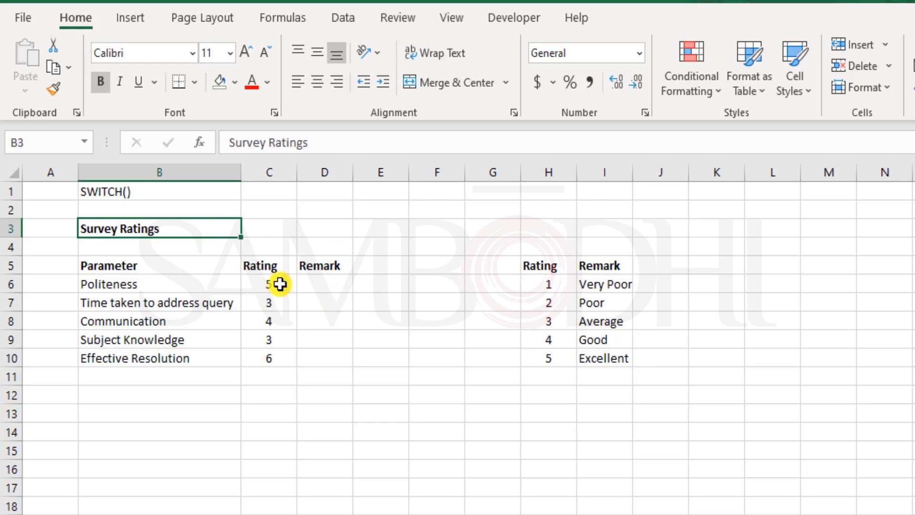
{"action": "left_click_drag", "start_coordinate": [275, 281], "coordinate": [281, 359]}
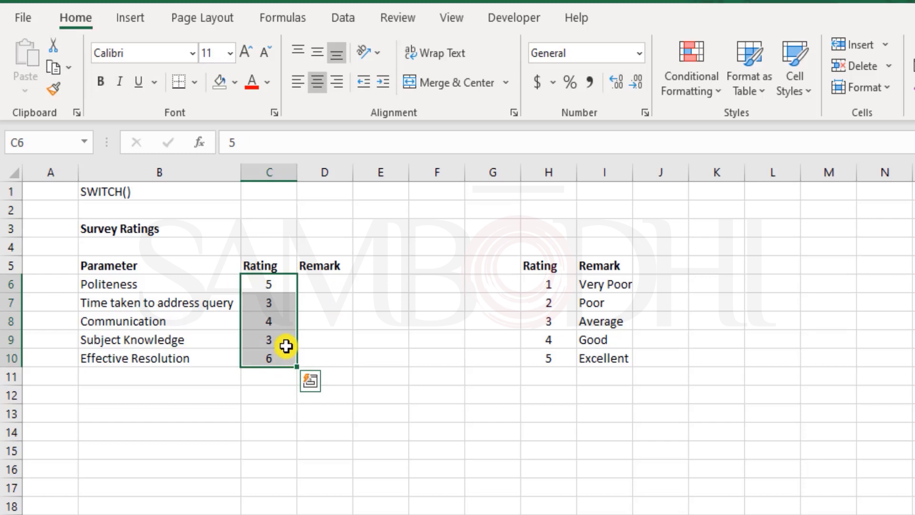
{"action": "left_click", "coordinate": [321, 282]}
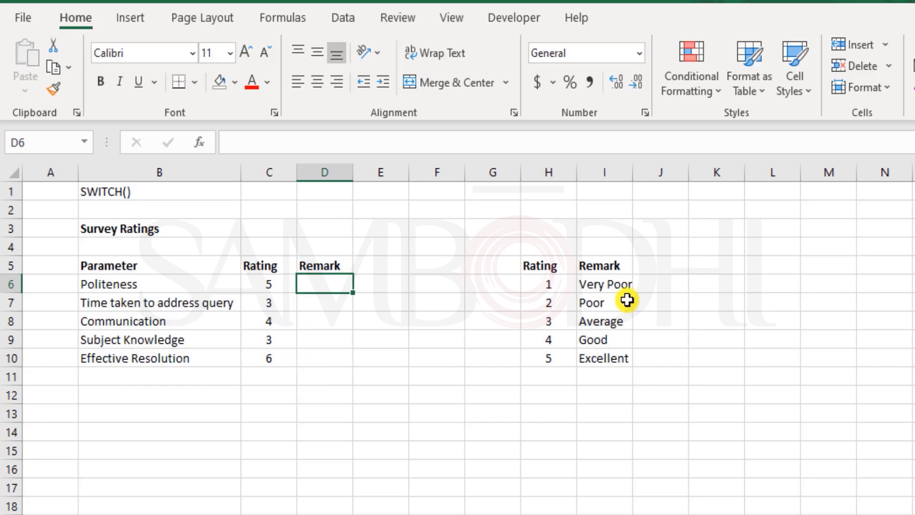
{"action": "left_click_drag", "start_coordinate": [623, 286], "coordinate": [636, 366]}
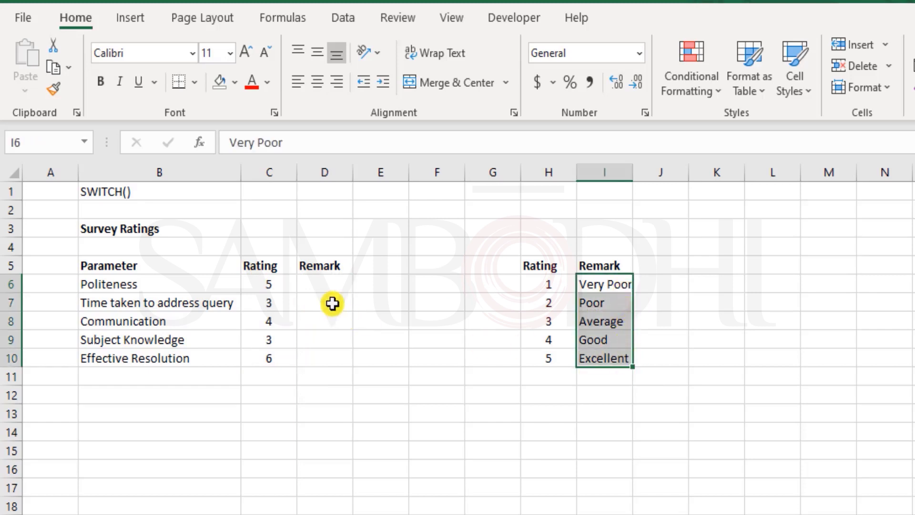
{"action": "left_click", "coordinate": [327, 285]}
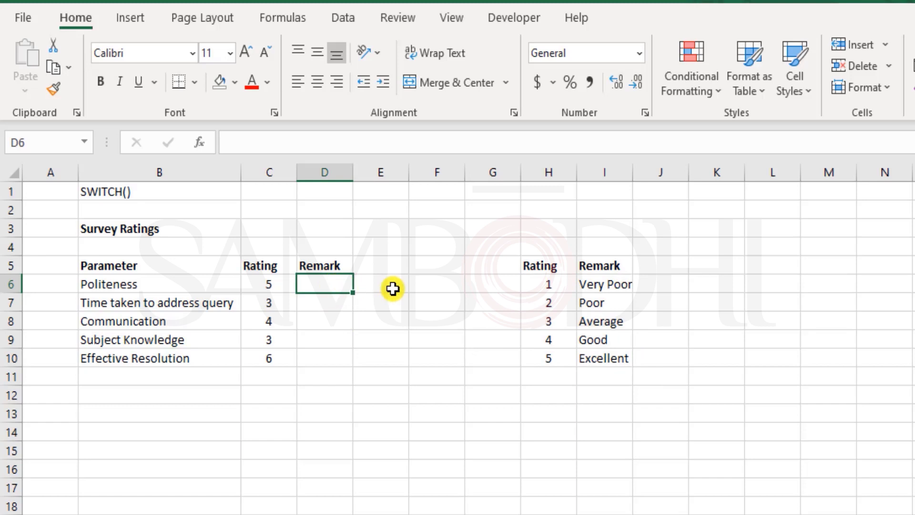
Start =SWITCH in D6 on C6 with the first row-locked pair H$6, I$6
{"action": "type", "text": "=swit"}
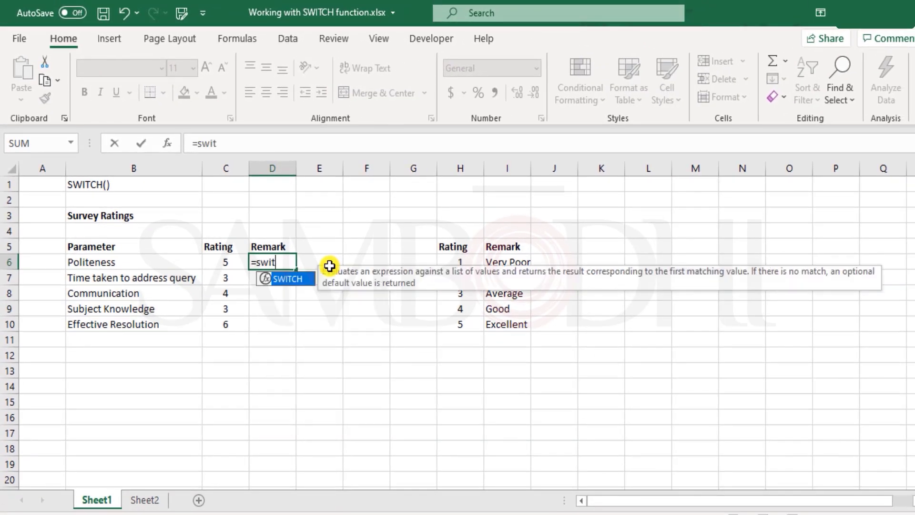
{"action": "type", "text": "c"}
{"action": "key", "text": "Tab"}
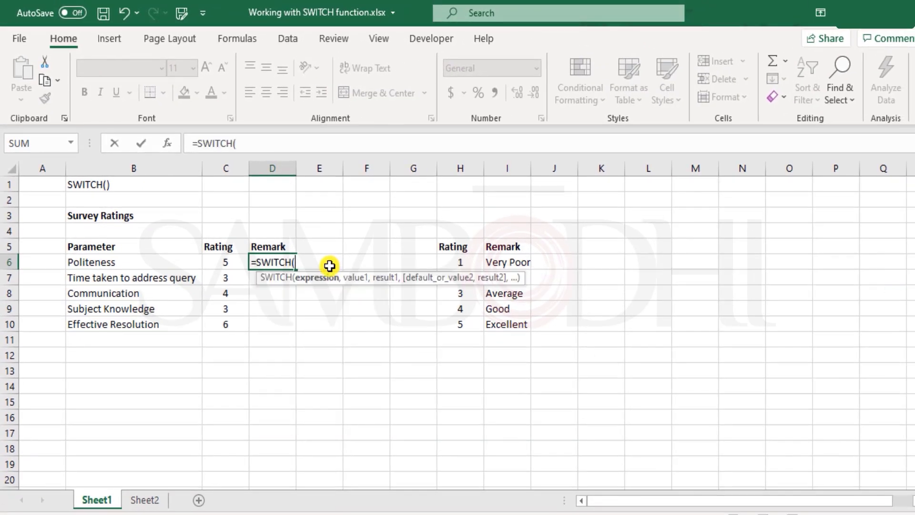
{"action": "left_click", "coordinate": [227, 263]}
{"action": "type", "text": ","}
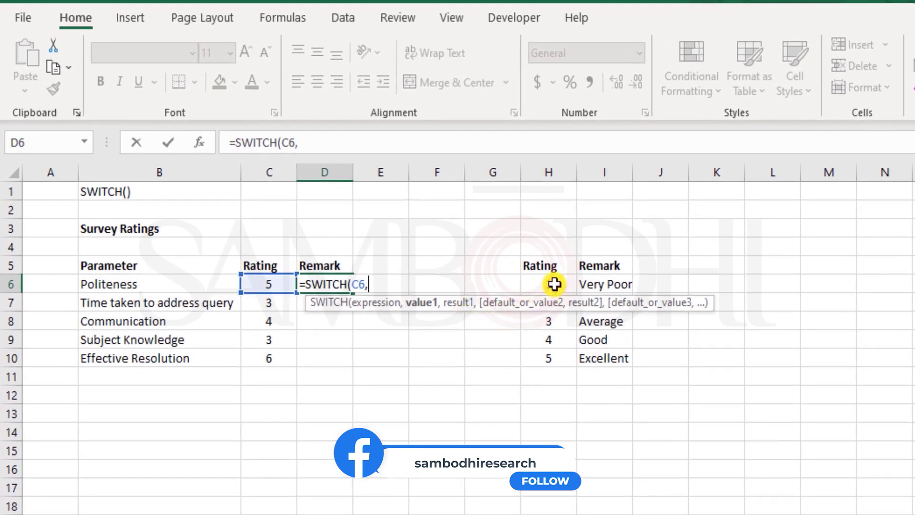
{"action": "left_click", "coordinate": [554, 284]}
{"action": "type", "text": ","}
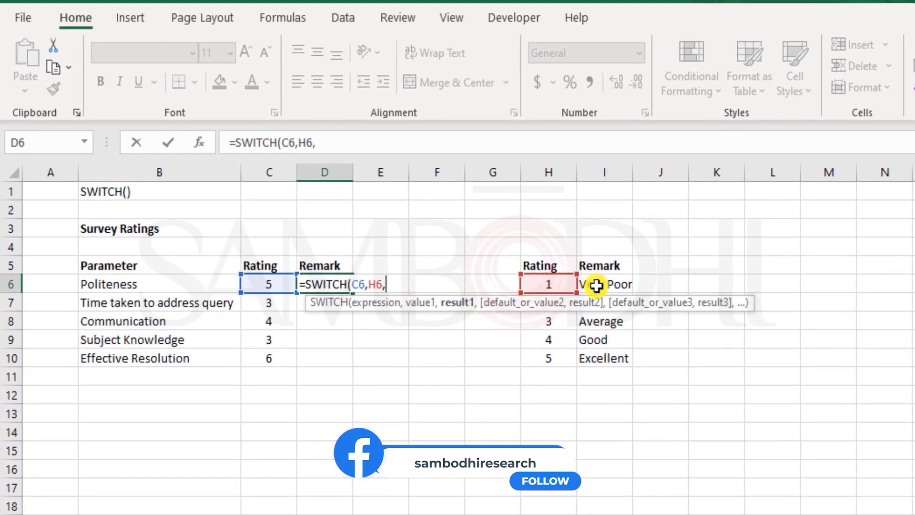
{"action": "left_click", "coordinate": [599, 285]}
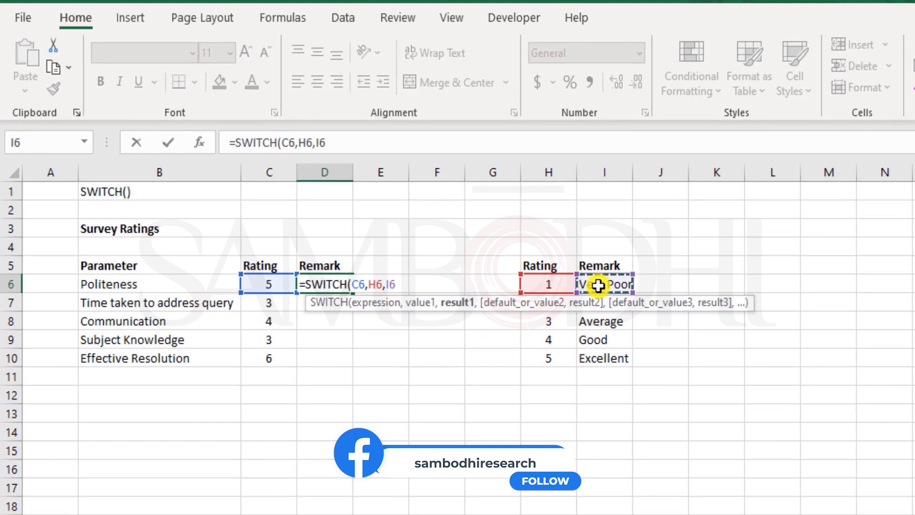
{"action": "left_click", "coordinate": [386, 284]}
{"action": "key", "text": "F4"}
{"action": "key", "text": "F4"}
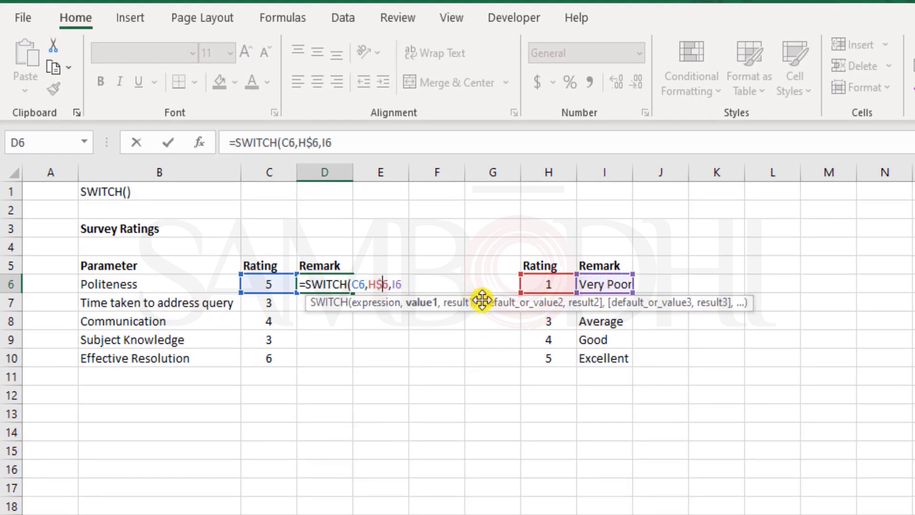
{"action": "left_click", "coordinate": [398, 284]}
{"action": "key", "text": "F4"}
{"action": "key", "text": "F4"}
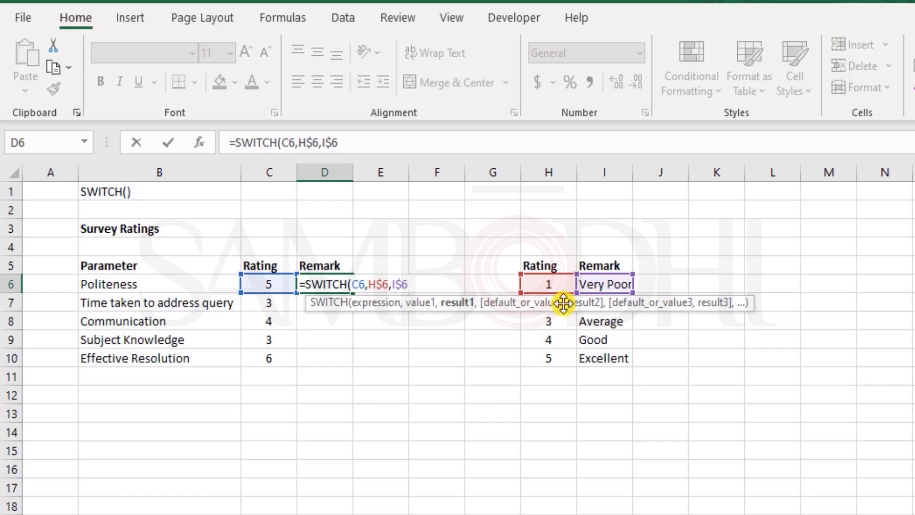
{"action": "type", "text": ","}
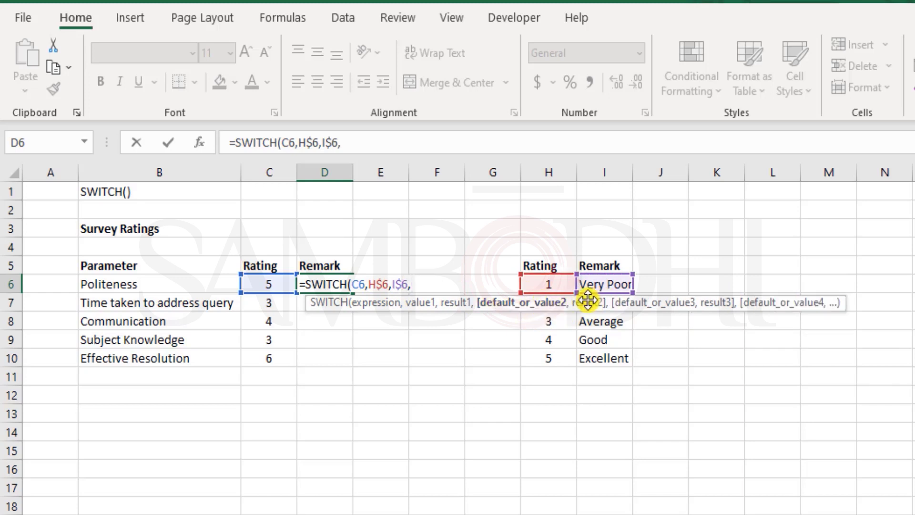
Add the second pair H$7, I$7 (rating 2, Poor) to the formula
{"action": "left_click", "coordinate": [551, 323]}
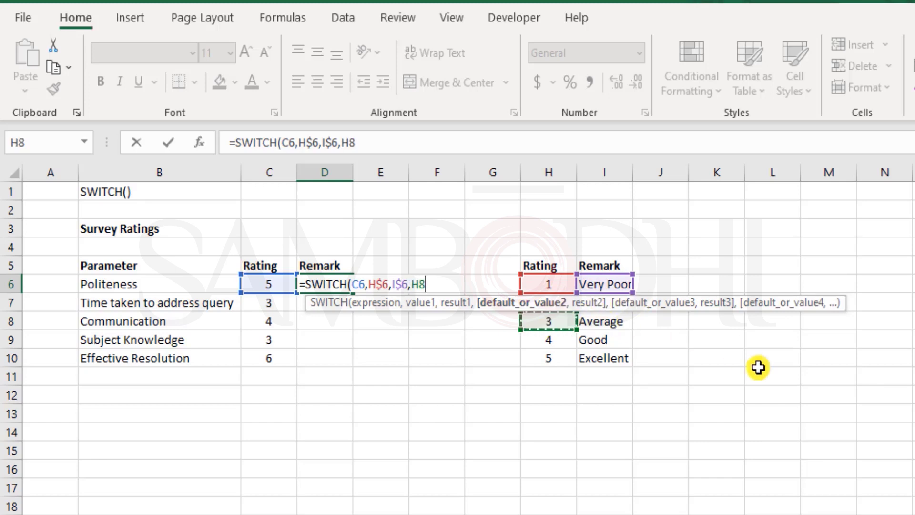
{"action": "key", "text": "Up"}
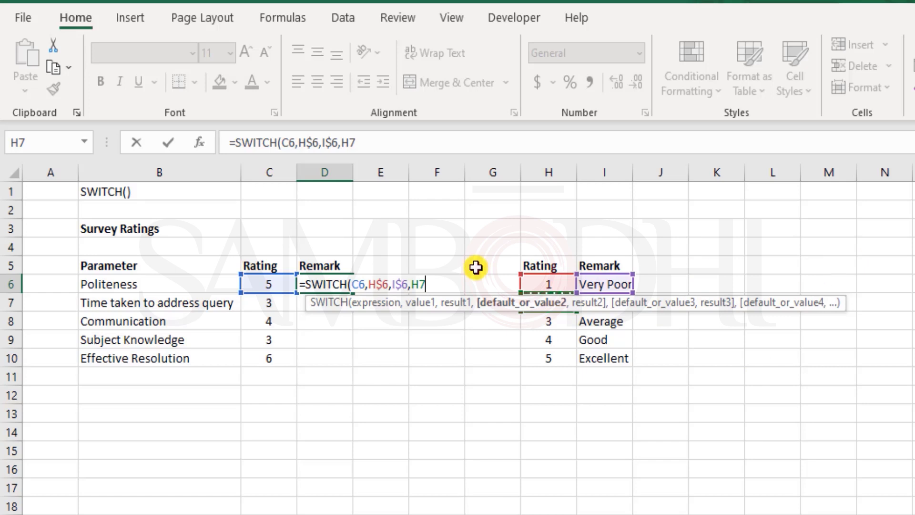
{"action": "left_click", "coordinate": [414, 284]}
{"action": "type", "text": "$6"}
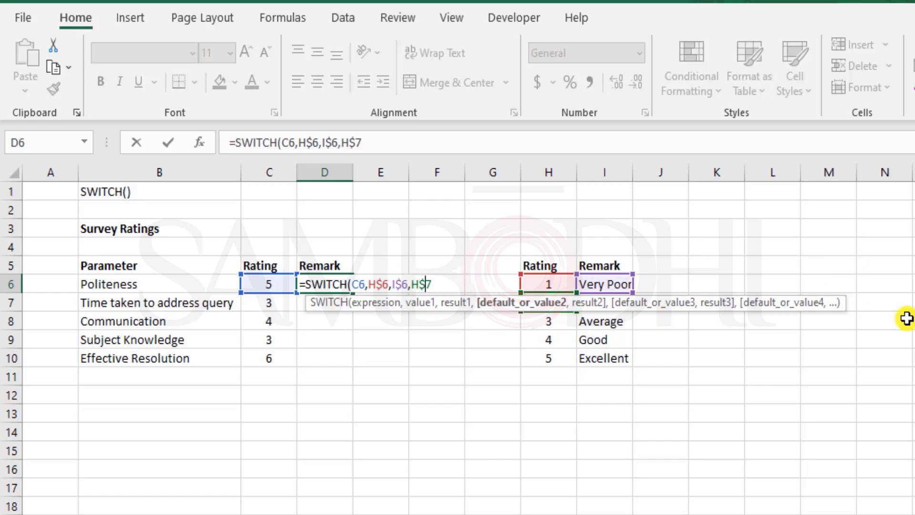
{"action": "type", "text": ","}
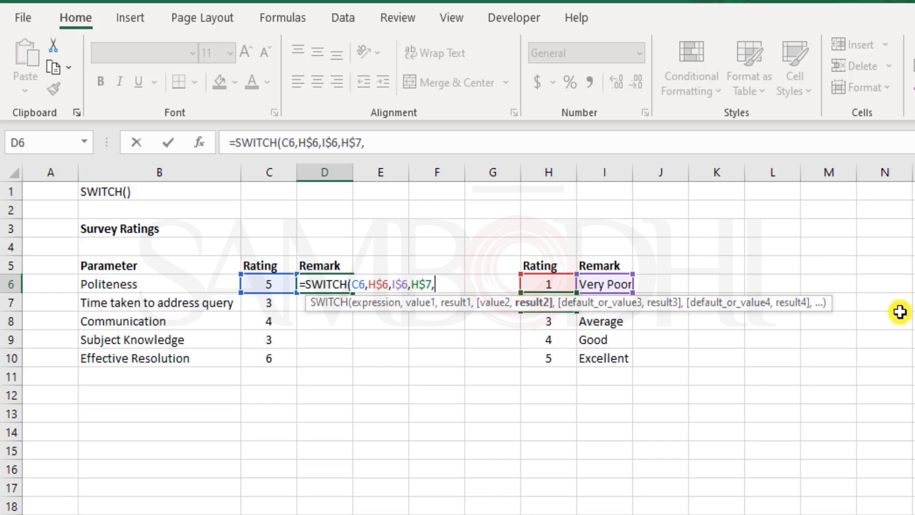
{"action": "left_click", "coordinate": [599, 323]}
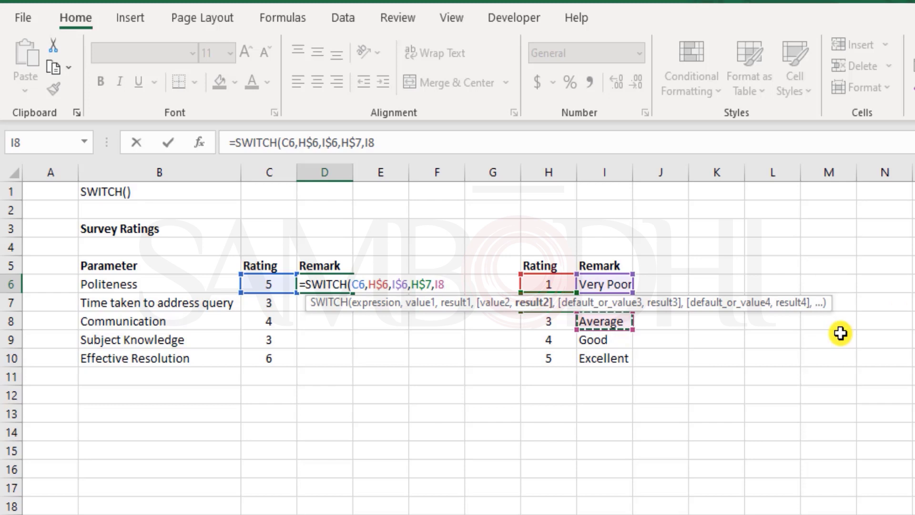
{"action": "key", "text": "Up"}
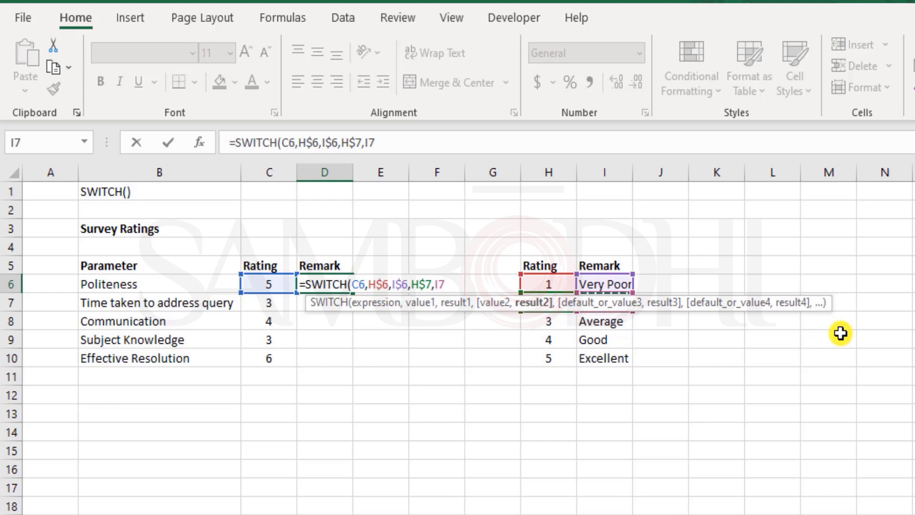
{"action": "left_click", "coordinate": [438, 285]}
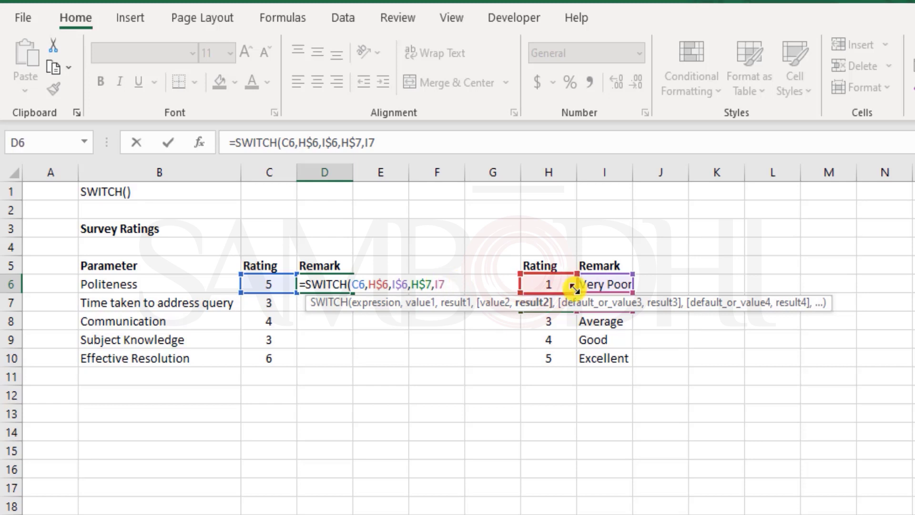
{"action": "key", "text": "F4"}
{"action": "key", "text": "F4"}
{"action": "type", "text": ","}
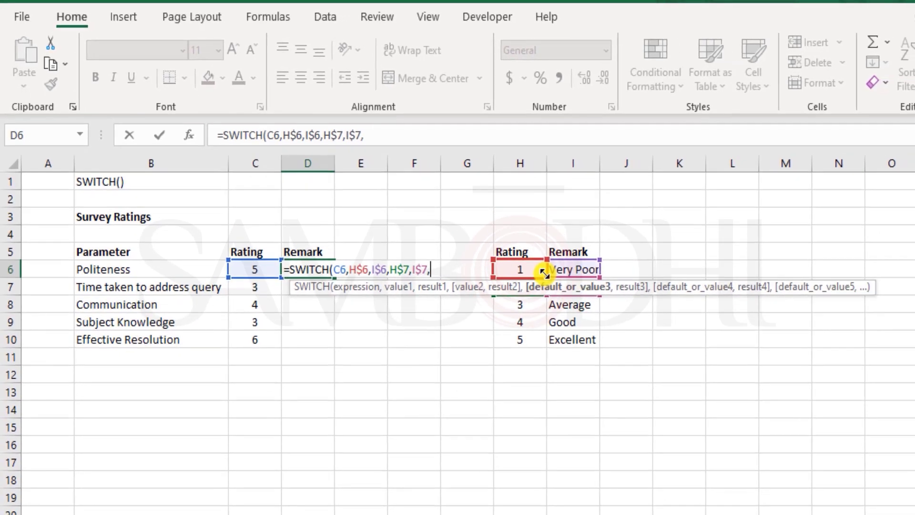
Add the row-locked pair H$8, I$8 for rating 3, Average
{"action": "left_click", "coordinate": [532, 307]}
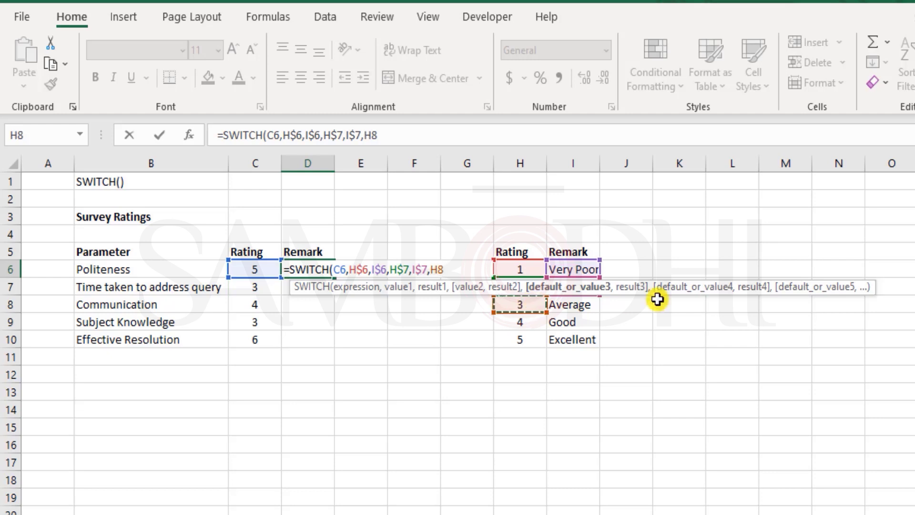
{"action": "key", "text": "F4"}
{"action": "key", "text": "F4"}
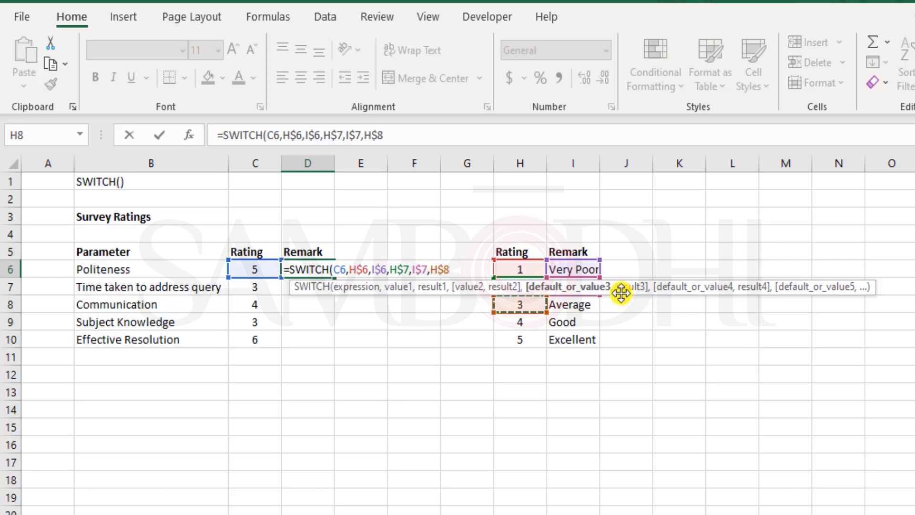
{"action": "type", "text": ","}
{"action": "left_click", "coordinate": [572, 304]}
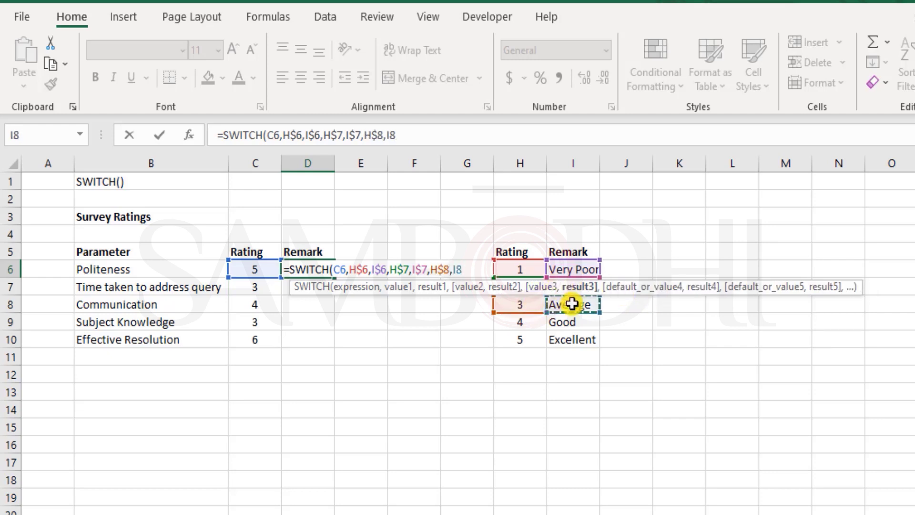
{"action": "key", "text": "F4"}
{"action": "key", "text": "F4"}
{"action": "type", "text": ","}
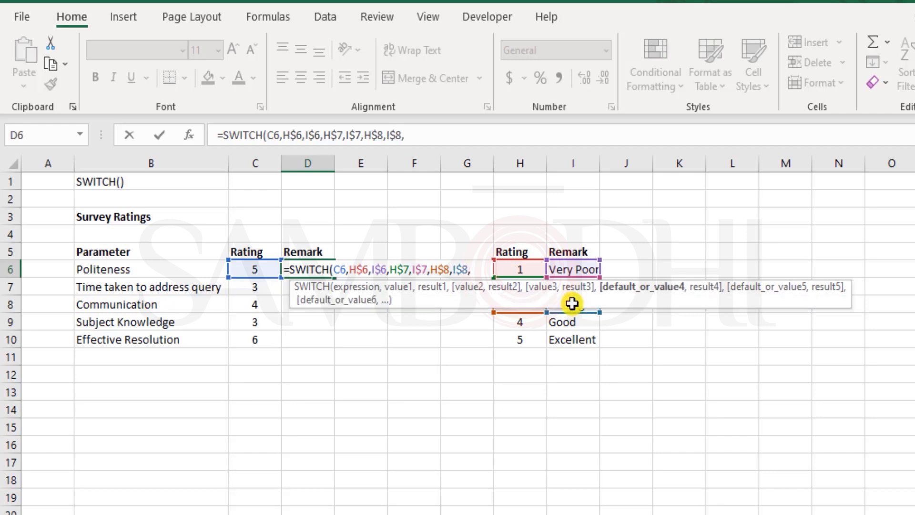
Add the row-locked pairs H$9, I$9 and H$10, I$10 for ratings 4 and 5
{"action": "left_click", "coordinate": [519, 322]}
{"action": "key", "text": "F4"}
{"action": "key", "text": "F4"}
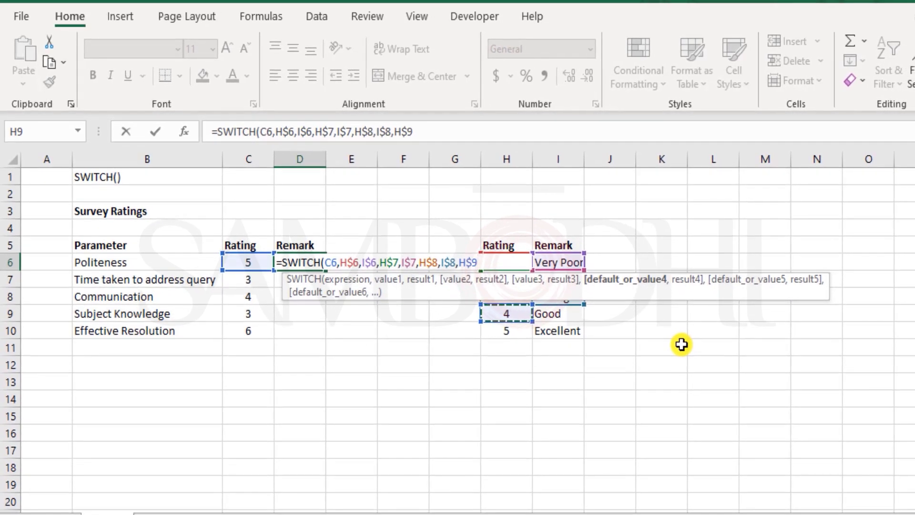
{"action": "type", "text": ","}
{"action": "left_click", "coordinate": [559, 313]}
{"action": "key", "text": "F4"}
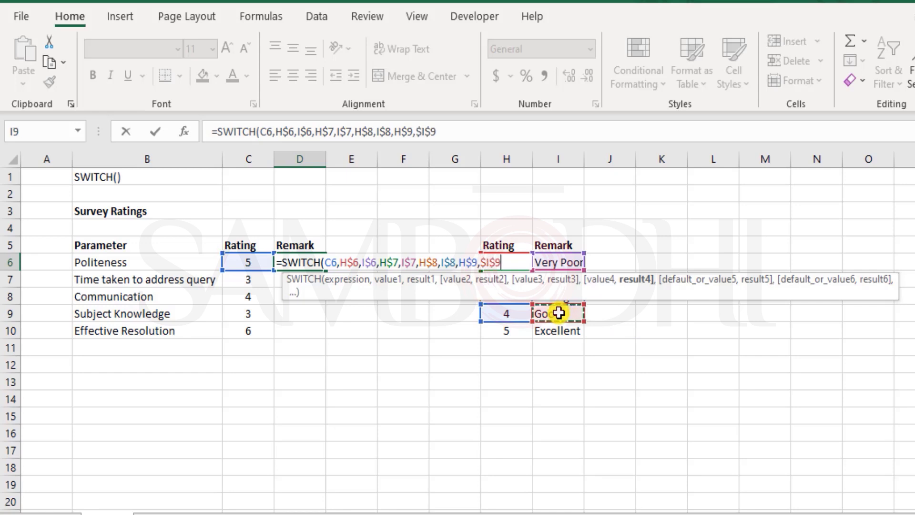
{"action": "key", "text": "F4"}
{"action": "type", "text": ","}
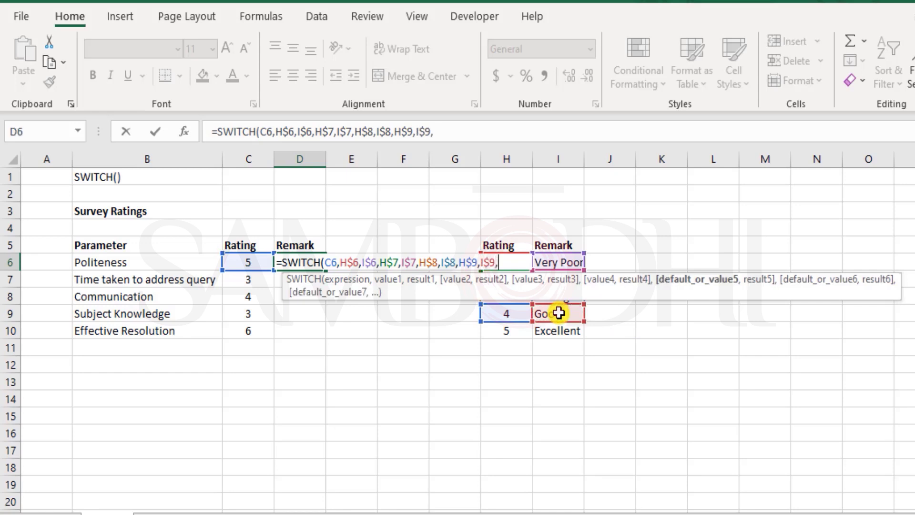
{"action": "left_click", "coordinate": [523, 334]}
{"action": "key", "text": "F4"}
{"action": "key", "text": "F4"}
{"action": "type", "text": ","}
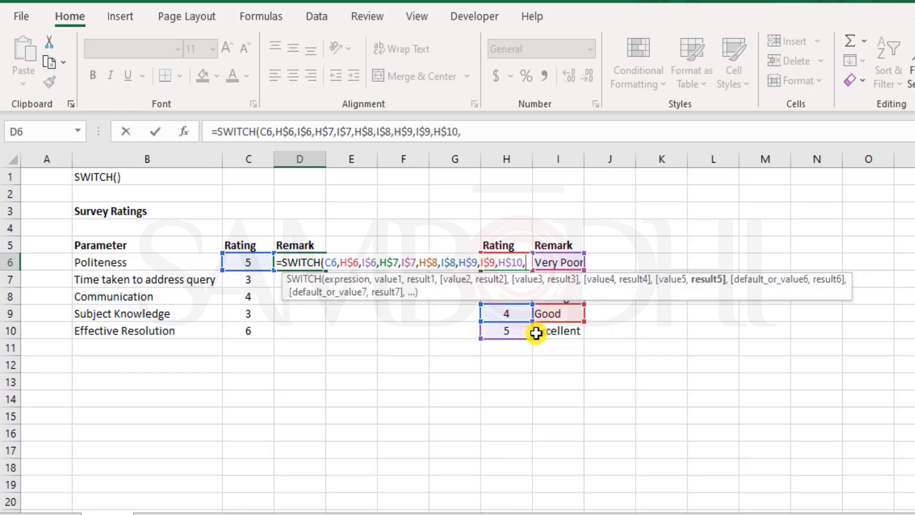
{"action": "left_click", "coordinate": [561, 331]}
{"action": "key", "text": "F4"}
{"action": "key", "text": "F4"}
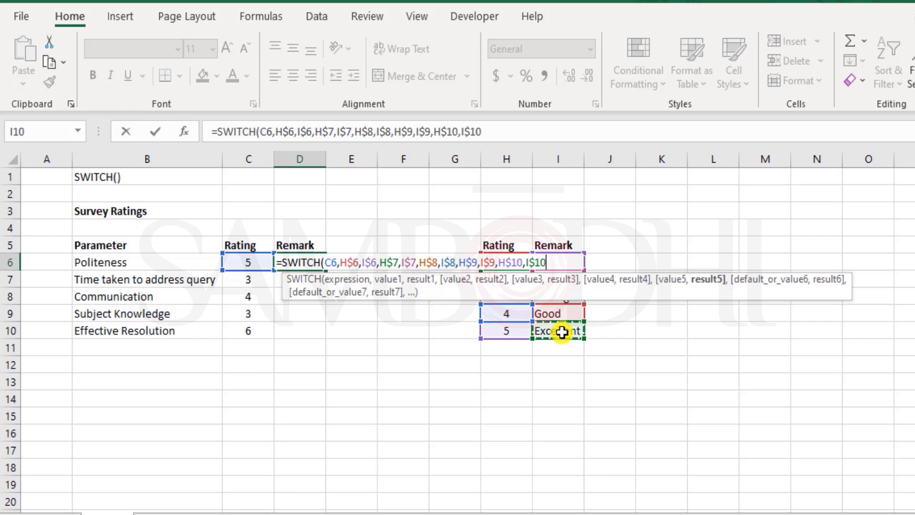
Close and commit the SWITCH formula in D6, then copy it
{"action": "type", "text": ")"}
{"action": "key", "text": "Return"}
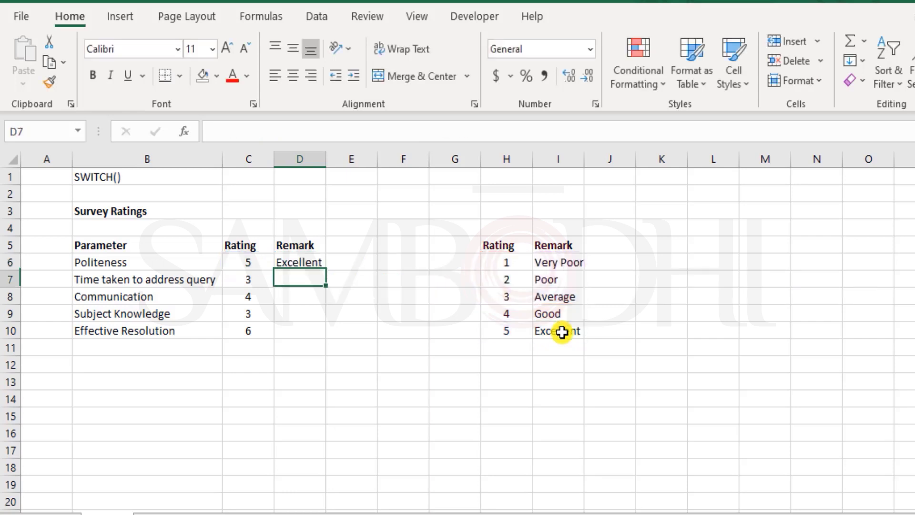
{"action": "key", "text": "Up"}
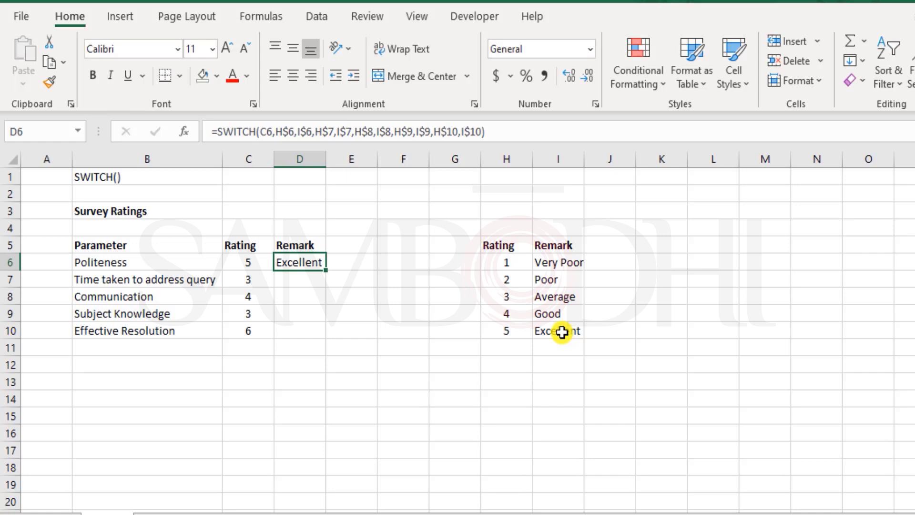
{"action": "key", "text": "ctrl+c"}
Paste the remark formula into D7, D8, D9 and D10
{"action": "key", "text": "Down"}
{"action": "key", "text": "ctrl+v"}
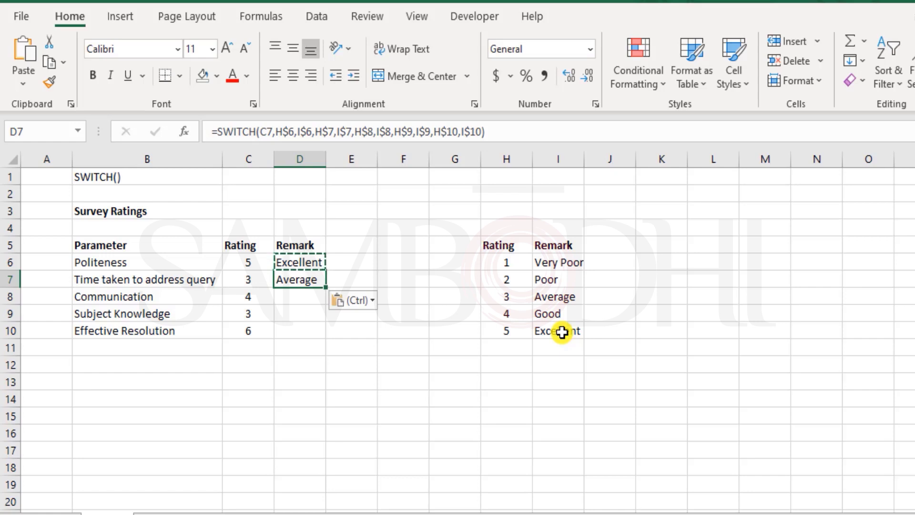
{"action": "key", "text": "Down"}
{"action": "key", "text": "ctrl+v"}
{"action": "key", "text": "Down"}
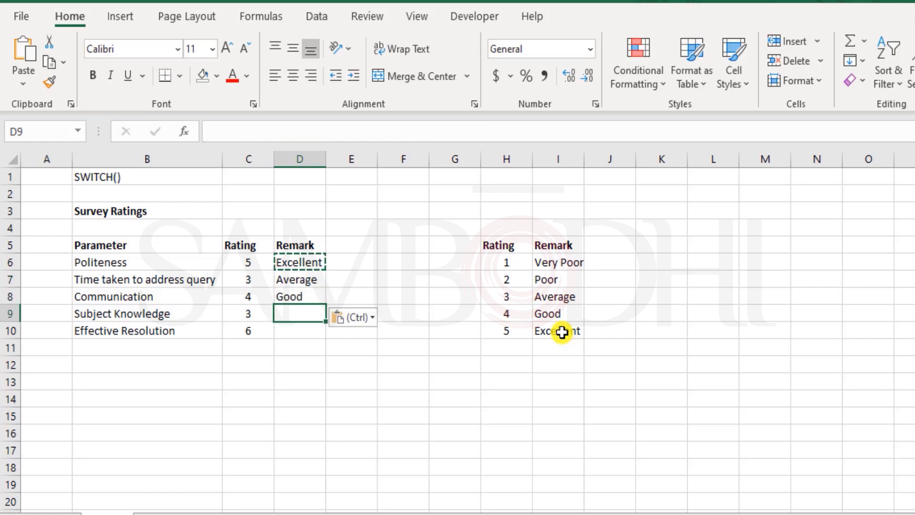
{"action": "key", "text": "ctrl+v"}
{"action": "key", "text": "Down"}
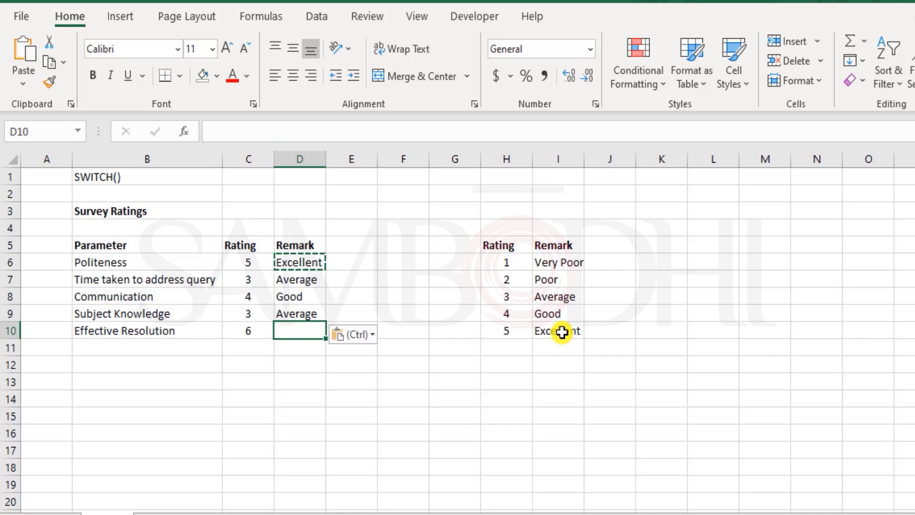
{"action": "key", "text": "ctrl+v"}
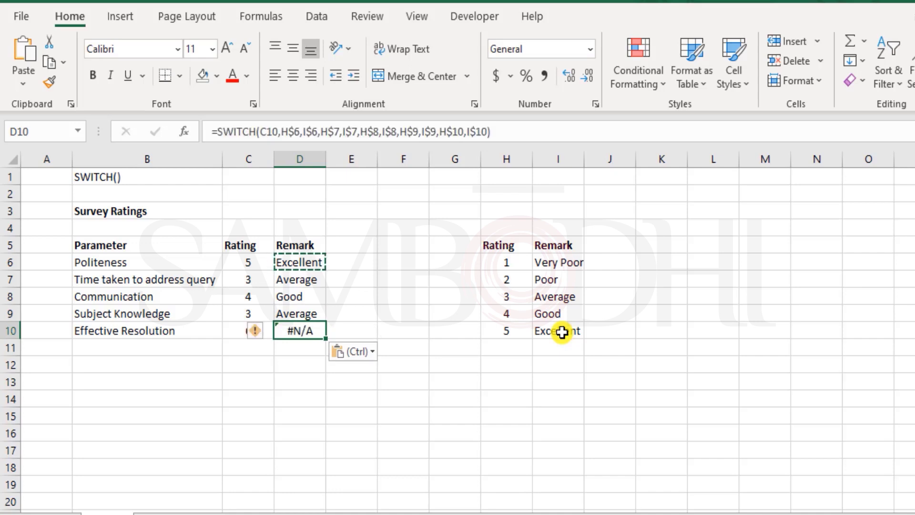
{"action": "key", "text": "Escape"}
{"action": "key", "text": "Left"}
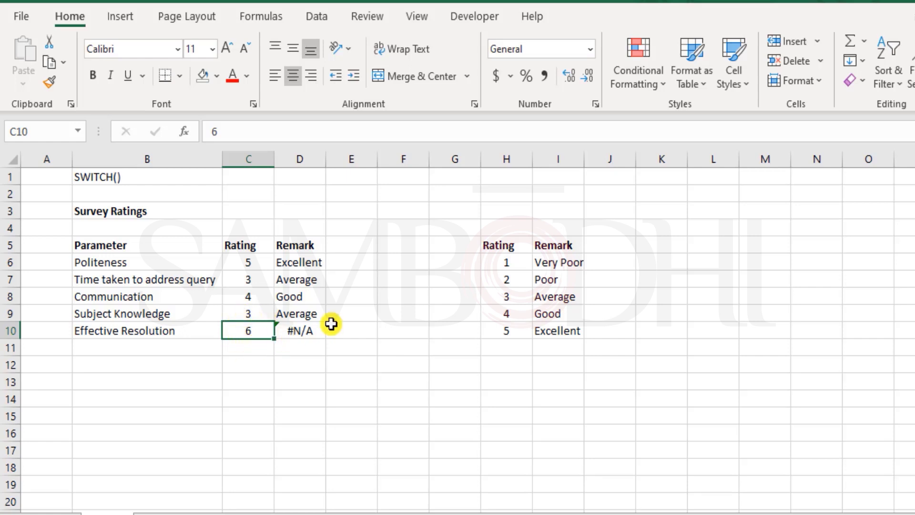
Inspect D10's #N/A formula against the lookup table's highest rating, 5
{"action": "left_click", "coordinate": [313, 332]}
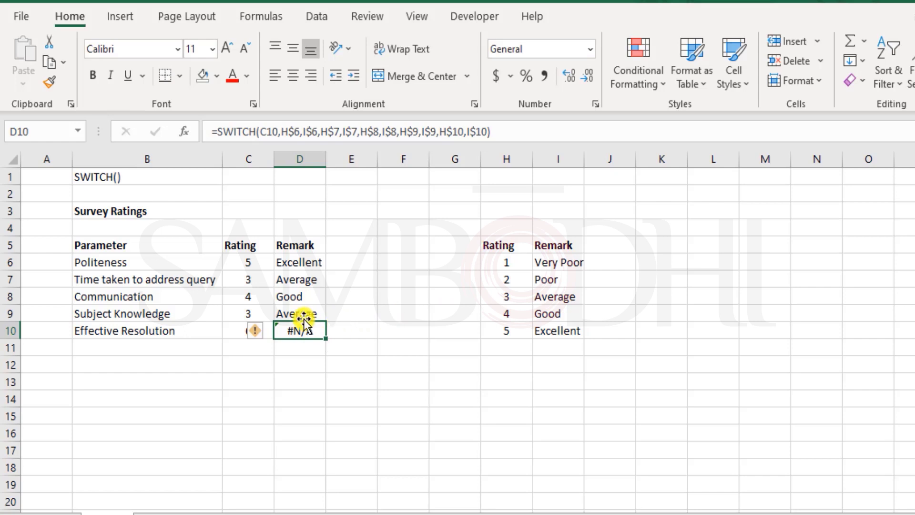
{"action": "left_click", "coordinate": [514, 333]}
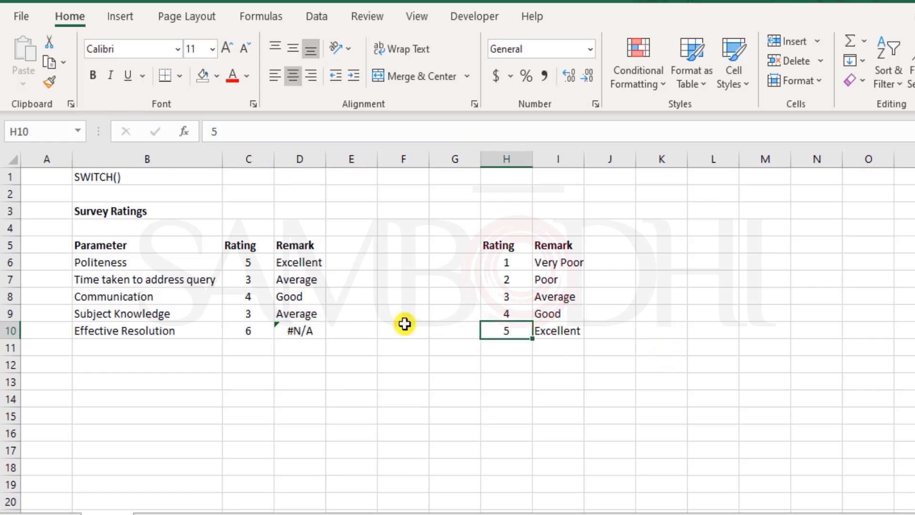
{"action": "double_click", "coordinate": [312, 334]}
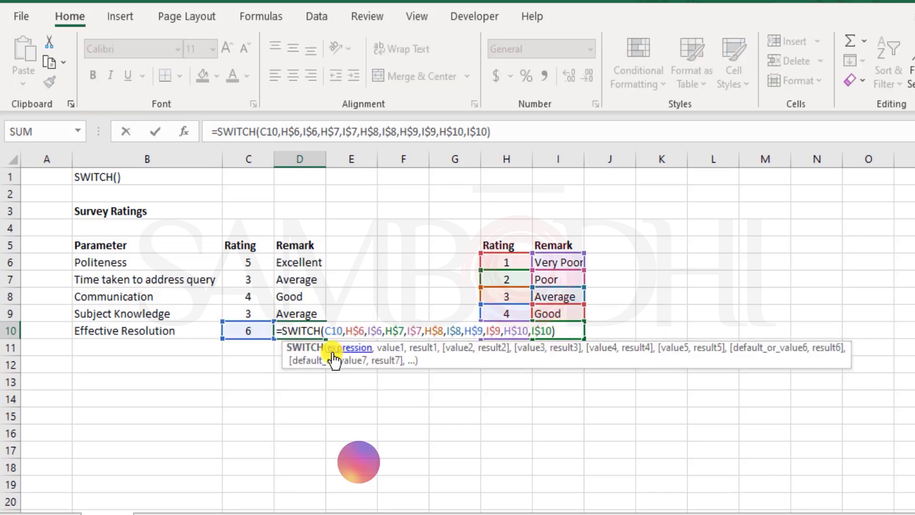
{"action": "key", "text": "Escape"}
Test H10 as 6, see D6 turn #N/A, then undo back to 5
{"action": "left_click", "coordinate": [520, 336]}
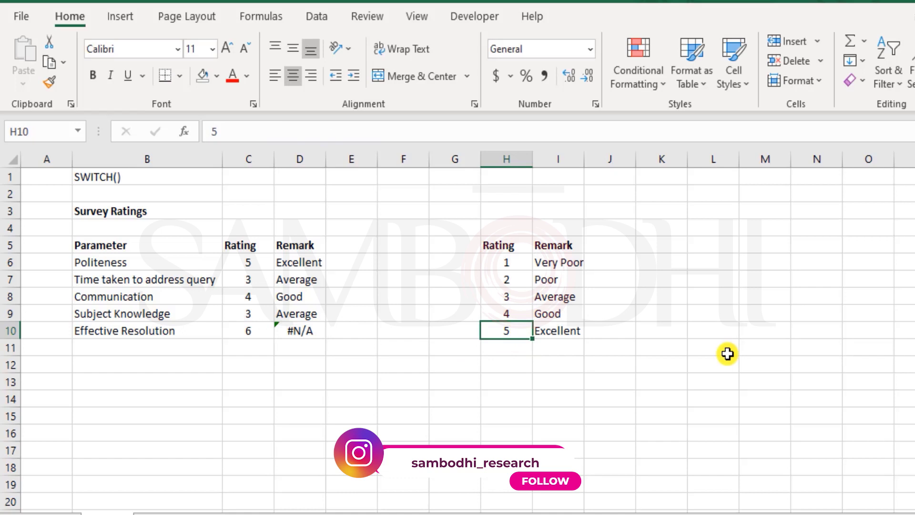
{"action": "type", "text": "6"}
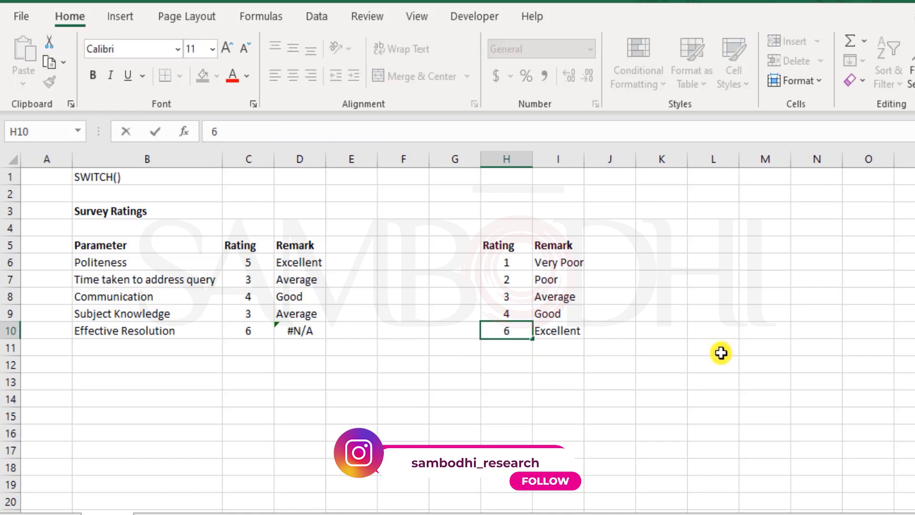
{"action": "key", "text": "Return"}
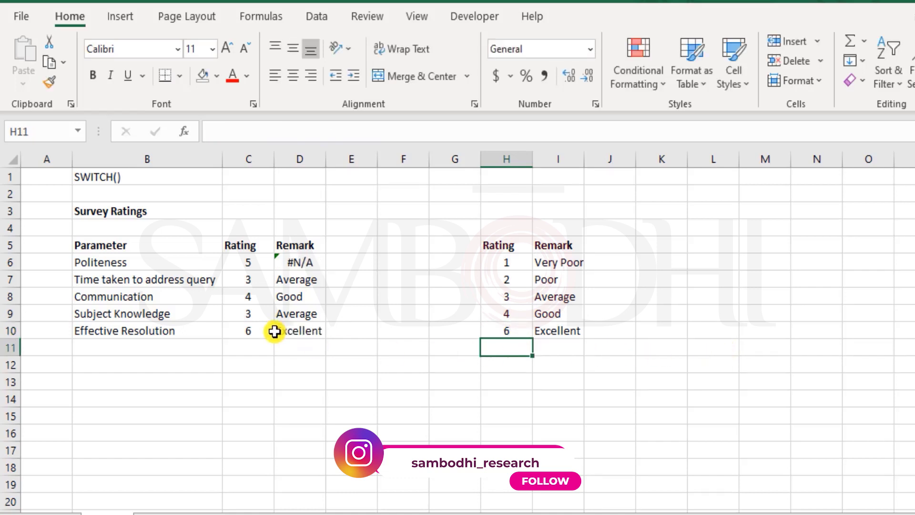
{"action": "left_click", "coordinate": [296, 261]}
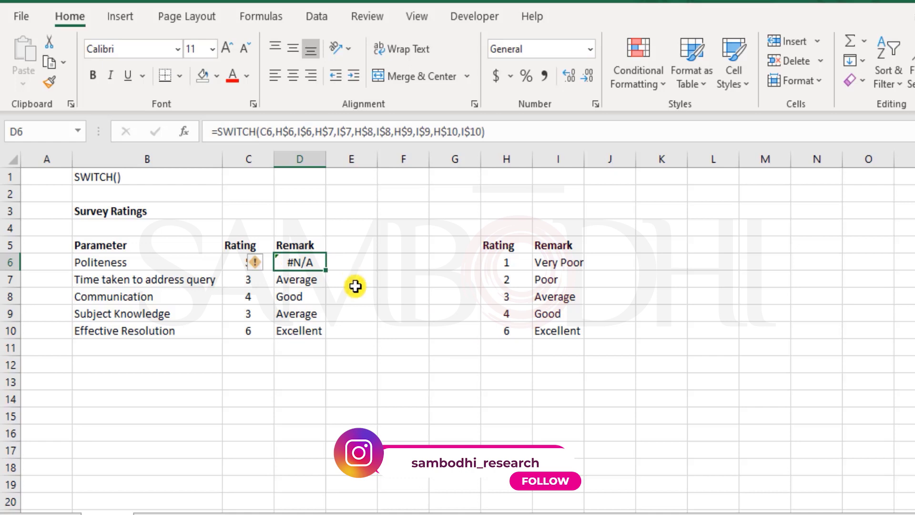
{"action": "left_click", "coordinate": [580, 352]}
{"action": "key", "text": "ctrl+z"}
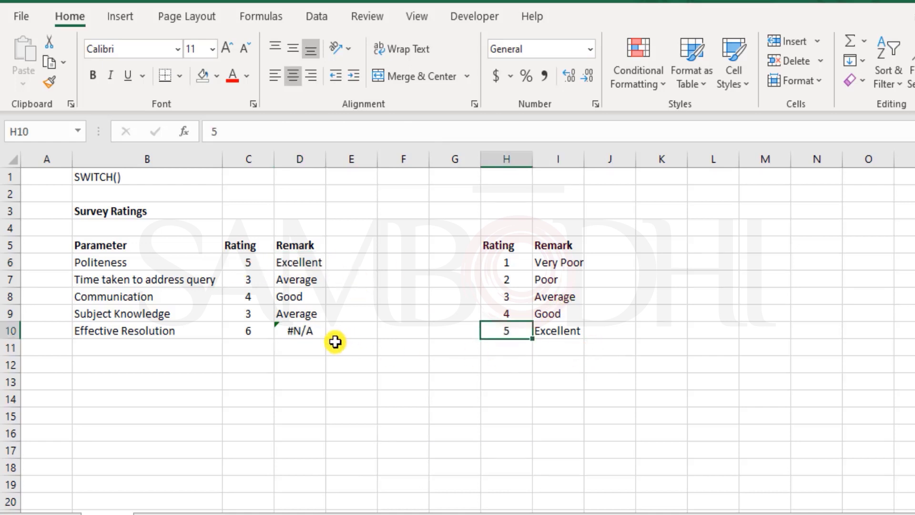
{"action": "left_click", "coordinate": [301, 329]}
Add "?" as the default argument before the closing parenthesis of D10's SWITCH formula
{"action": "double_click", "coordinate": [315, 330]}
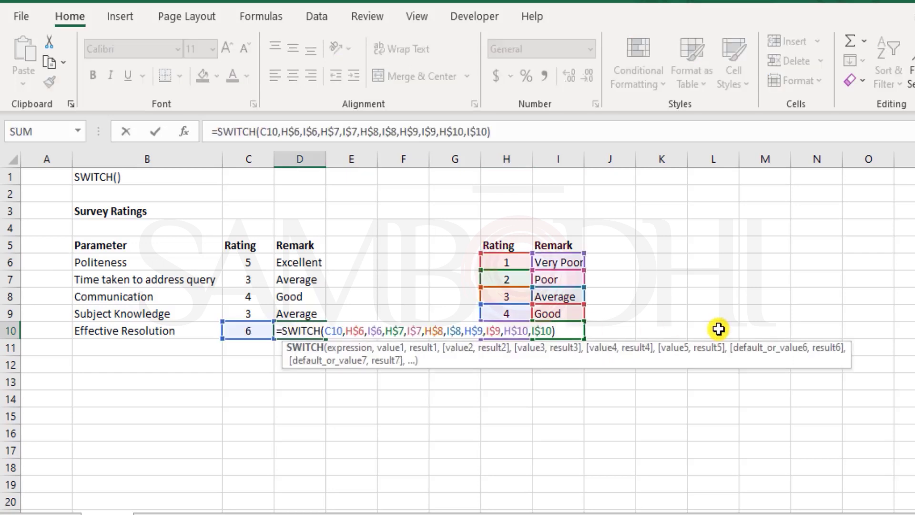
{"action": "key", "text": "End"}
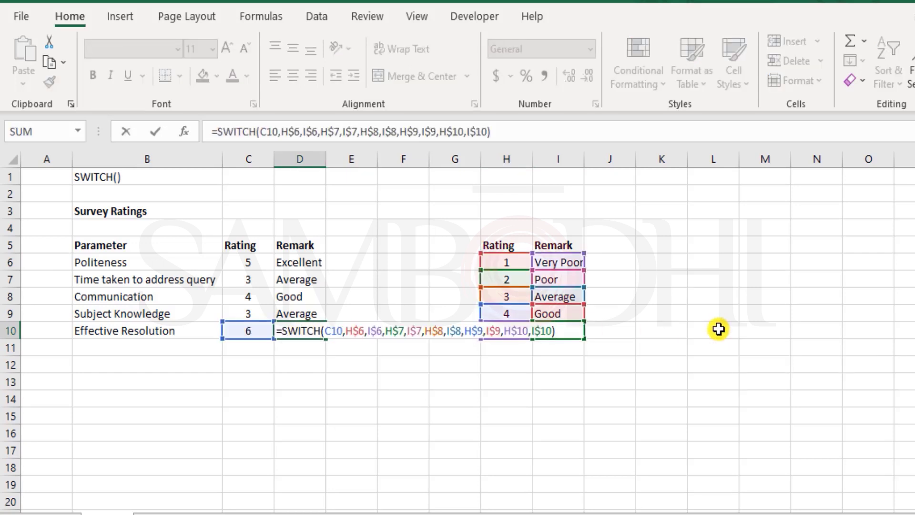
{"action": "key", "text": "Left"}
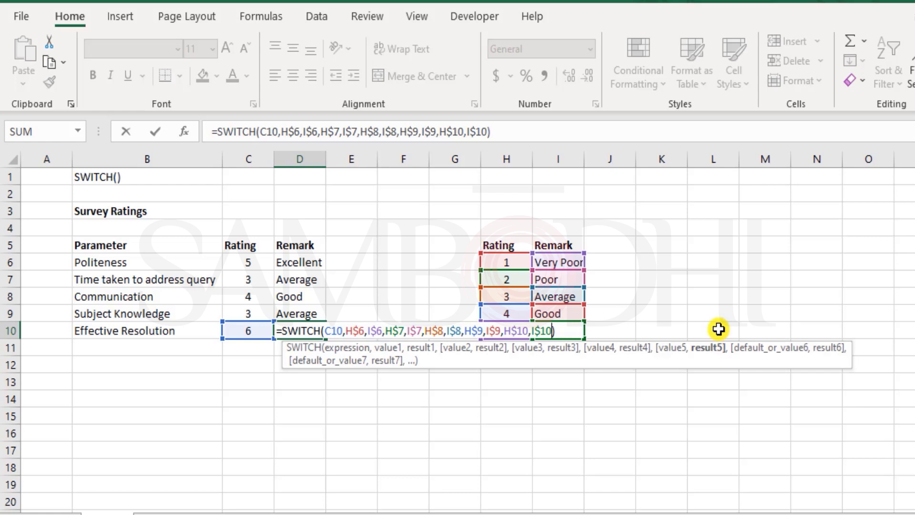
{"action": "type", "text": ",\"NA"}
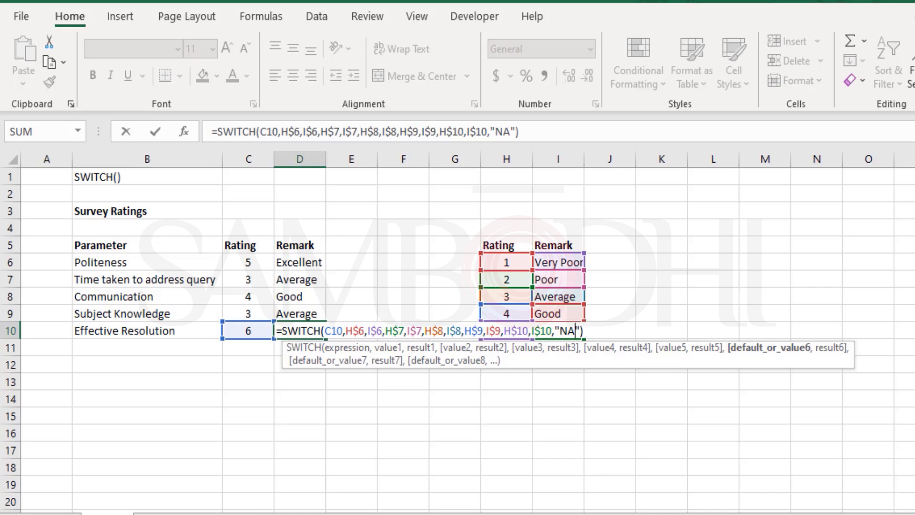
{"action": "key", "text": "BackSpace"}
{"action": "key", "text": "BackSpace"}
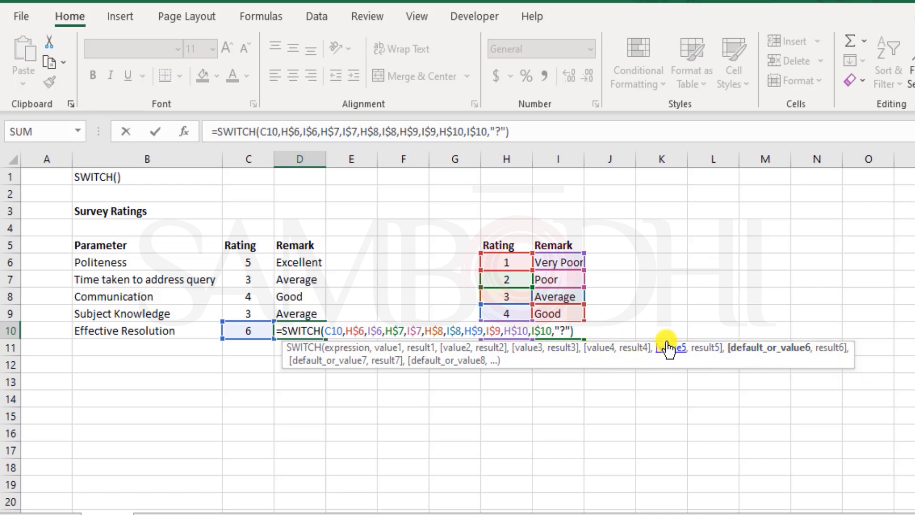
Commit D10's "?" default, then test ratings 6 and -1 in C7, undoing back to 3
{"action": "key", "text": "Return"}
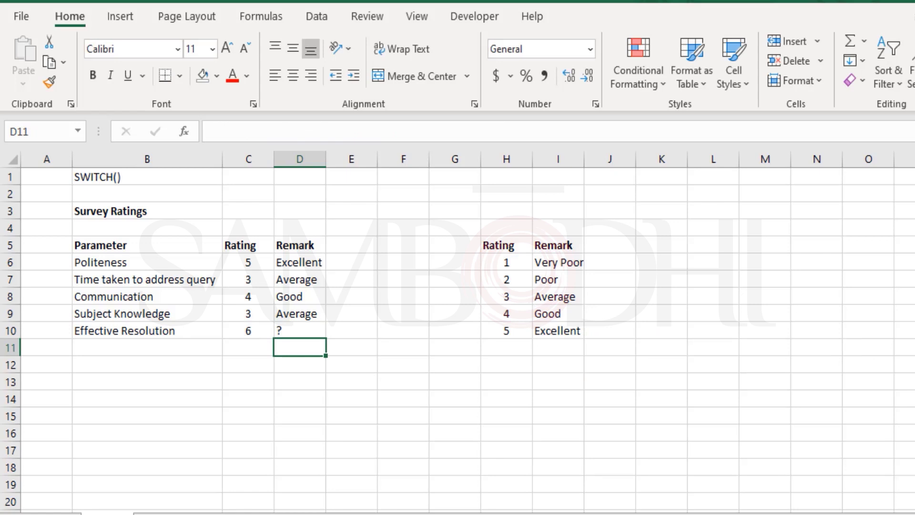
{"action": "left_click", "coordinate": [244, 282]}
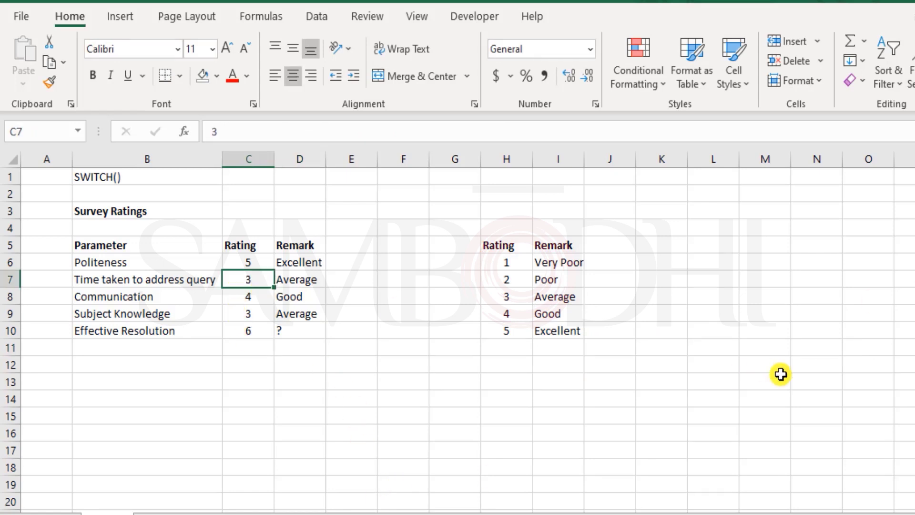
{"action": "key", "text": "BackSpace"}
{"action": "type", "text": "6"}
{"action": "key", "text": "Return"}
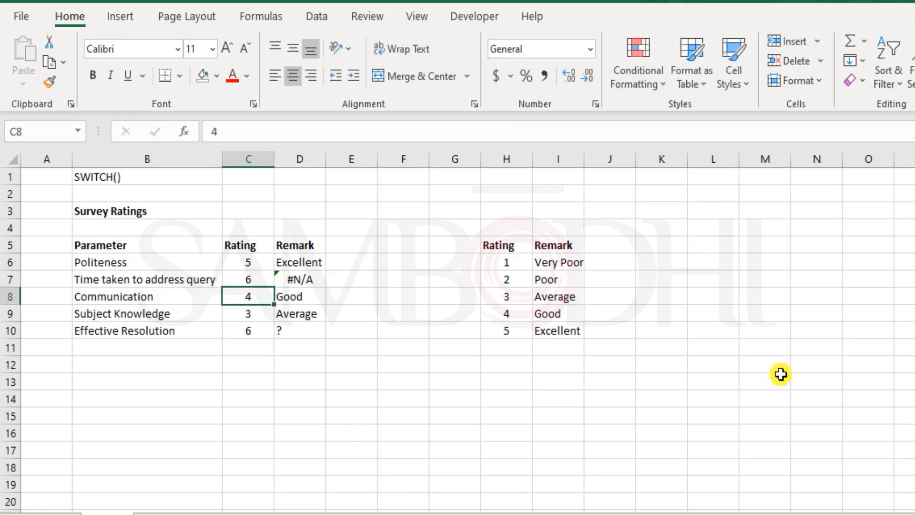
{"action": "key", "text": "ctrl+z"}
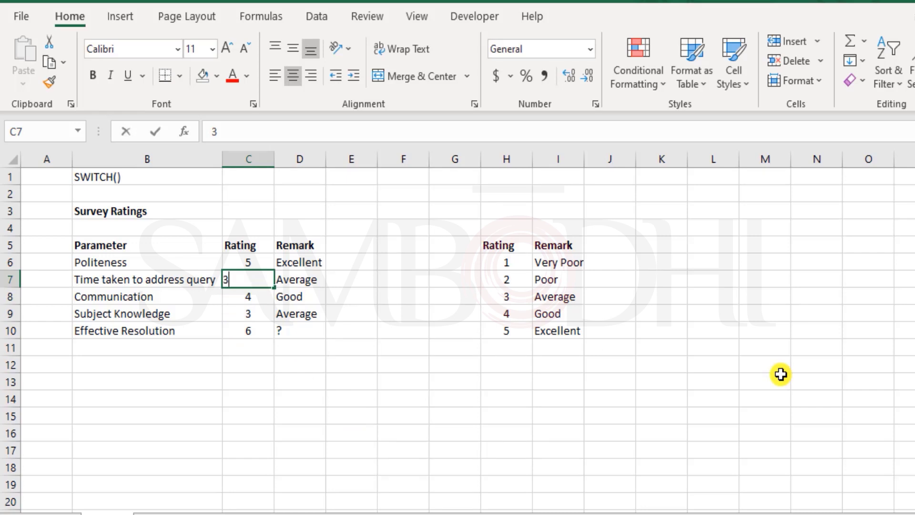
{"action": "key", "text": "BackSpace"}
{"action": "type", "text": "-1"}
{"action": "key", "text": "Return"}
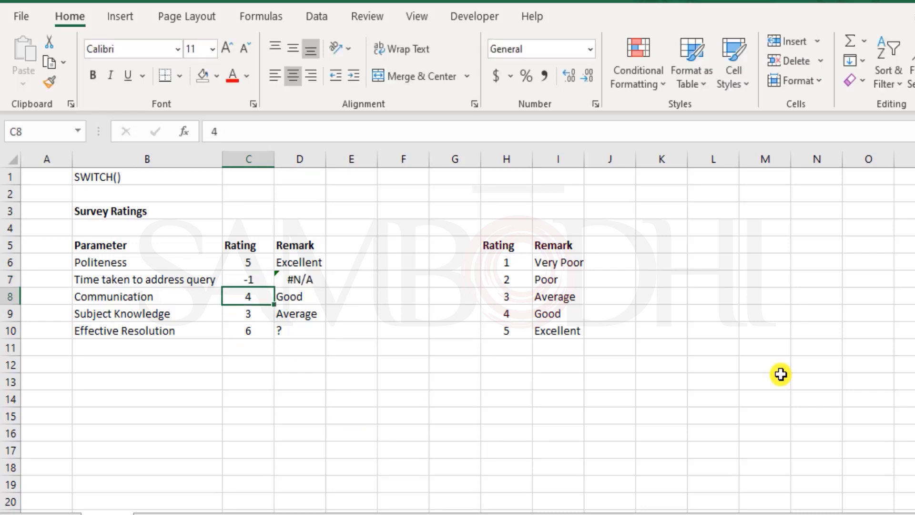
{"action": "key", "text": "ctrl+z"}
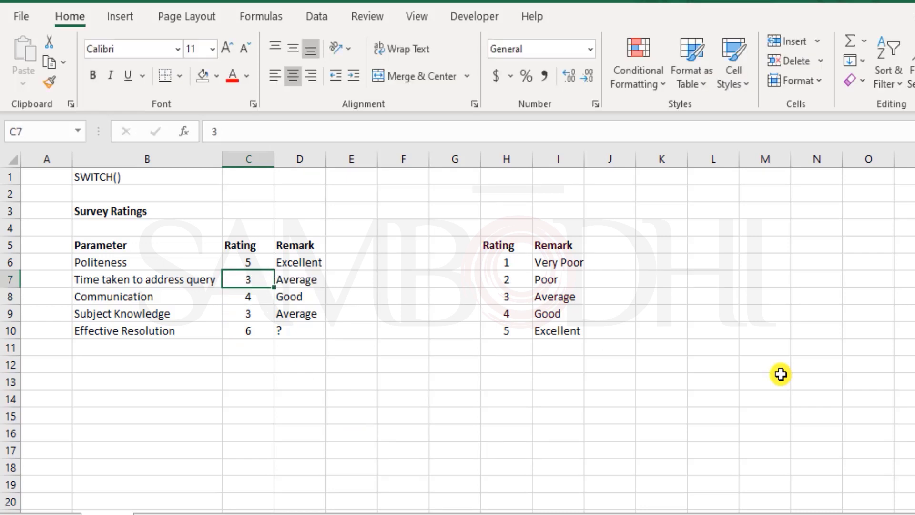
Test a Communication rating of 0, inspect its remark formula, and undo back to 4
{"action": "key", "text": "Down"}
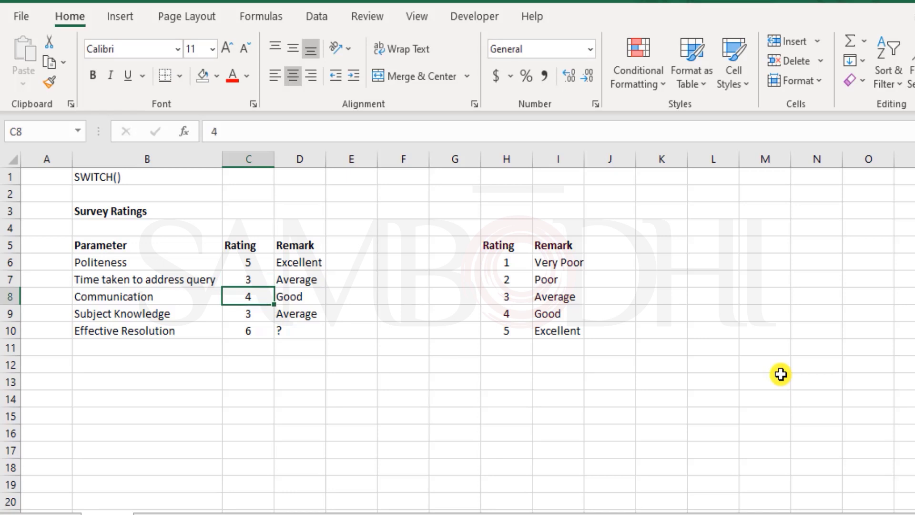
{"action": "type", "text": "0"}
{"action": "key", "text": "Return"}
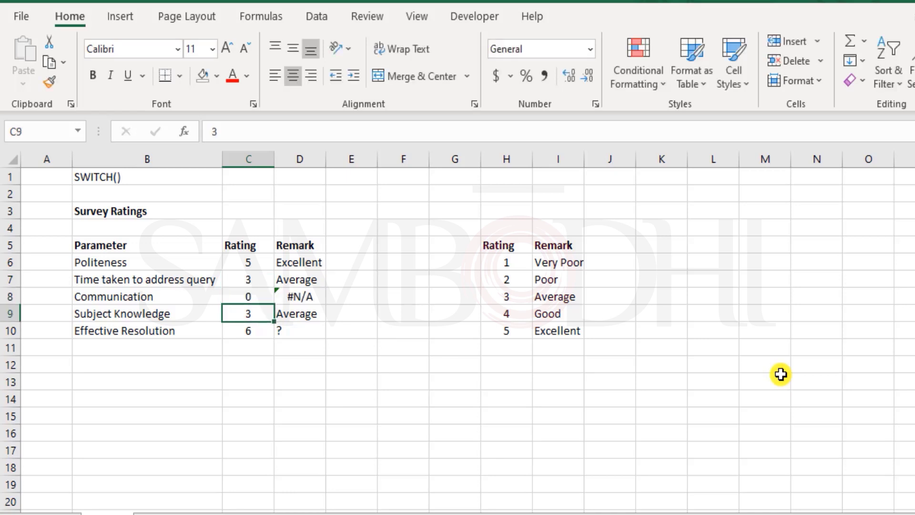
{"action": "key", "text": "Up"}
{"action": "key", "text": "Right"}
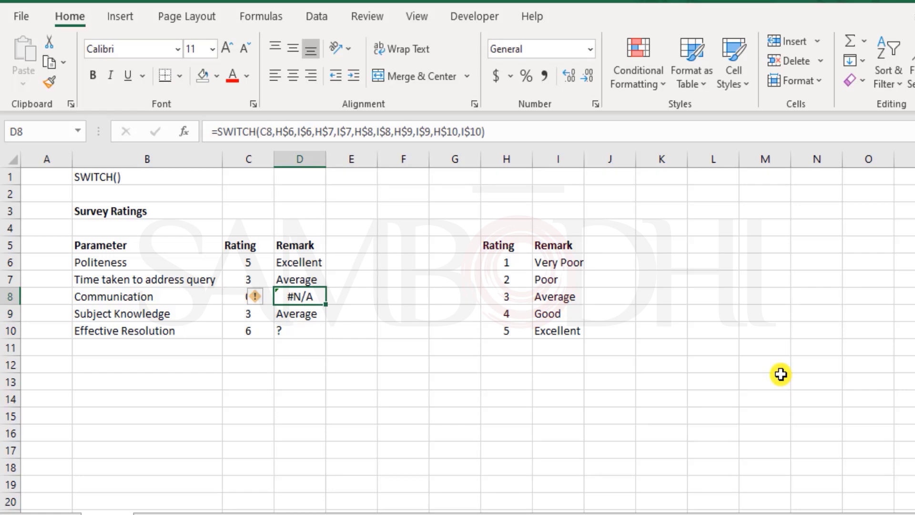
{"action": "key", "text": "F2"}
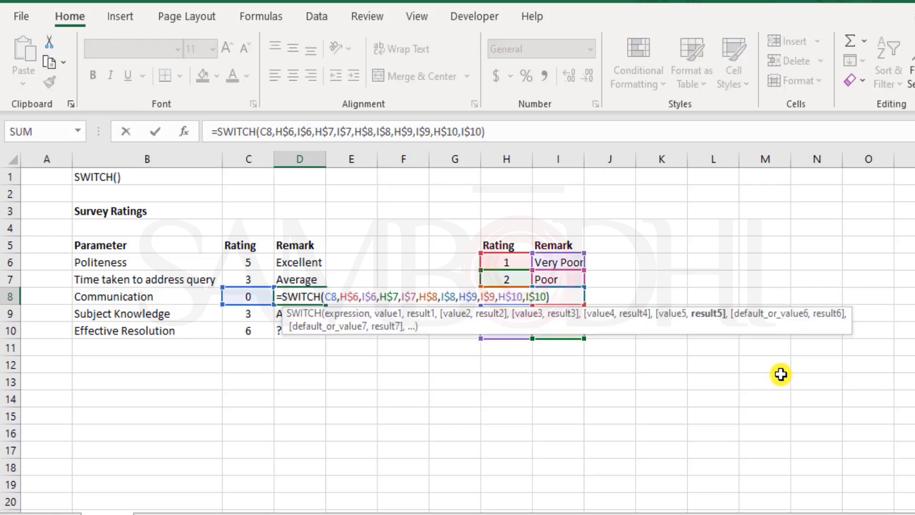
{"action": "key", "text": "Return"}
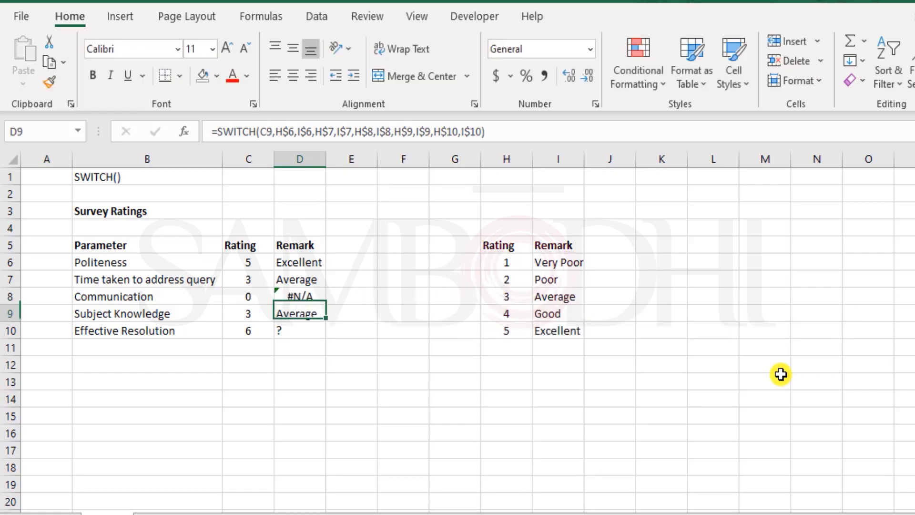
{"action": "key", "text": "ctrl+z"}
{"action": "key", "text": "ctrl+z"}
Test -1 as the Effective Resolution rating, then restore it to 6
{"action": "key", "text": "Down"}
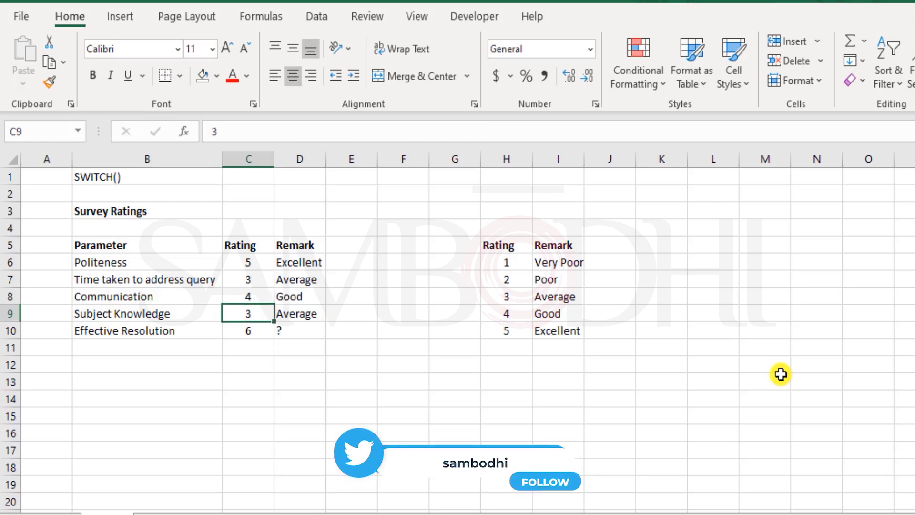
{"action": "key", "text": "ctrl+z"}
{"action": "key", "text": "ctrl+y"}
{"action": "key", "text": "Left"}
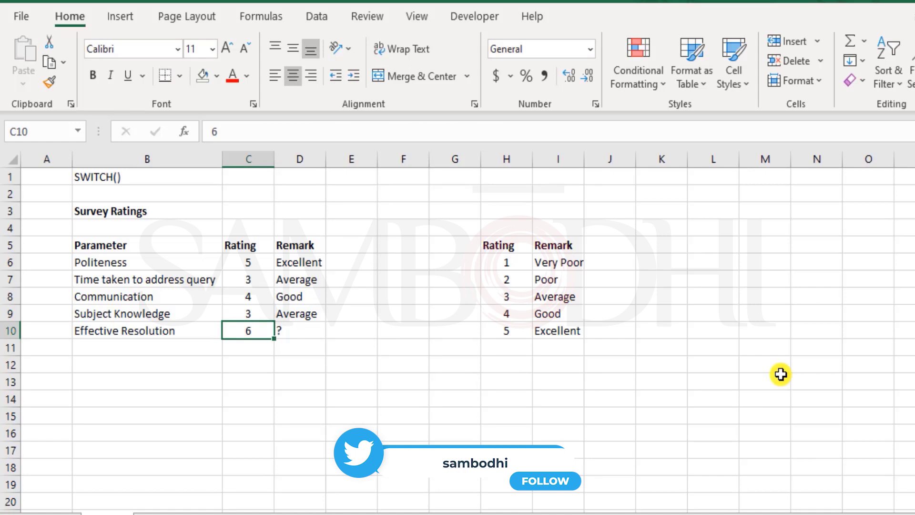
{"action": "key", "text": "BackSpace"}
{"action": "type", "text": "-1"}
{"action": "key", "text": "Return"}
{"action": "key", "text": "Up"}
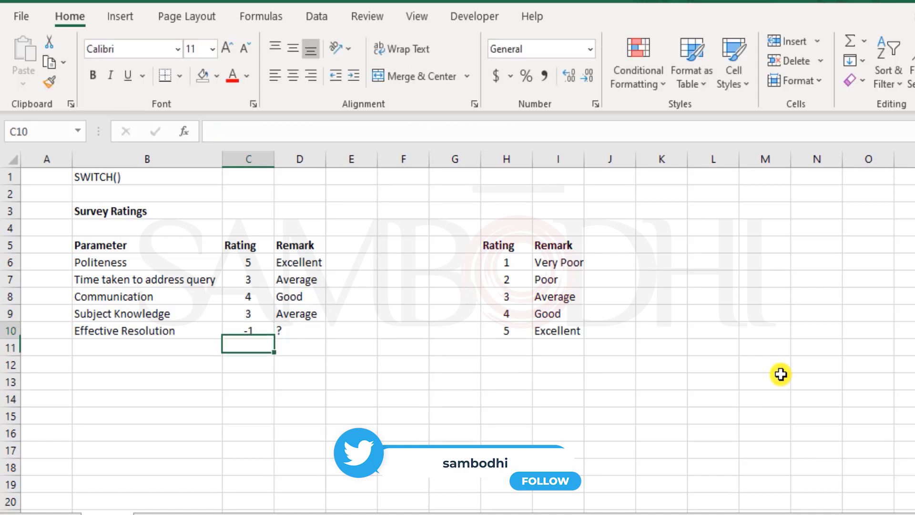
{"action": "key", "text": "Right"}
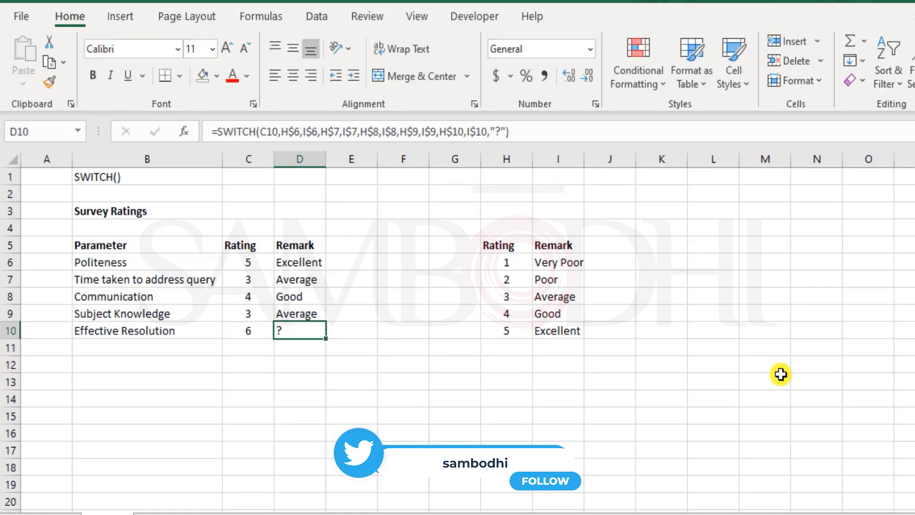
Copy D10's "?" default formula and paste it over remarks D6:D9
{"action": "key", "text": "ctrl+c"}
{"action": "key", "text": "Up"}
{"action": "key", "text": "shift+Up"}
{"action": "key", "text": "shift+Up"}
{"action": "key", "text": "shift+Up"}
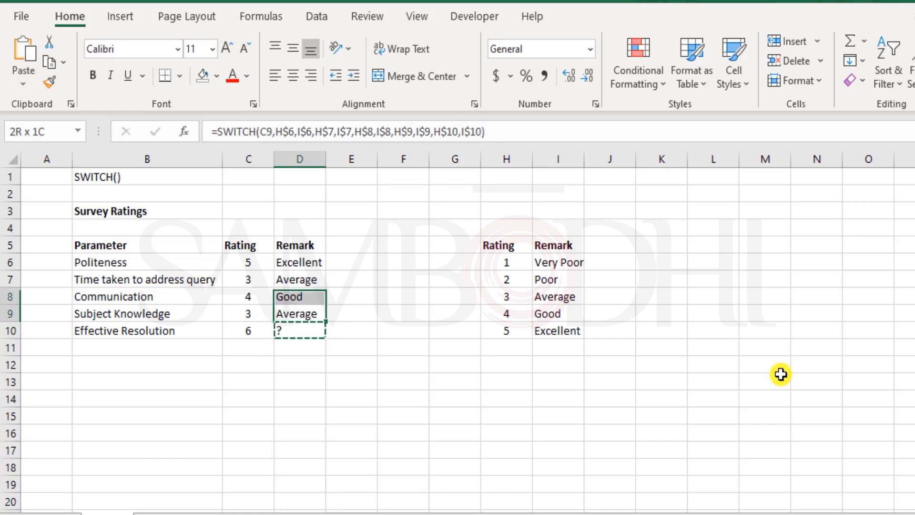
{"action": "key", "text": "ctrl+v"}
{"action": "key", "text": "Escape"}
{"action": "key", "text": "Down"}
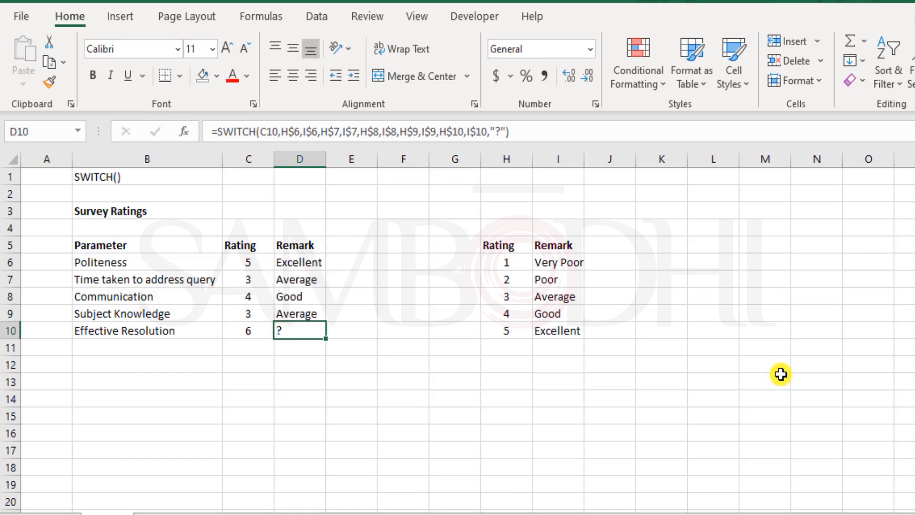
{"action": "key", "text": "Up"}
Enter test ratings -1 and 0 in C7 and C8
{"action": "key", "text": "Up"}
{"action": "key", "text": "Left"}
{"action": "key", "text": "Up"}
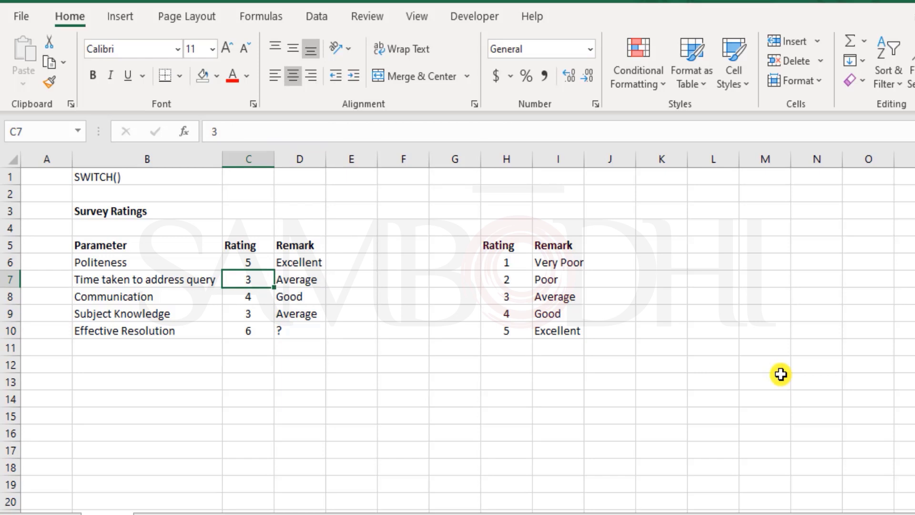
{"action": "type", "text": "-1"}
{"action": "key", "text": "Return"}
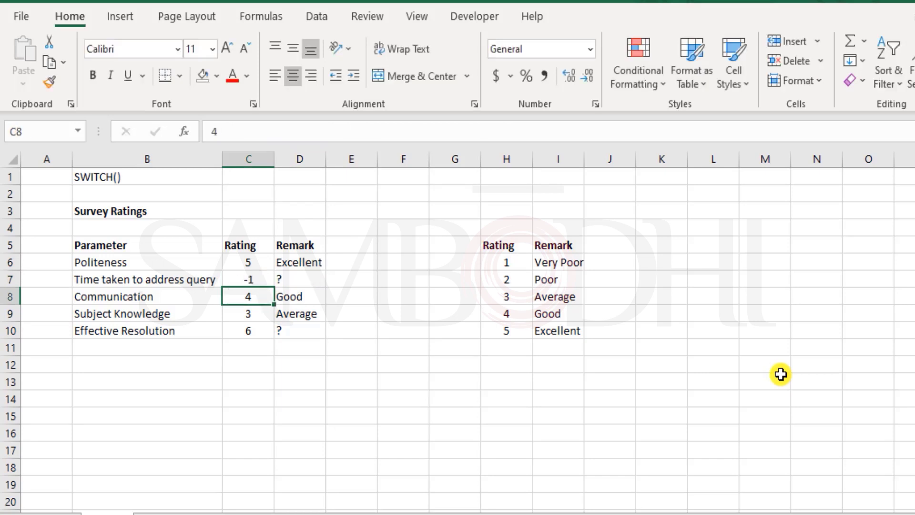
{"action": "type", "text": "0"}
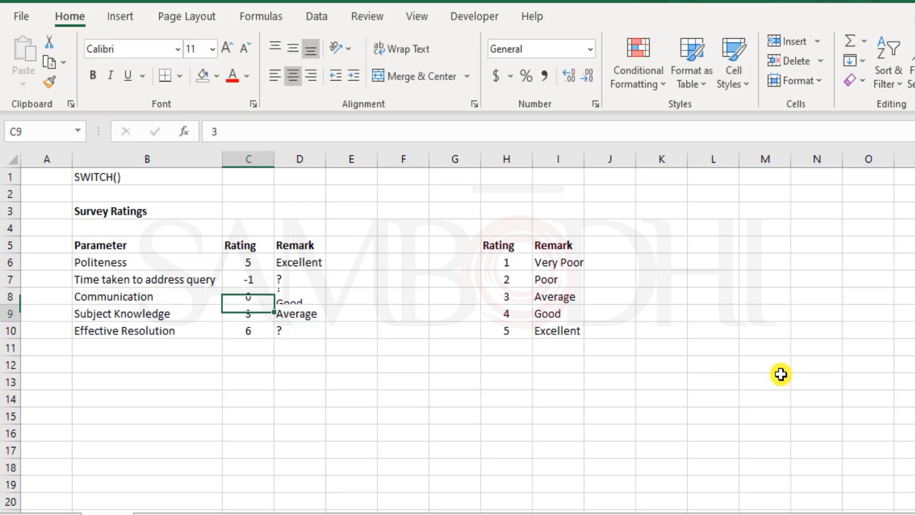
{"action": "key", "text": "Return"}
{"action": "key", "text": "Up"}
{"action": "key", "text": "shift+Left"}
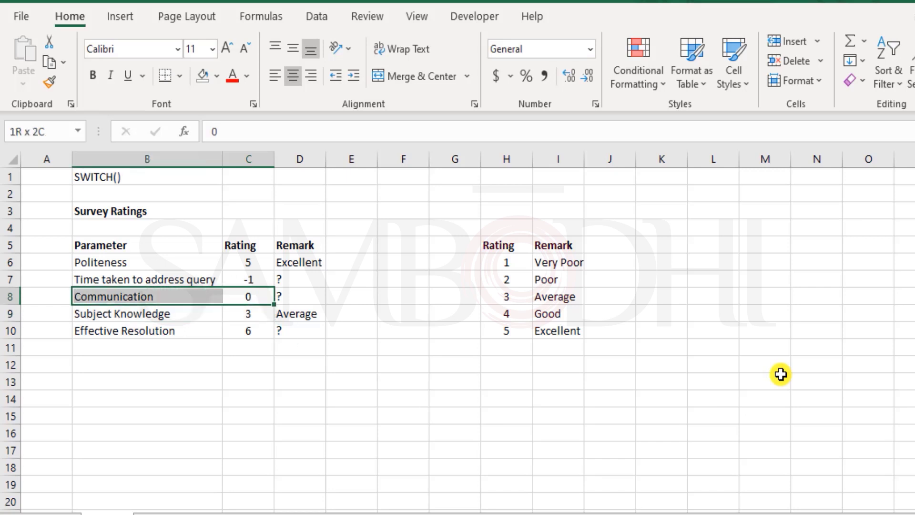
{"action": "key", "text": "shift+Up"}
{"action": "key", "text": "shift+Right"}
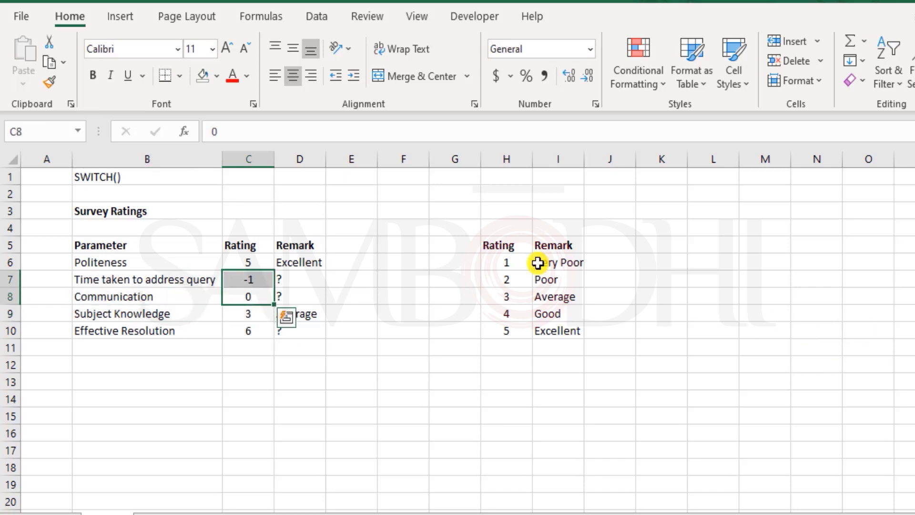
Review the lookup ratings 1 to 5 and D10's value/result pairs and "?" default
{"action": "left_click_drag", "start_coordinate": [517, 262], "coordinate": [506, 332]}
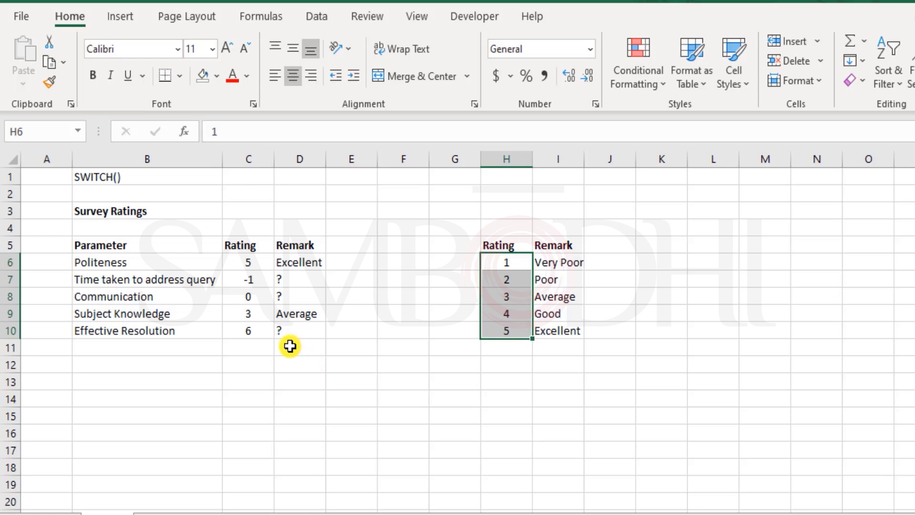
{"action": "double_click", "coordinate": [305, 332]}
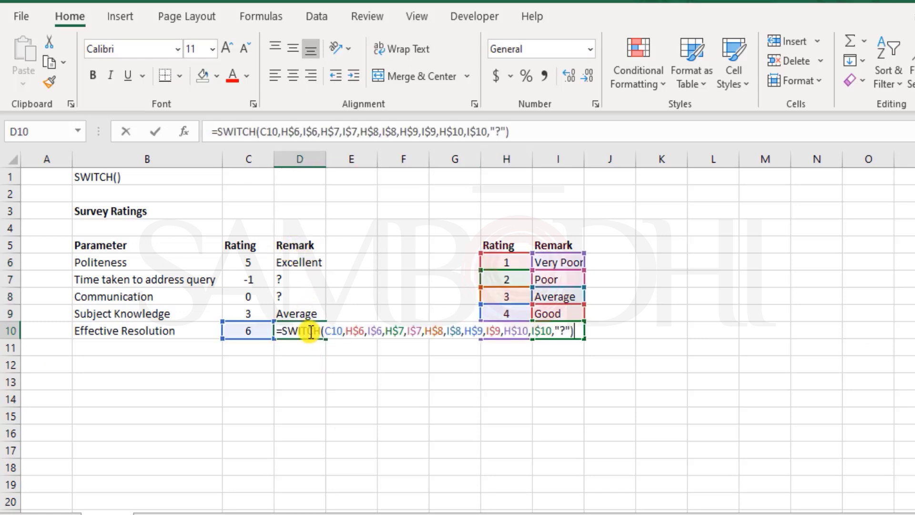
{"action": "left_click", "coordinate": [569, 329]}
{"action": "left_click_drag", "start_coordinate": [549, 331], "coordinate": [330, 347]}
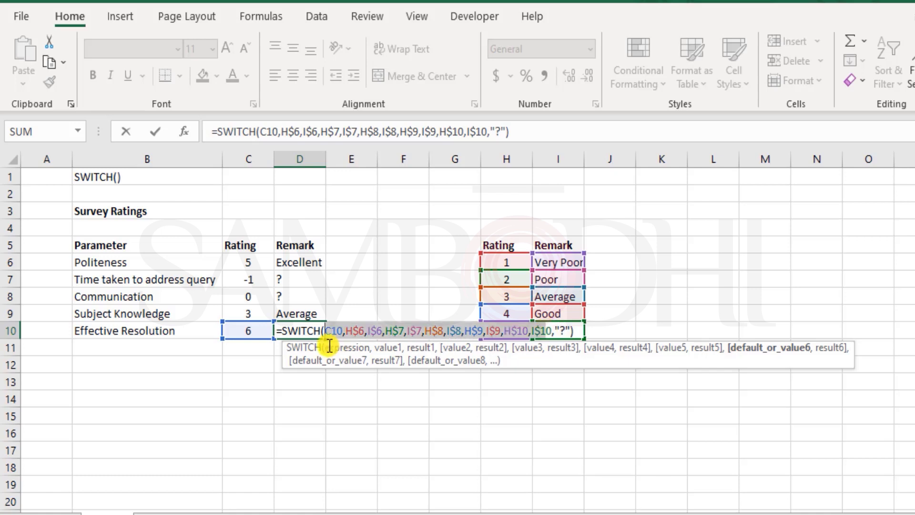
{"action": "key", "text": "Escape"}
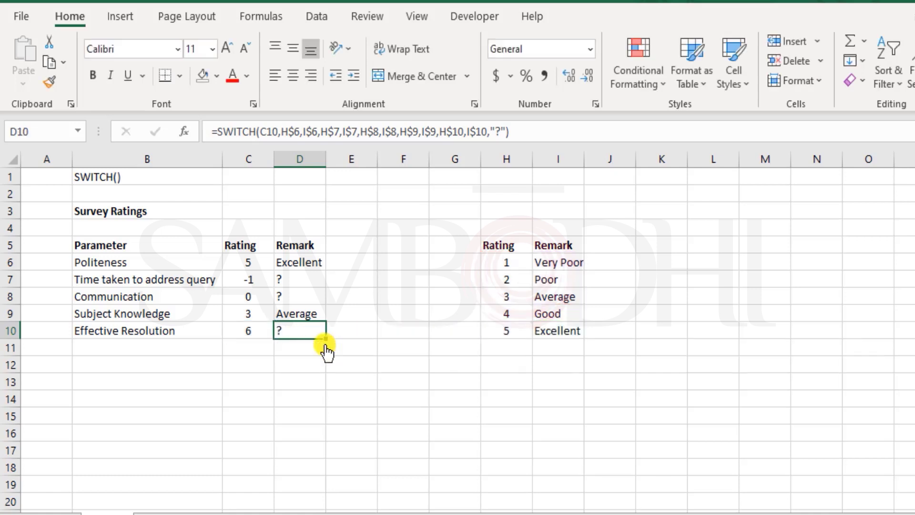
Undo the test ratings to 4 and 3, keep the pasted formulas, and select A1
{"action": "key", "text": "ctrl+z"}
{"action": "key", "text": "ctrl+z"}
{"action": "key", "text": "ctrl+z"}
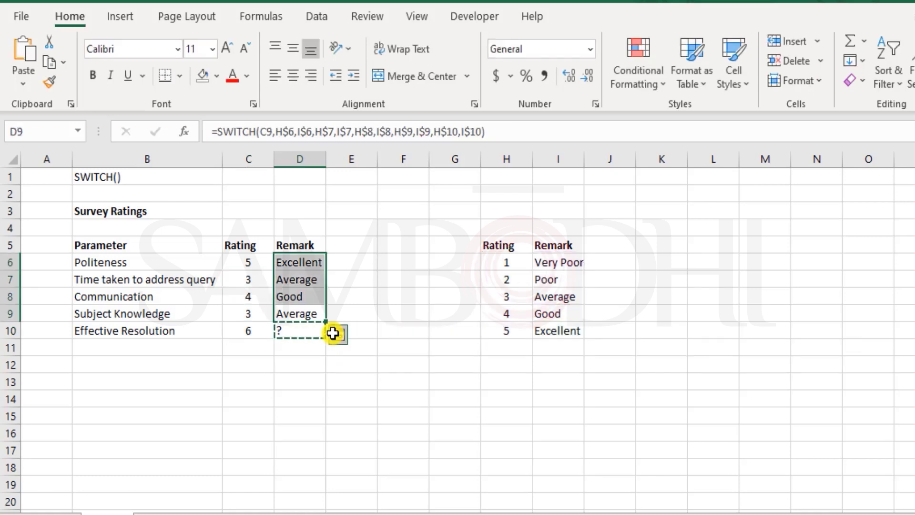
{"action": "key", "text": "ctrl+y"}
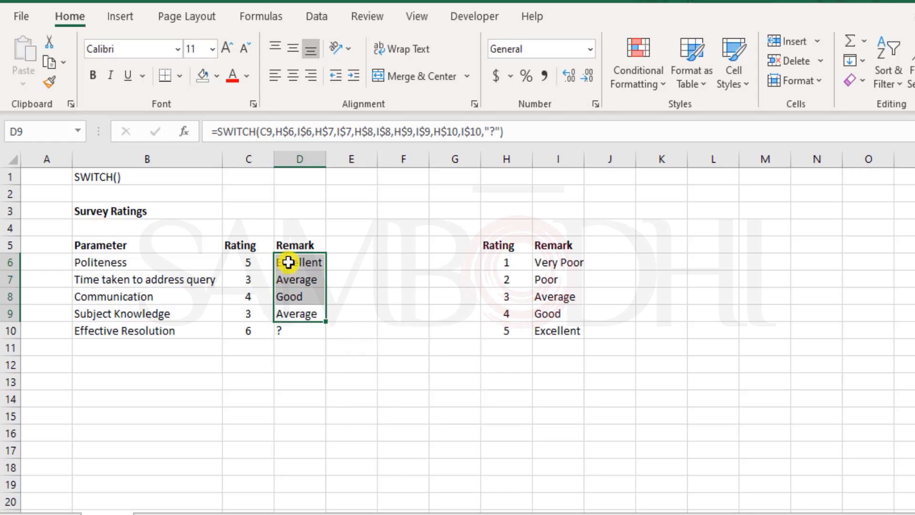
{"action": "left_click", "coordinate": [293, 261]}
{"action": "left_click", "coordinate": [57, 177]}
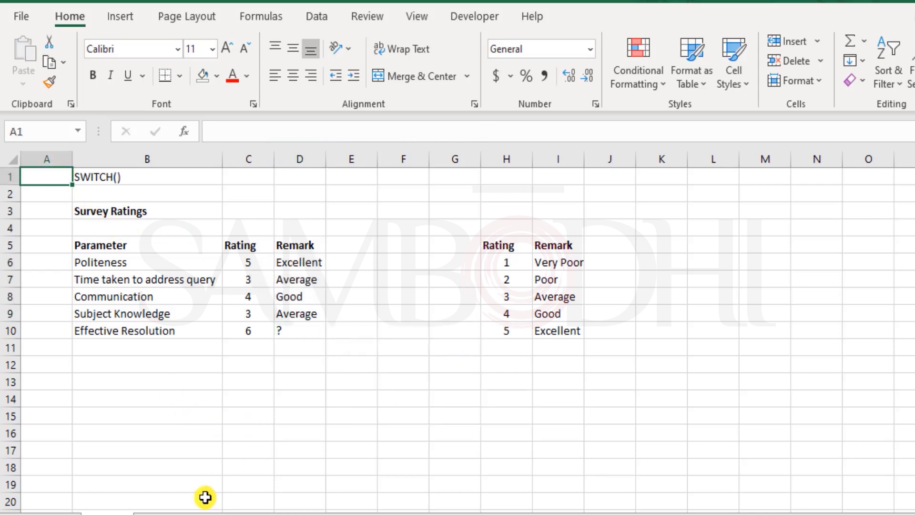
On Sheet2, start a SWITCH formula in D3 with the average score C3 as its expression
{"action": "left_click", "coordinate": [153, 501]}
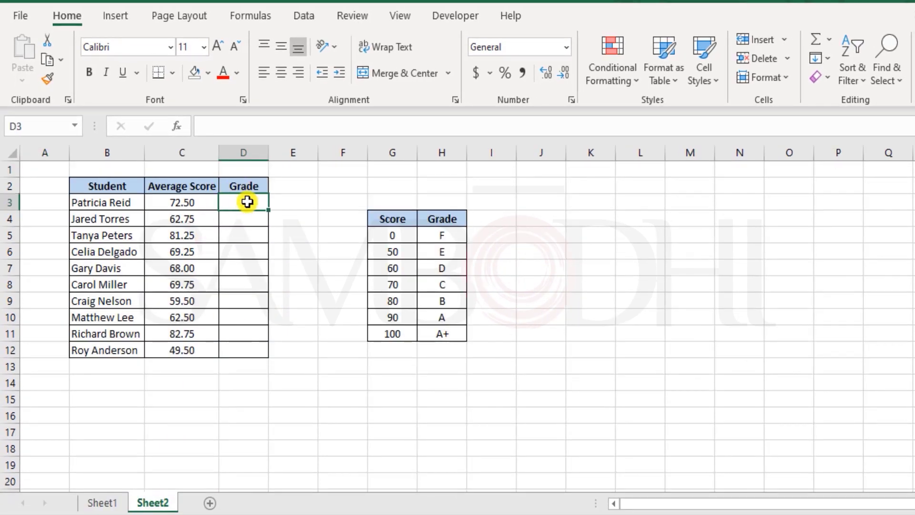
{"action": "type", "text": "="}
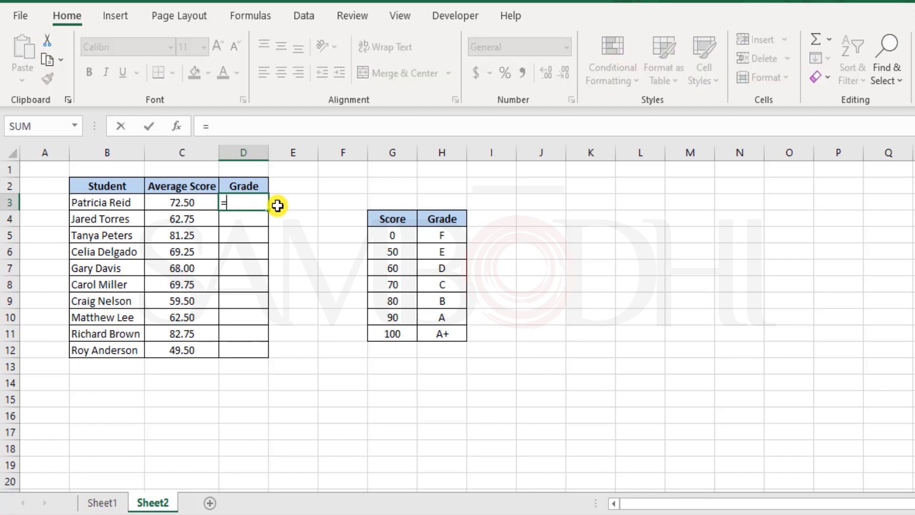
{"action": "type", "text": "swith"}
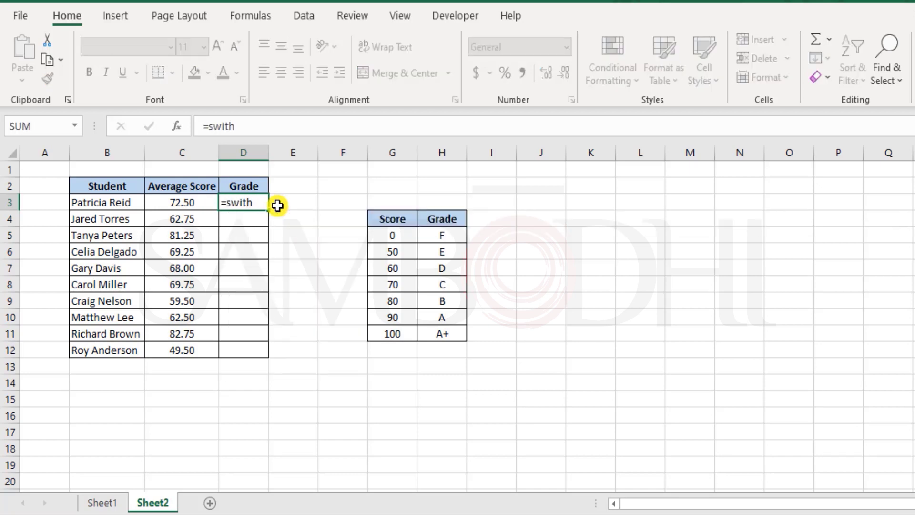
{"action": "key", "text": "Tab"}
{"action": "left_click", "coordinate": [255, 204]}
{"action": "type", "text": "=sw"}
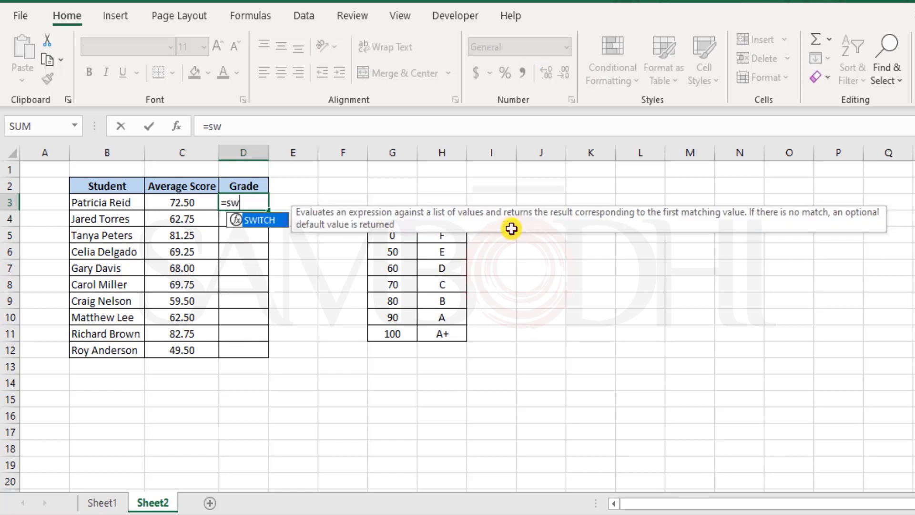
{"action": "type", "text": "itch"}
{"action": "key", "text": "Tab"}
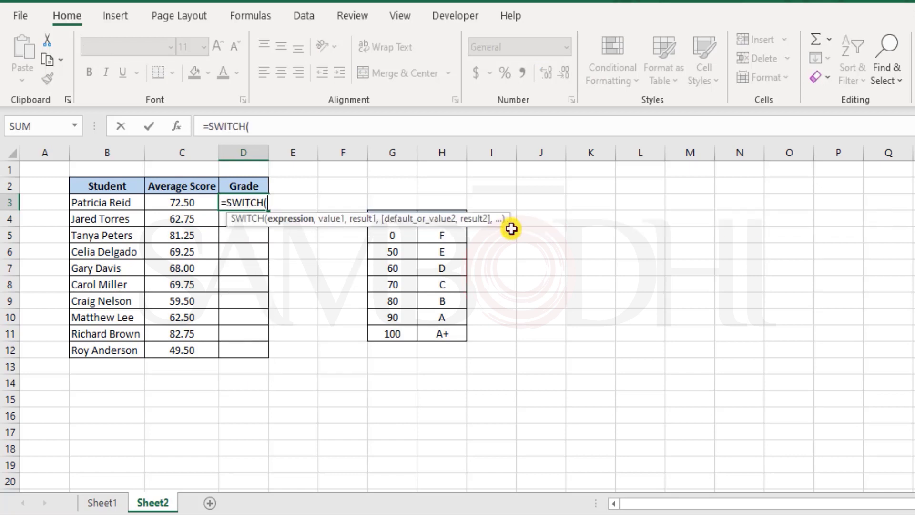
{"action": "left_click", "coordinate": [205, 203]}
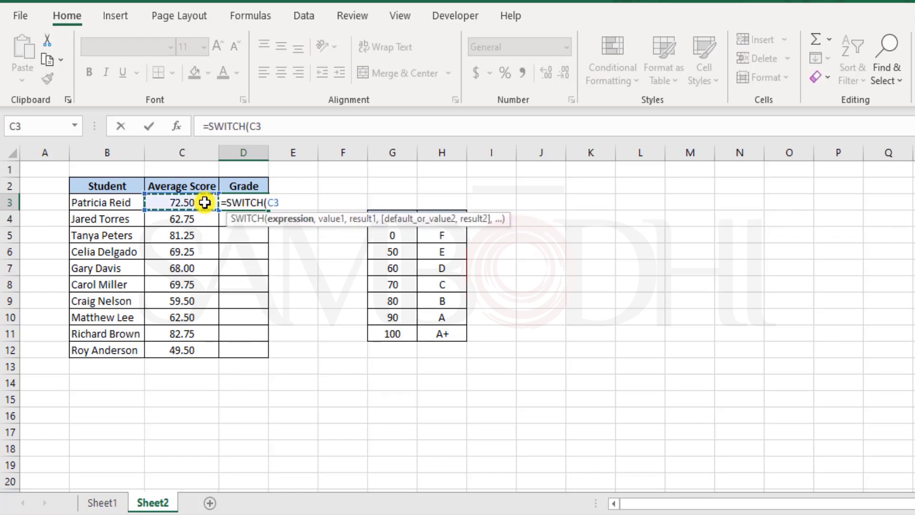
{"action": "type", "text": ","}
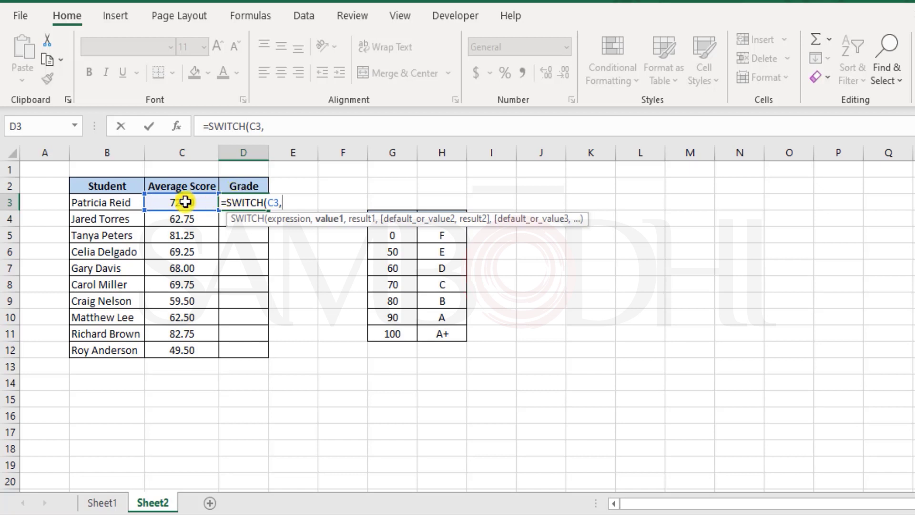
Add the condition C3<G$6 (below 50) returning grade F from H$5
{"action": "left_click", "coordinate": [185, 202]}
{"action": "type", "text": "<"}
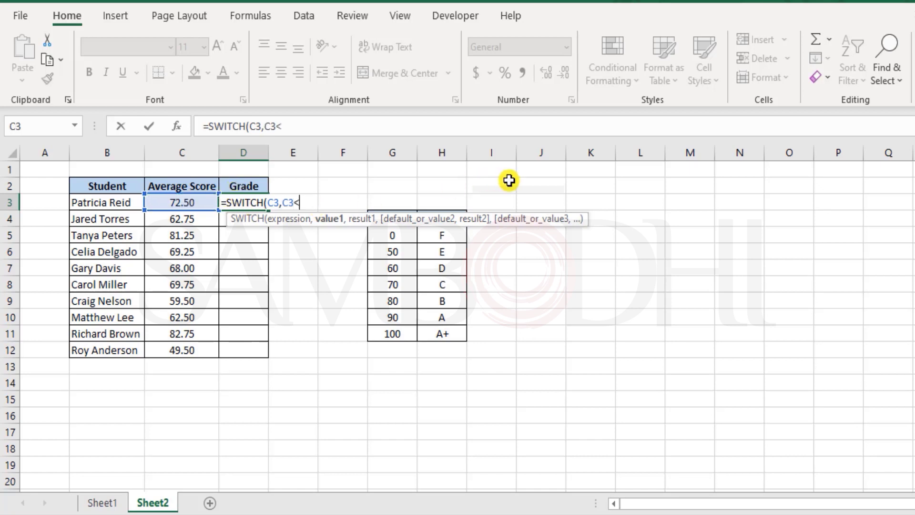
{"action": "left_click", "coordinate": [408, 251]}
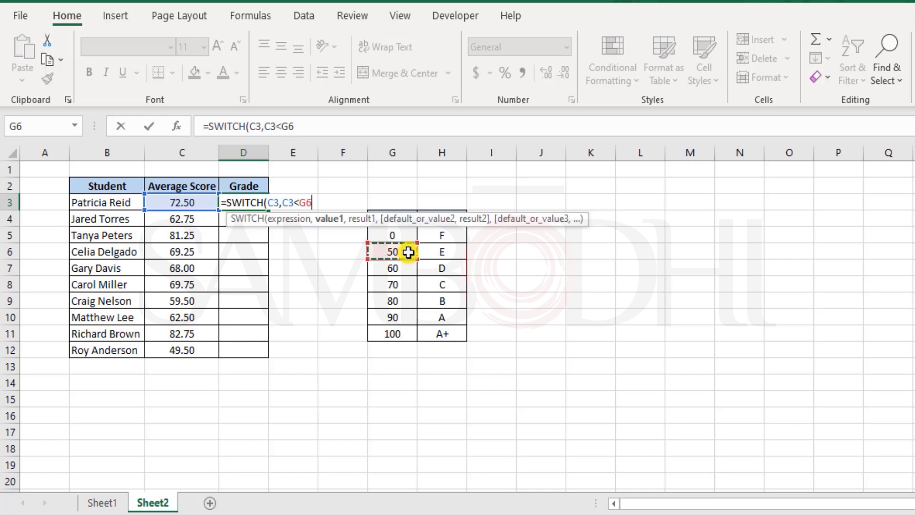
{"action": "key", "text": "F4"}
{"action": "key", "text": "F4"}
{"action": "type", "text": ","}
{"action": "left_click", "coordinate": [453, 236]}
{"action": "key", "text": "F4"}
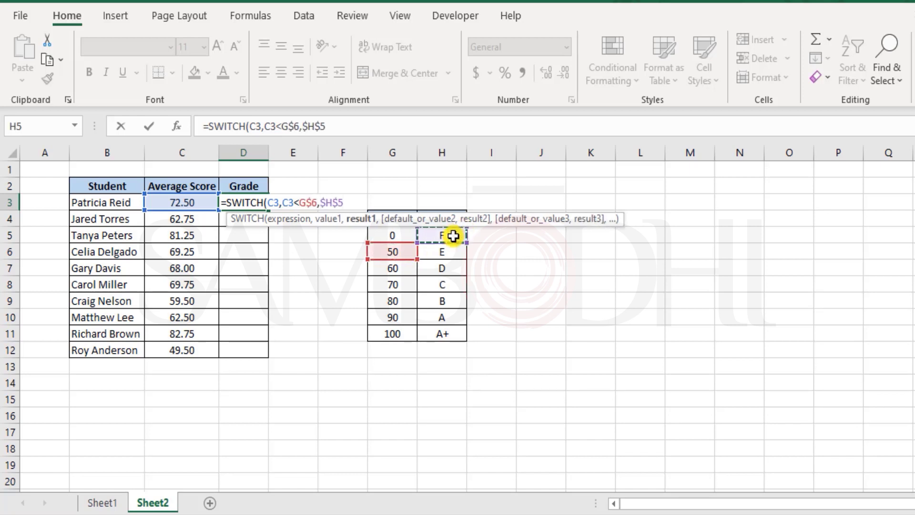
{"action": "type", "text": ","}
Add the condition C3<G$7 (below 60) returning grade E from H$6
{"action": "left_click", "coordinate": [188, 200]}
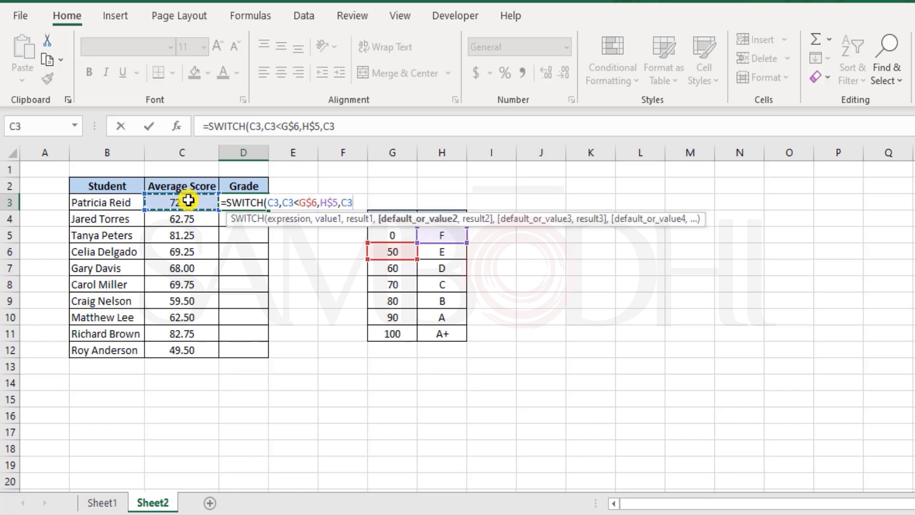
{"action": "type", "text": "<"}
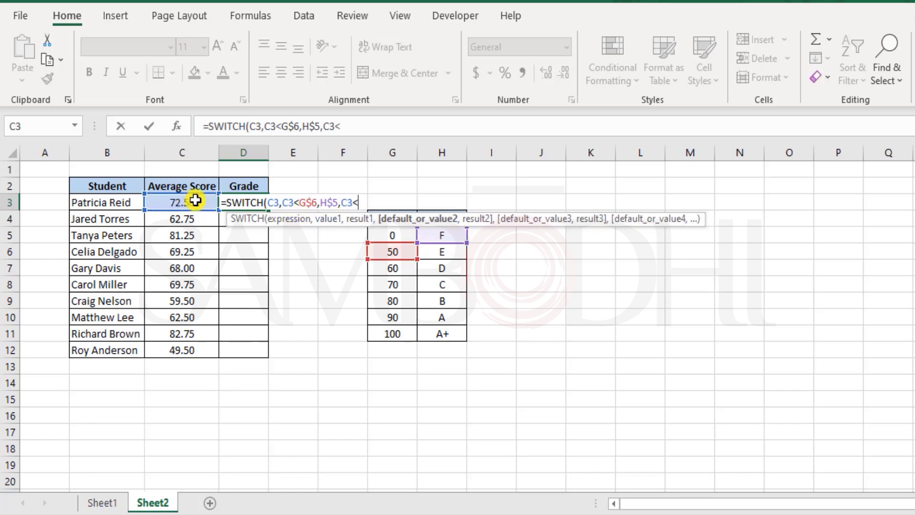
{"action": "left_click", "coordinate": [408, 266]}
{"action": "type", "text": ","}
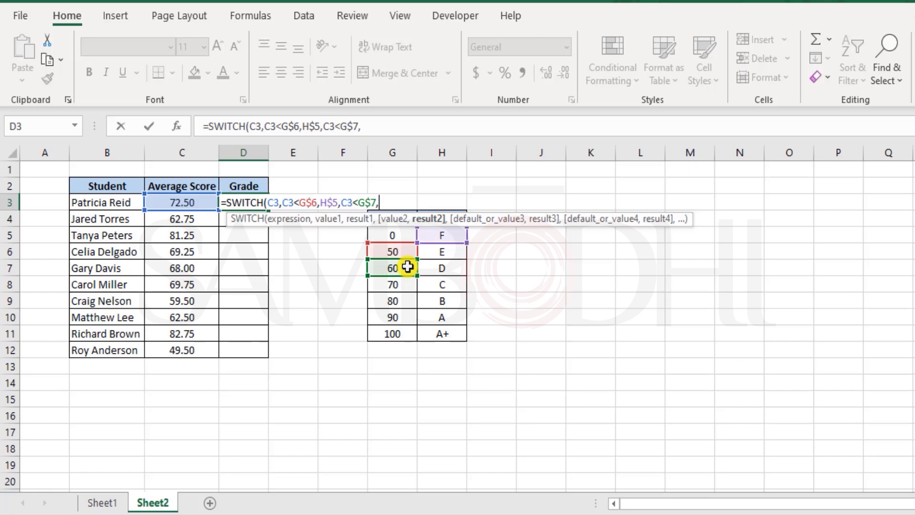
{"action": "left_click", "coordinate": [447, 252]}
{"action": "key", "text": "F4"}
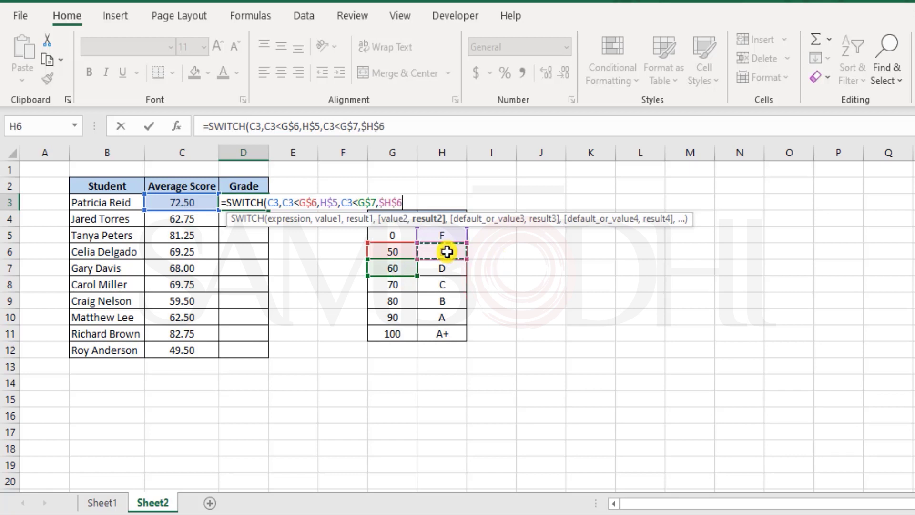
{"action": "key", "text": "F4"}
{"action": "type", "text": ","}
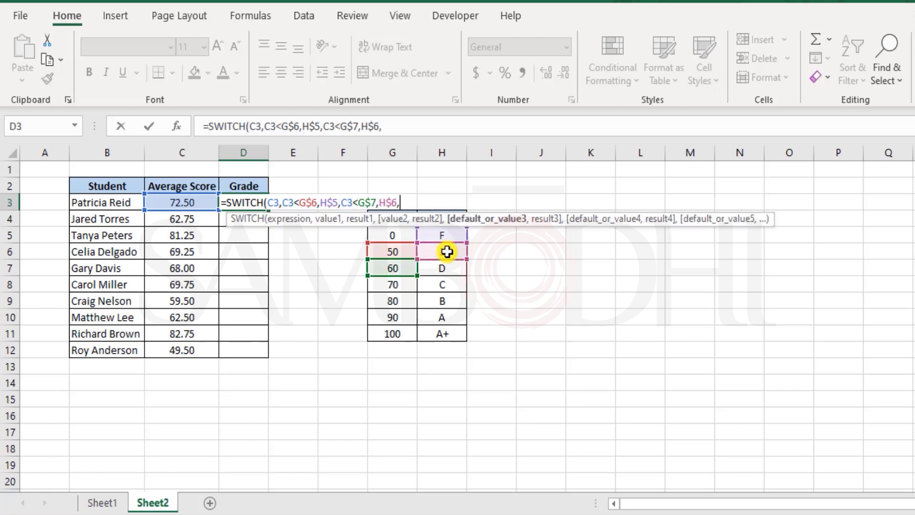
Add C3<G$8 (below 70) returning grade D, then begin the row-locked below-80 test
{"action": "left_click", "coordinate": [180, 201]}
{"action": "type", "text": "<"}
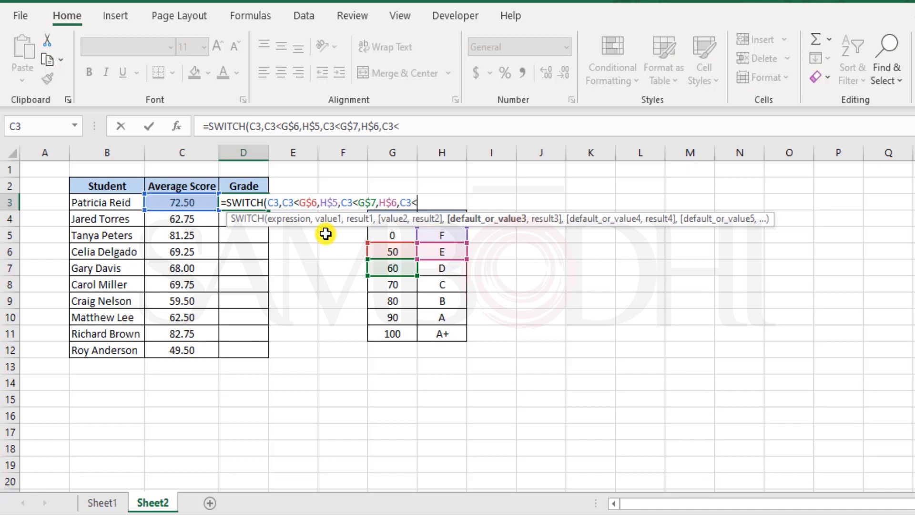
{"action": "left_click", "coordinate": [404, 285]}
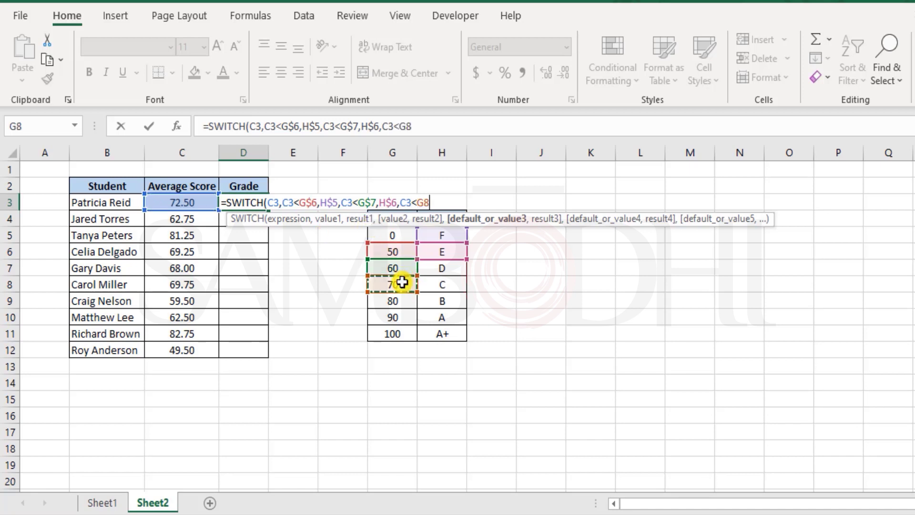
{"action": "key", "text": "F4"}
{"action": "key", "text": "F4"}
{"action": "type", "text": ","}
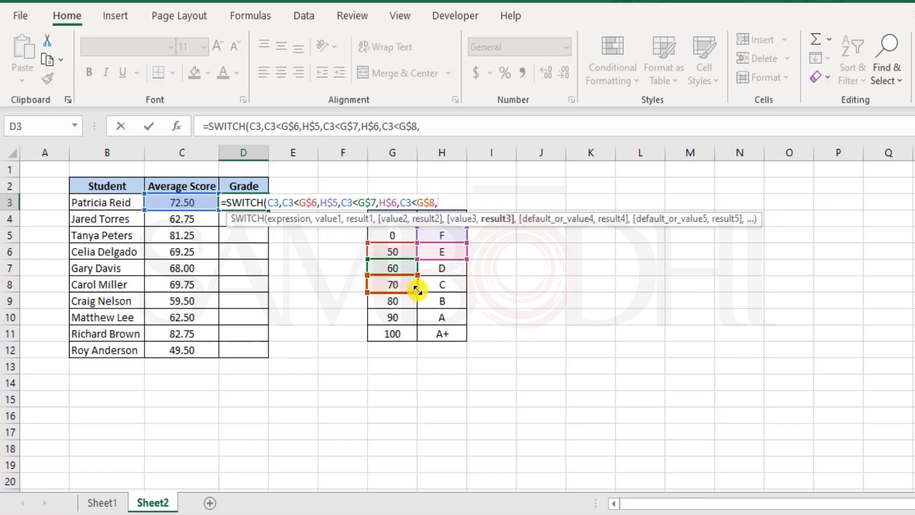
{"action": "left_click", "coordinate": [435, 274]}
{"action": "key", "text": "F4"}
{"action": "key", "text": "F4"}
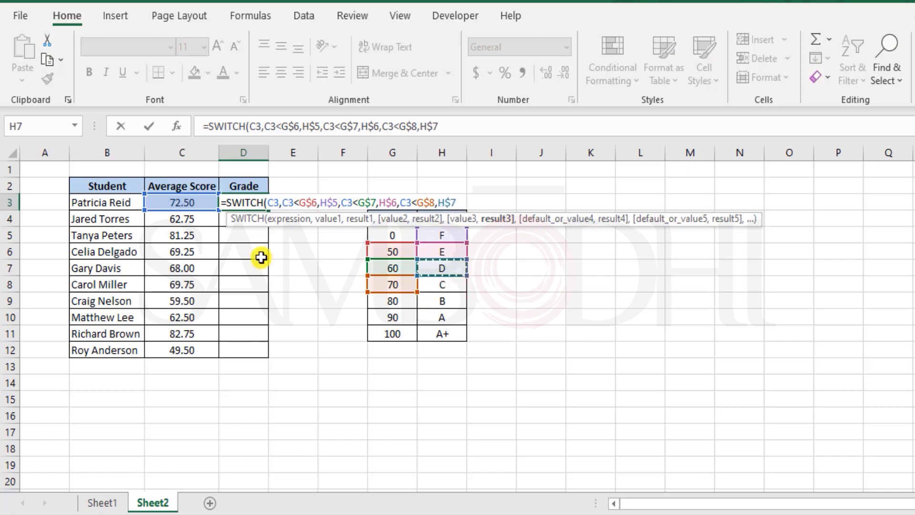
{"action": "type", "text": ","}
{"action": "left_click", "coordinate": [200, 201]}
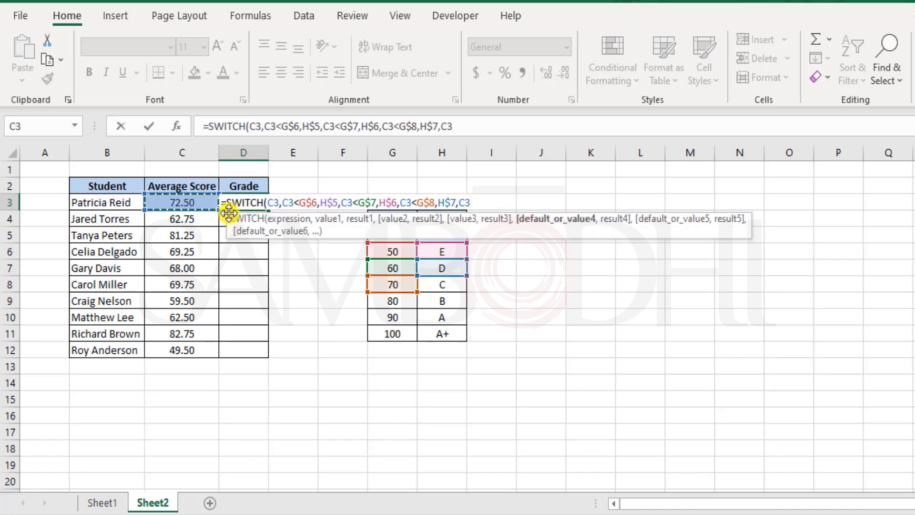
{"action": "type", "text": "<"}
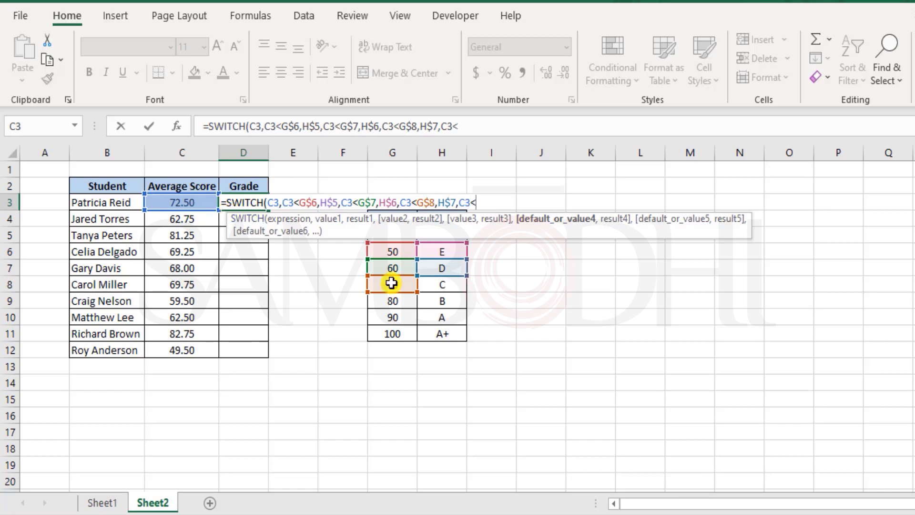
{"action": "left_click", "coordinate": [404, 299]}
{"action": "key", "text": "F4"}
{"action": "key", "text": "F4"}
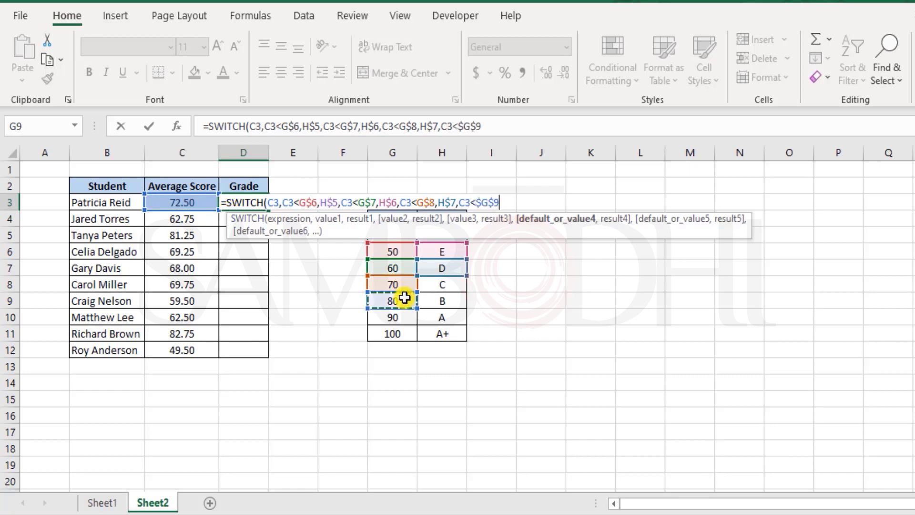
Finish the below-80 band returning grade C and add the below-90 band returning grade B
{"action": "type", "text": ","}
{"action": "left_click", "coordinate": [430, 288]}
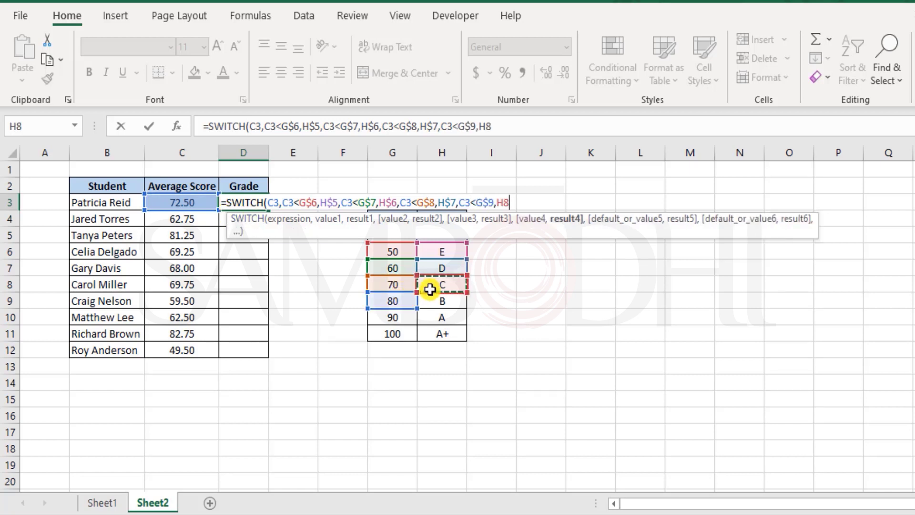
{"action": "key", "text": "F4"}
{"action": "key", "text": "F4"}
{"action": "type", "text": ","}
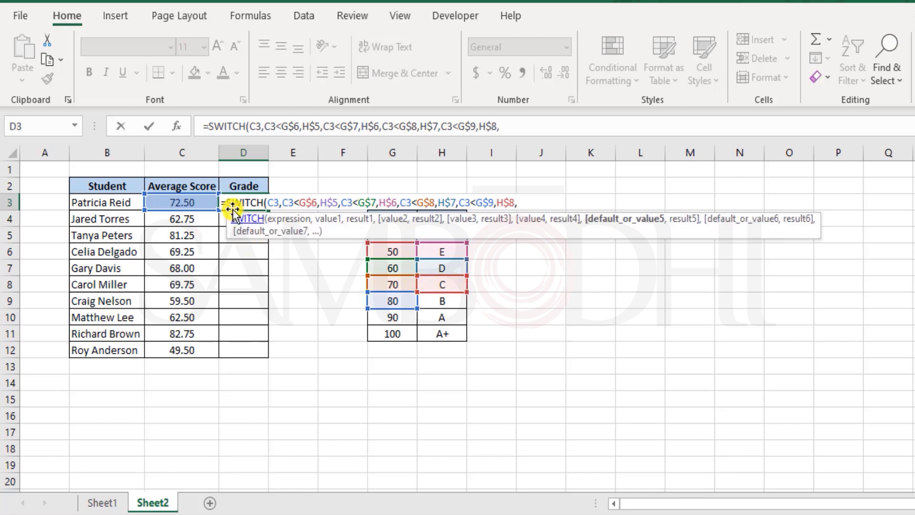
{"action": "left_click", "coordinate": [185, 200]}
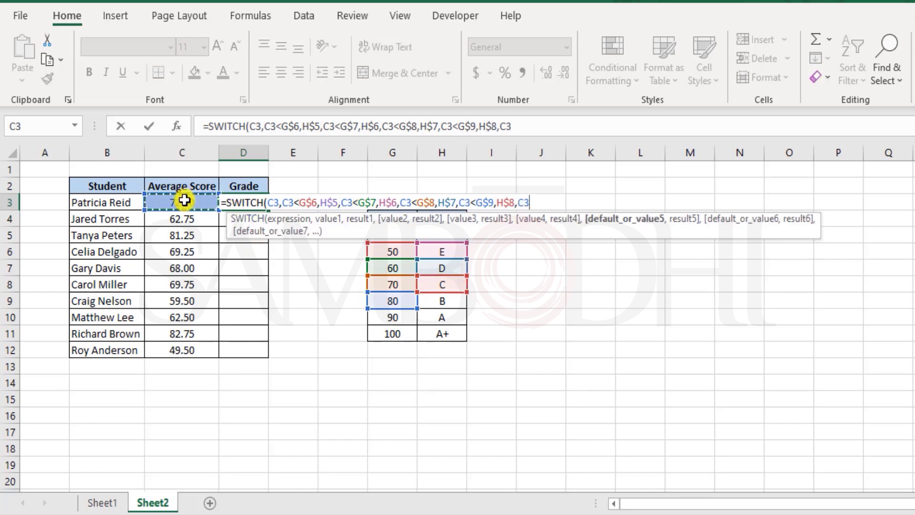
{"action": "type", "text": "<"}
{"action": "left_click", "coordinate": [401, 318]}
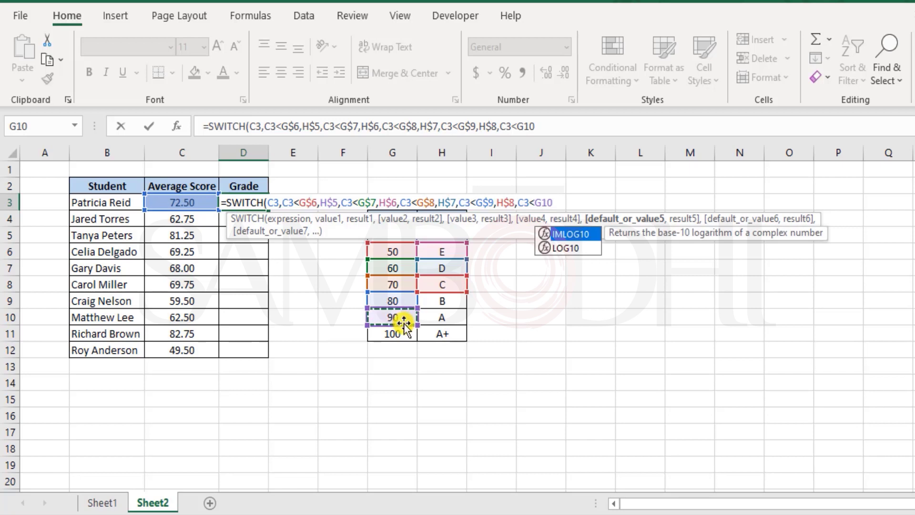
{"action": "type", "text": ","}
{"action": "left_click", "coordinate": [442, 302]}
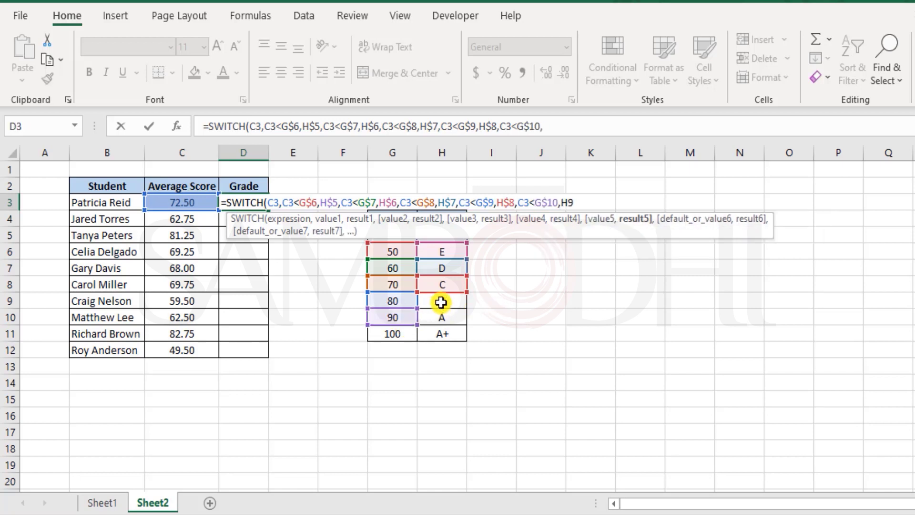
{"action": "key", "text": "F4"}
{"action": "key", "text": "F4"}
{"action": "type", "text": ","}
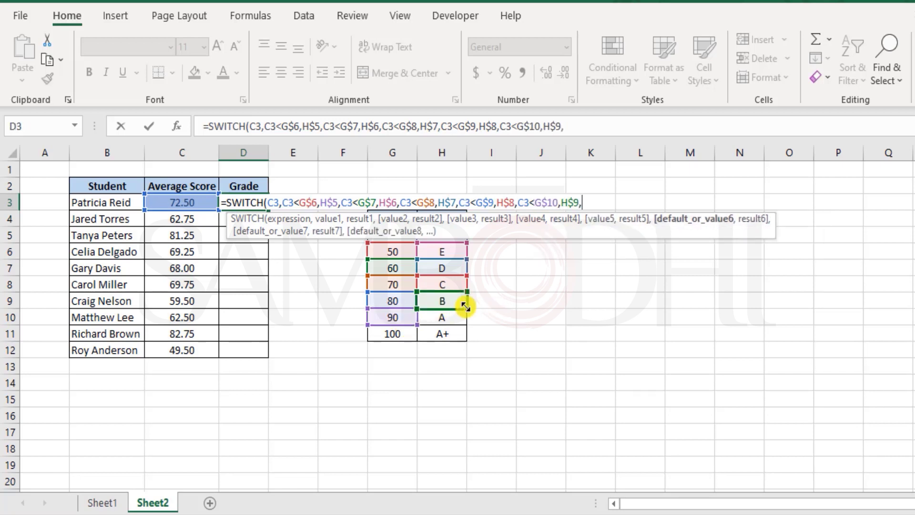
Add the below-100 band returning grade A, with row-locked references
{"action": "left_click", "coordinate": [183, 202]}
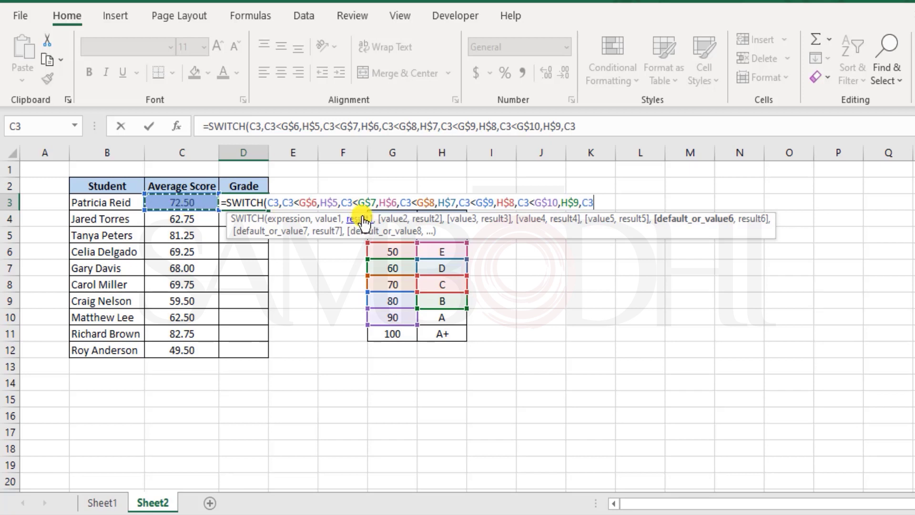
{"action": "type", "text": "<"}
{"action": "left_click", "coordinate": [410, 334]}
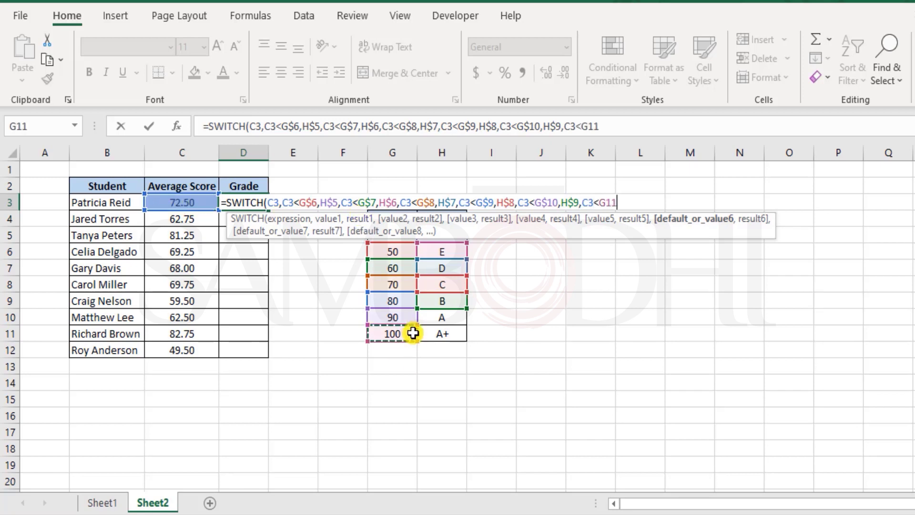
{"action": "key", "text": "F4"}
{"action": "type", "text": ","}
{"action": "left_click", "coordinate": [438, 318]}
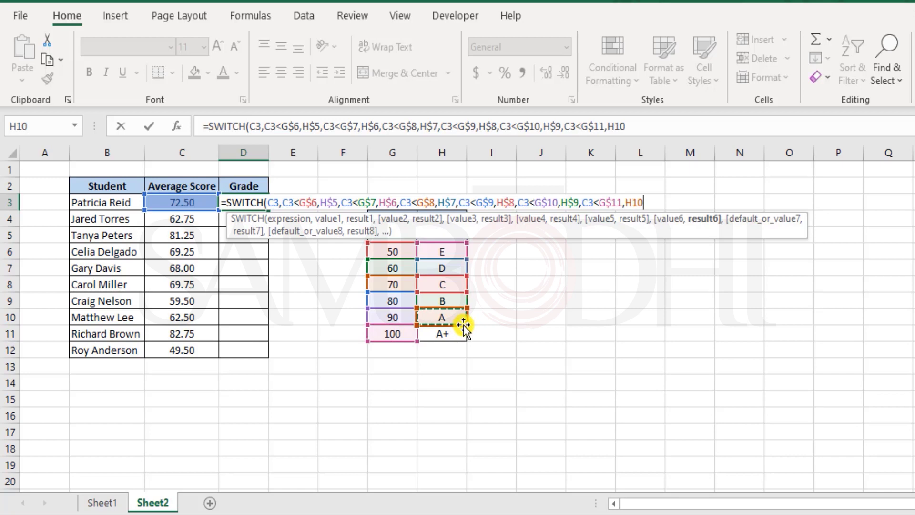
{"action": "key", "text": "F4"}
{"action": "key", "text": "F4"}
Add C3=G$11 returning A+ for a perfect 100, and close with an "NA" fallback
{"action": "type", "text": ","}
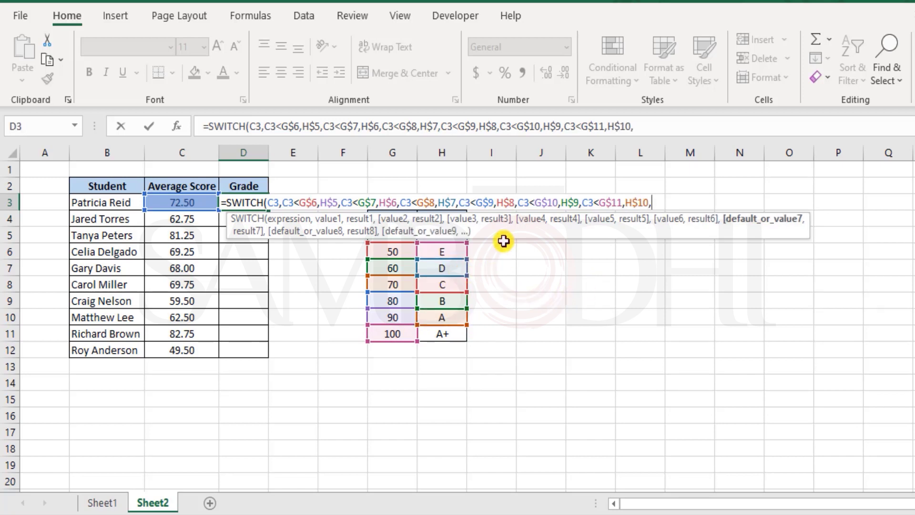
{"action": "left_click", "coordinate": [197, 202]}
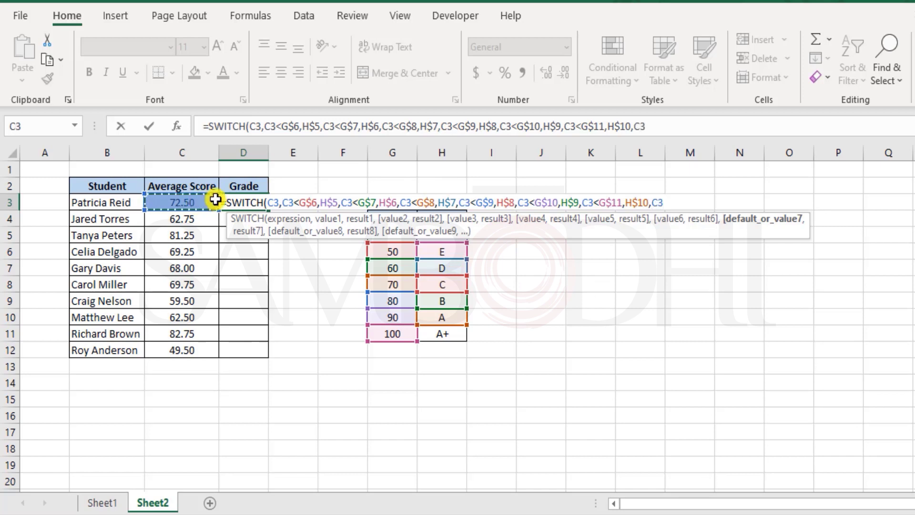
{"action": "type", "text": "="}
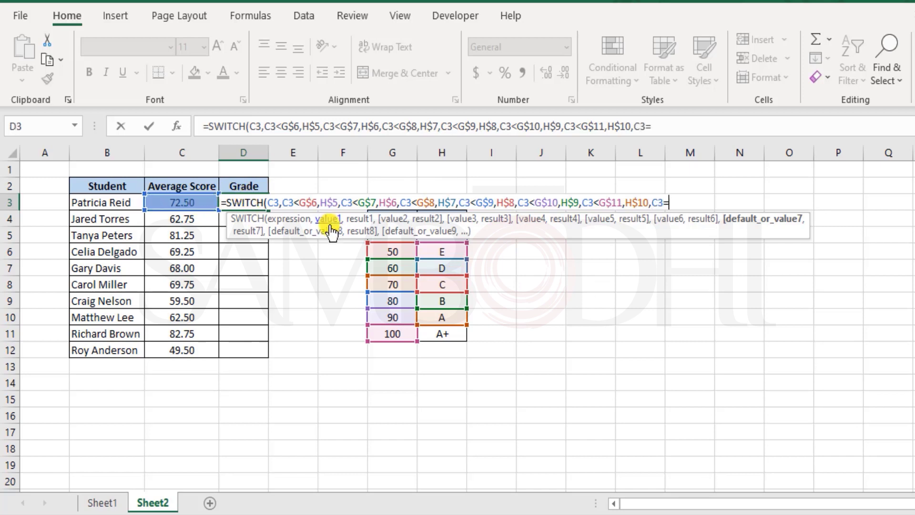
{"action": "left_click", "coordinate": [409, 332]}
{"action": "key", "text": "F4"}
{"action": "key", "text": "F4"}
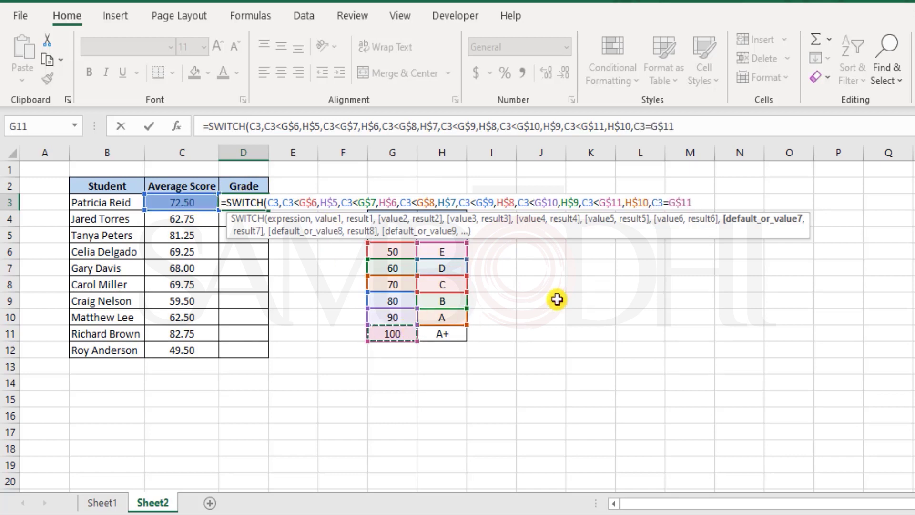
{"action": "type", "text": ","}
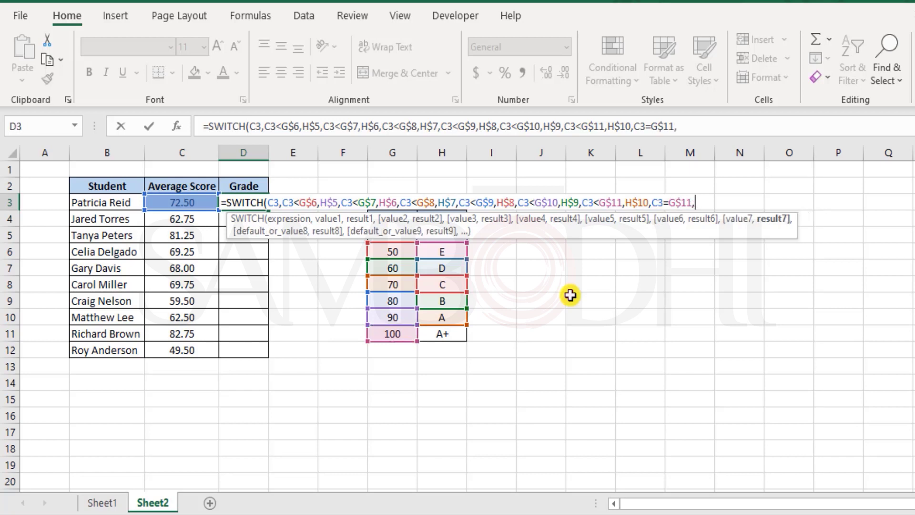
{"action": "left_click", "coordinate": [444, 334]}
{"action": "key", "text": "F4"}
{"action": "key", "text": "F4"}
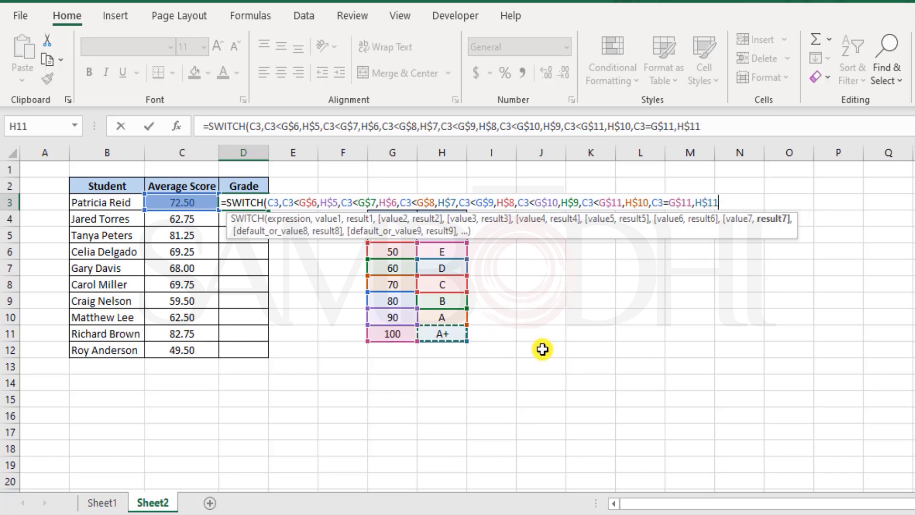
{"action": "type", "text": ","}
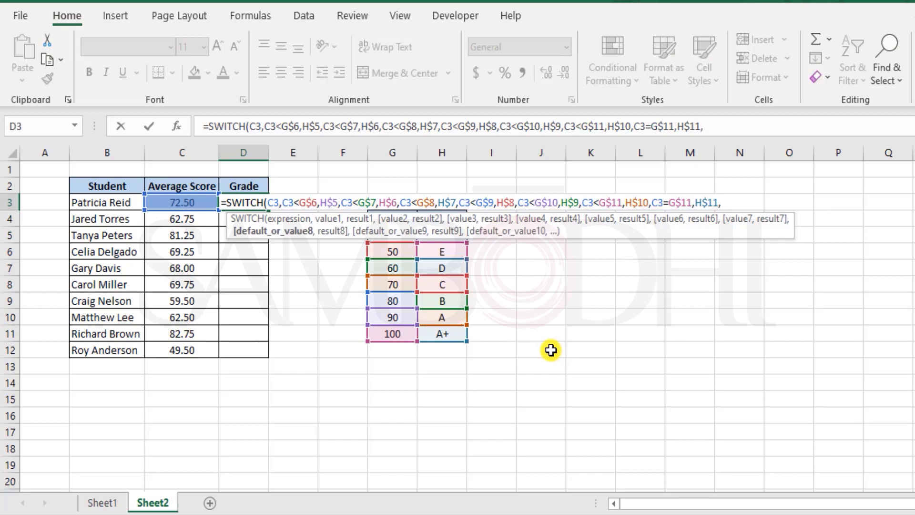
{"action": "type", "text": "\"NA\")"}
{"action": "key", "text": "Return"}
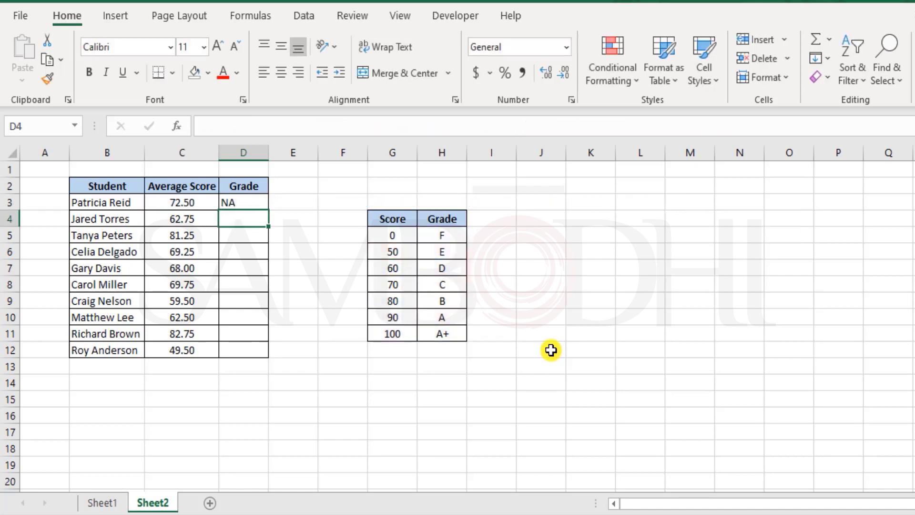
{"action": "key", "text": "Up"}
{"action": "key", "text": "F2"}
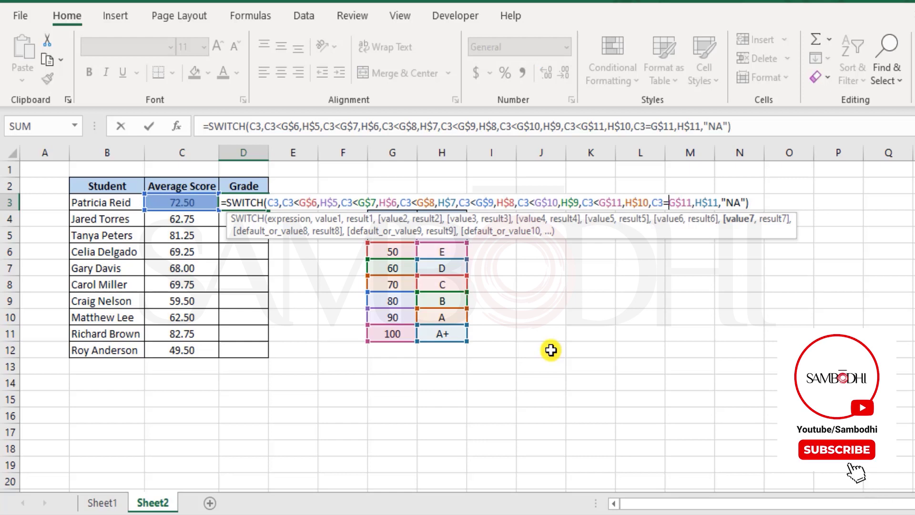
{"action": "key", "text": "Left"}
{"action": "key", "text": "Left"}
{"action": "key", "text": "Left"}
{"action": "key", "text": "Left"}
{"action": "key", "text": "Left"}
{"action": "key", "text": "Left"}
{"action": "key", "text": "Left"}
{"action": "key", "text": "Left"}
{"action": "key", "text": "Left"}
{"action": "key", "text": "Left"}
{"action": "key", "text": "Left"}
{"action": "key", "text": "Left"}
{"action": "key", "text": "Left"}
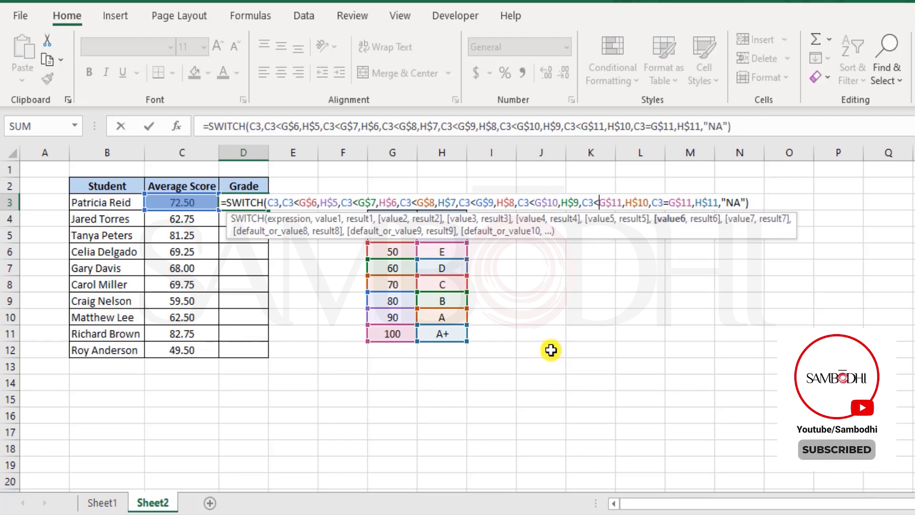
{"action": "key", "text": "Left"}
{"action": "key", "text": "Left"}
{"action": "key", "text": "Left"}
{"action": "key", "text": "Left"}
{"action": "key", "text": "Left"}
{"action": "key", "text": "Left"}
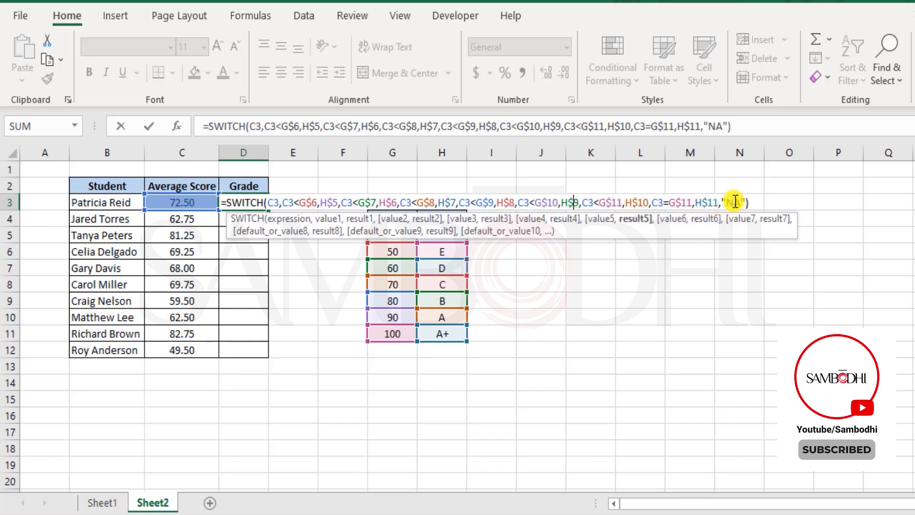
{"action": "key", "text": "Home"}
{"action": "key", "text": "Right"}
{"action": "key", "text": "Right"}
{"action": "key", "text": "Right"}
{"action": "key", "text": "Right"}
{"action": "key", "text": "Right"}
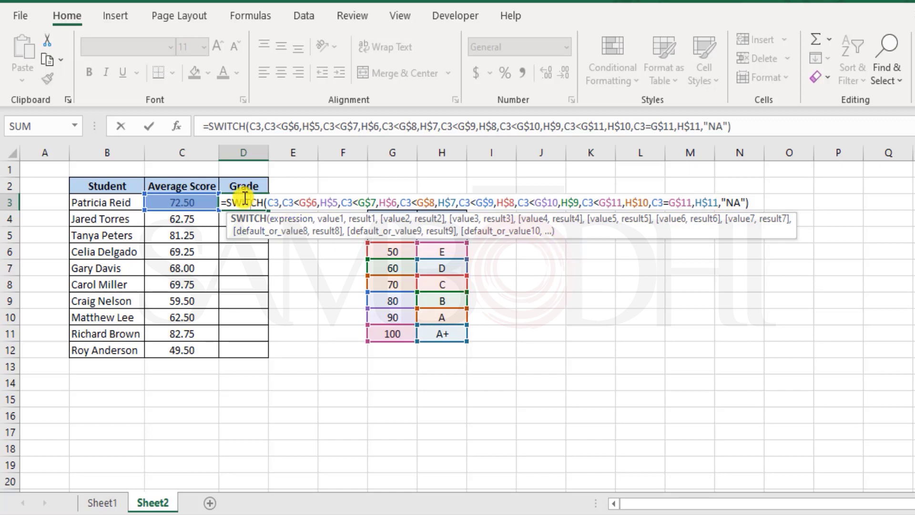
{"action": "key", "text": "Return"}
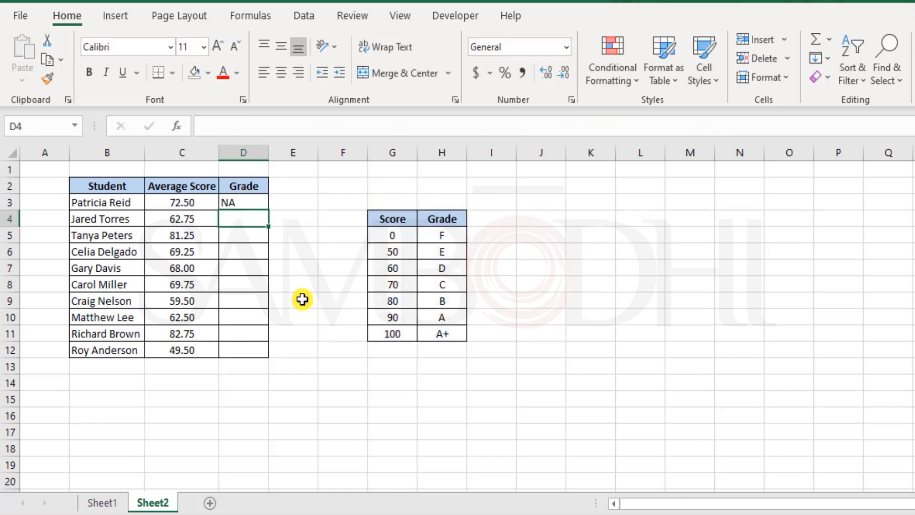
{"action": "left_click", "coordinate": [242, 199]}
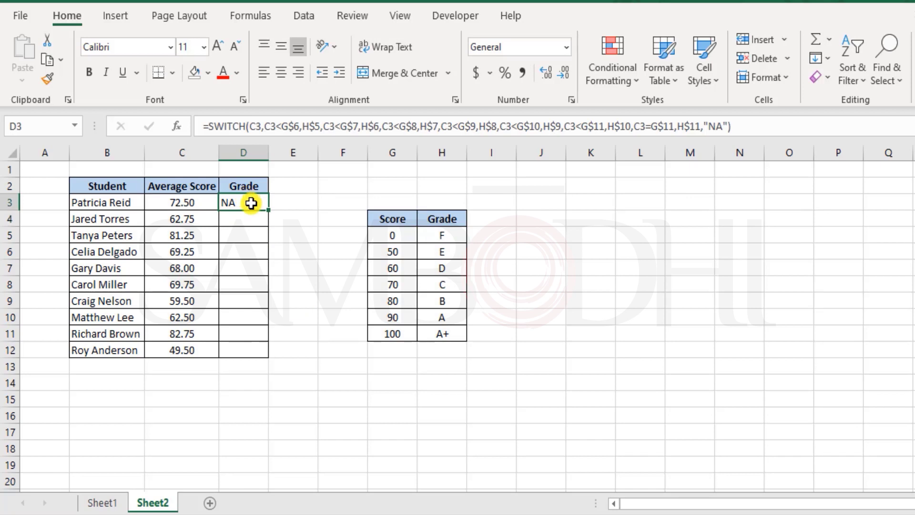
{"action": "double_click", "coordinate": [251, 203]}
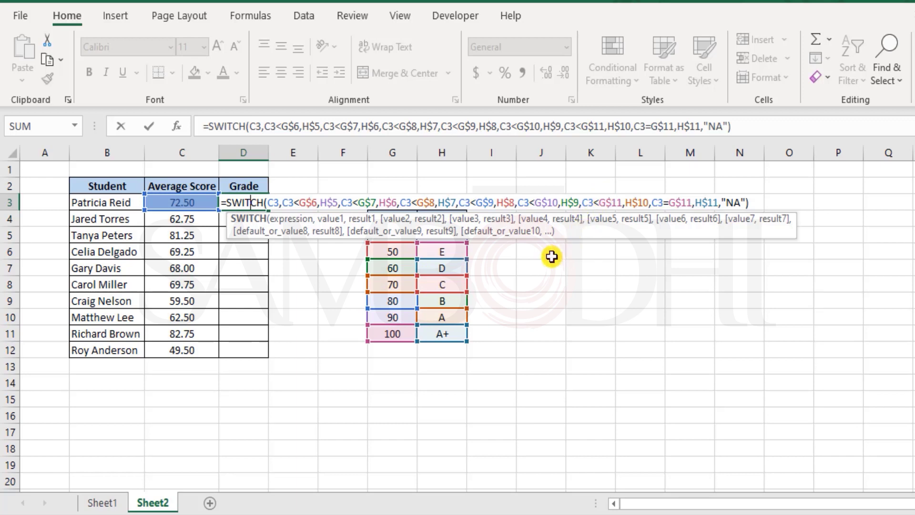
{"action": "key", "text": "ctrl+Return"}
On Sheet1, inspect the Politeness remark's SWITCH formula in D6, which still shows Excellent
{"action": "left_click", "coordinate": [104, 504]}
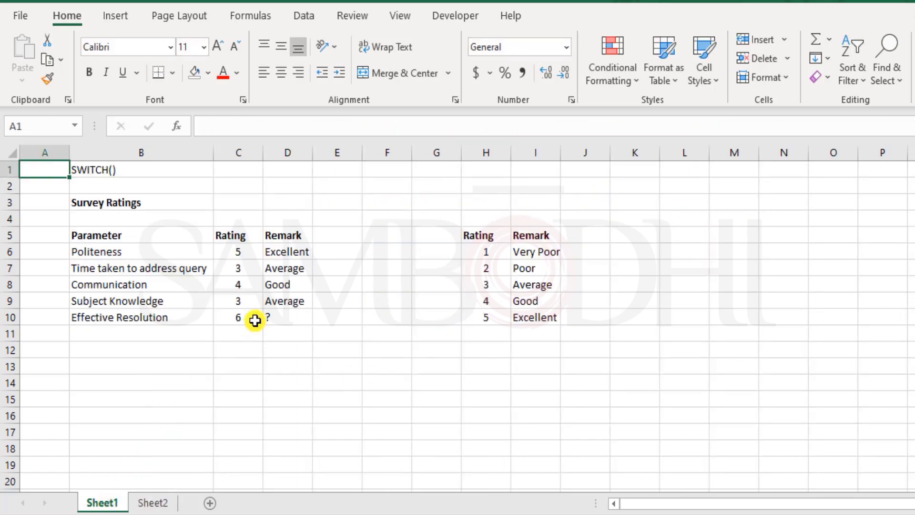
{"action": "double_click", "coordinate": [286, 252]}
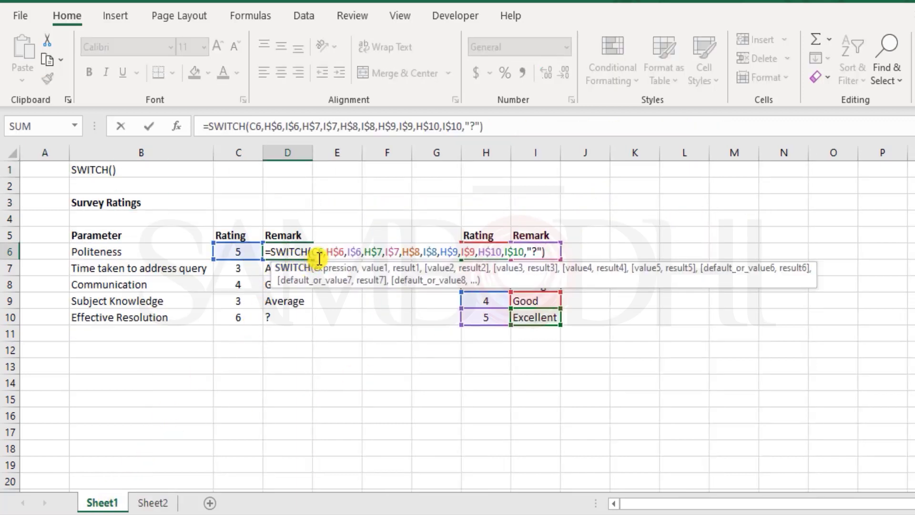
{"action": "left_click", "coordinate": [323, 251]}
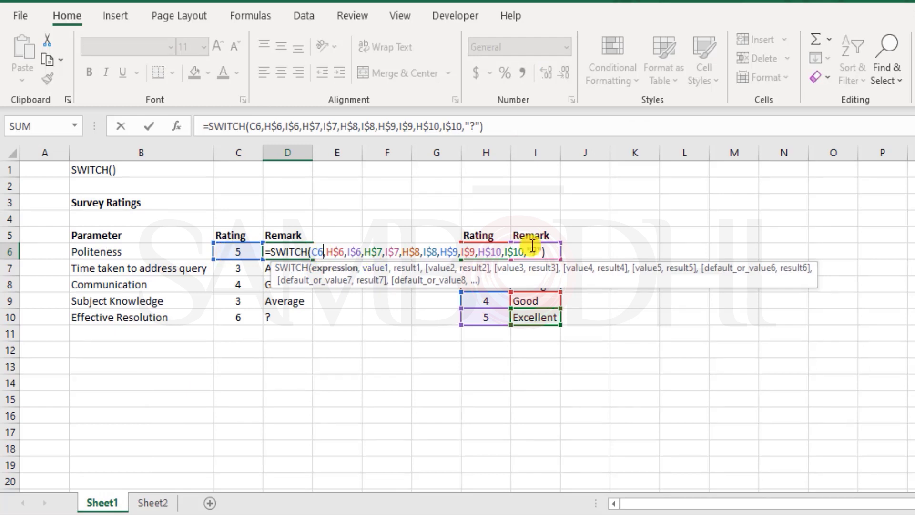
{"action": "key", "text": "Escape"}
{"action": "double_click", "coordinate": [301, 252]}
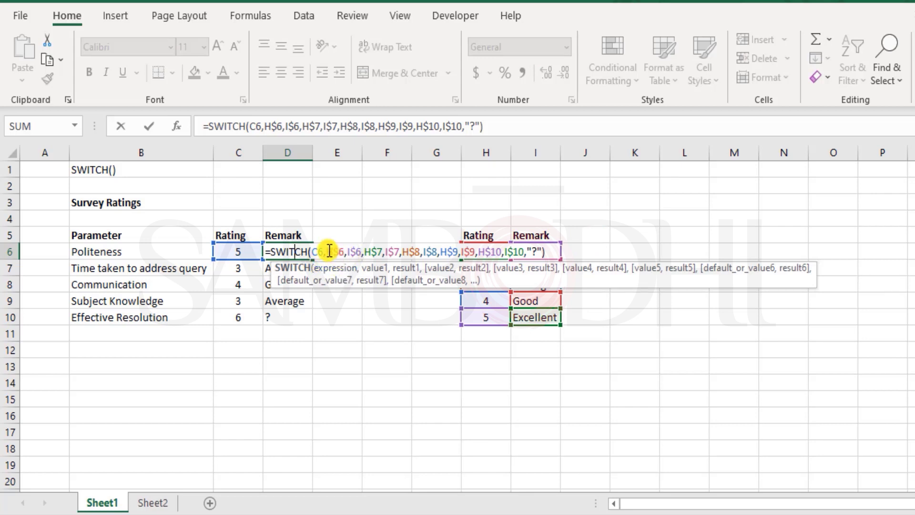
{"action": "left_click_drag", "start_coordinate": [329, 251], "coordinate": [350, 251]}
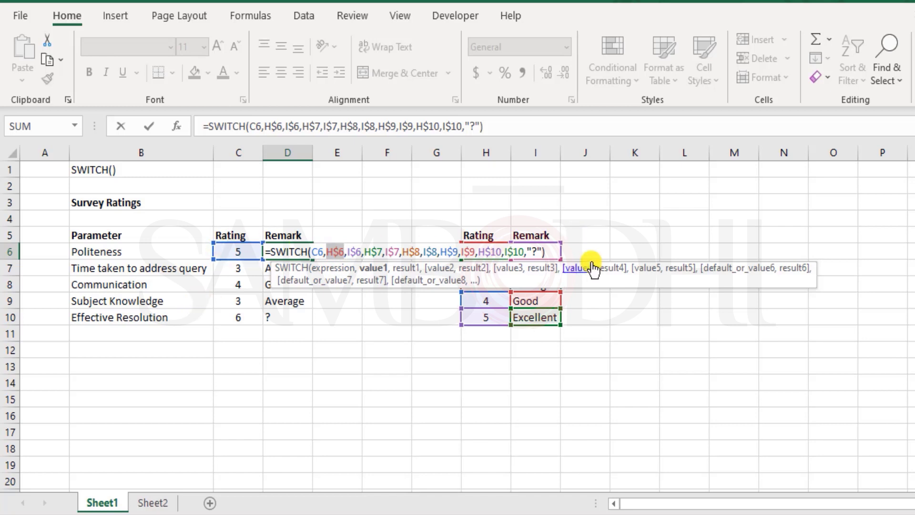
{"action": "key", "text": "ctrl+Return"}
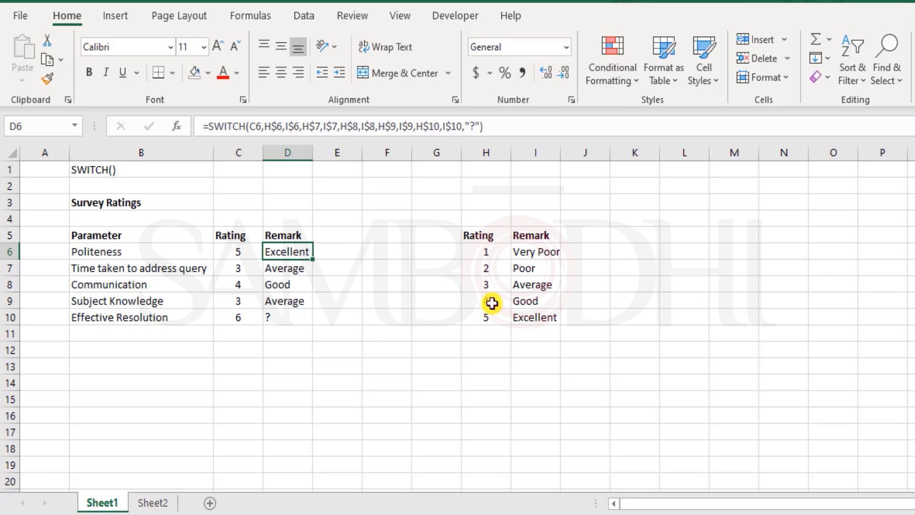
Test a 5.5 Politeness rating in C6, which turns the remark to ?, then undo back to 5
{"action": "double_click", "coordinate": [254, 252]}
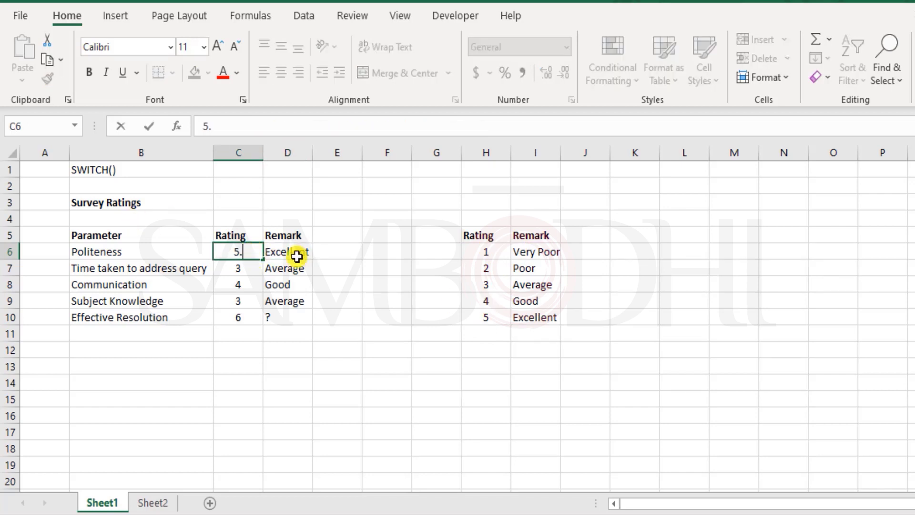
{"action": "key", "text": "Return"}
{"action": "key", "text": "Up"}
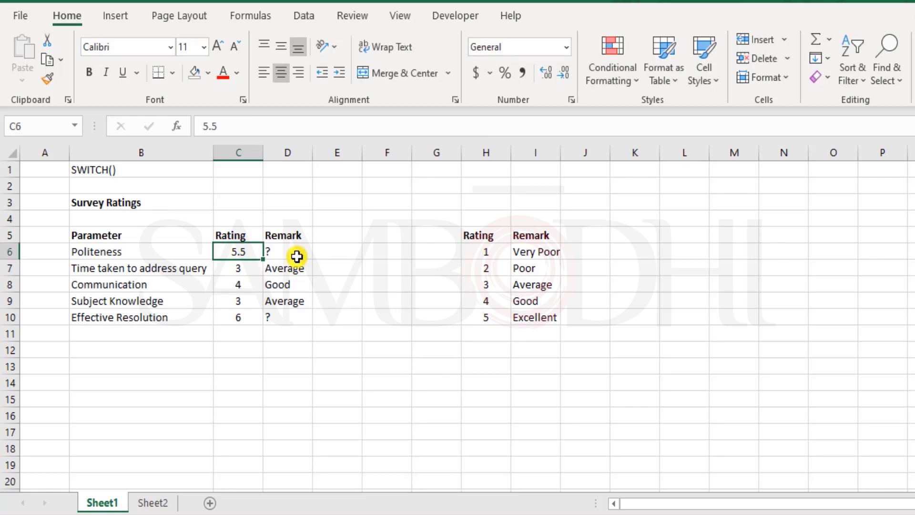
{"action": "key", "text": "ctrl+z"}
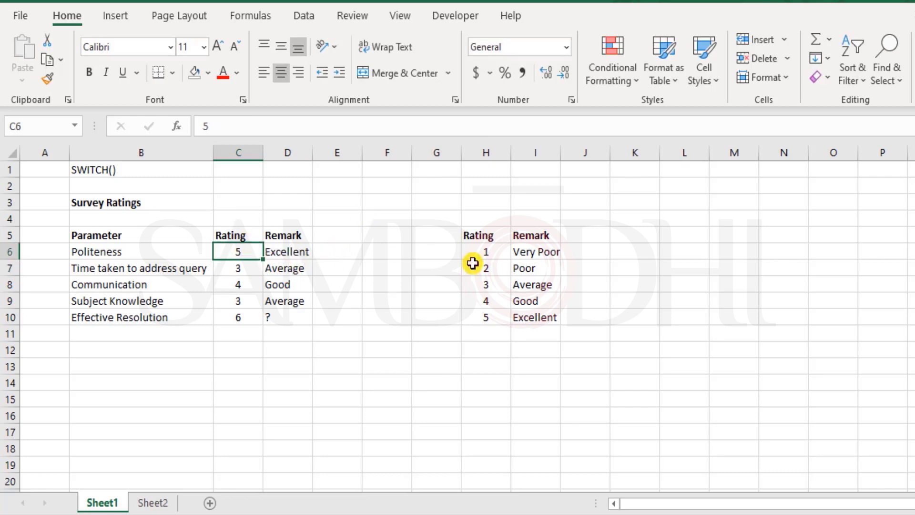
{"action": "double_click", "coordinate": [290, 255]}
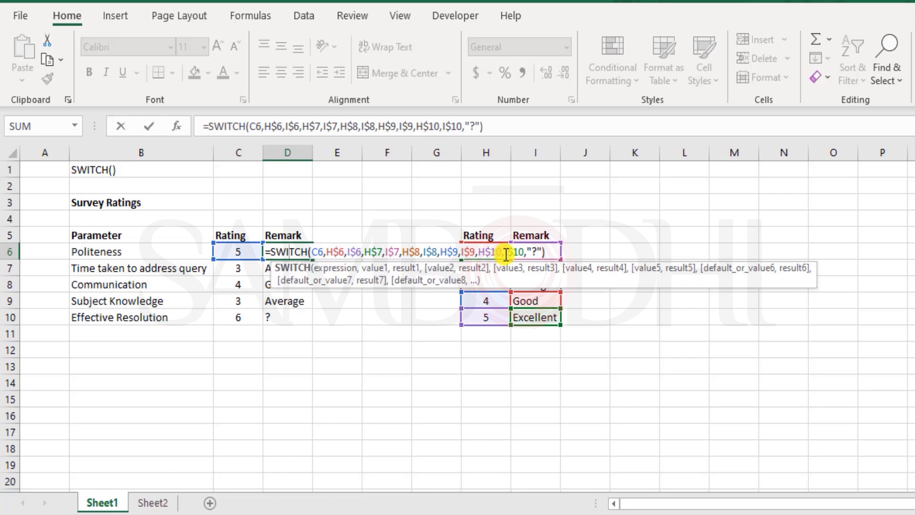
Replace C3 with TRUE as D3's SWITCH expression so the 72.50 score returns grade C
{"action": "key", "text": "Escape"}
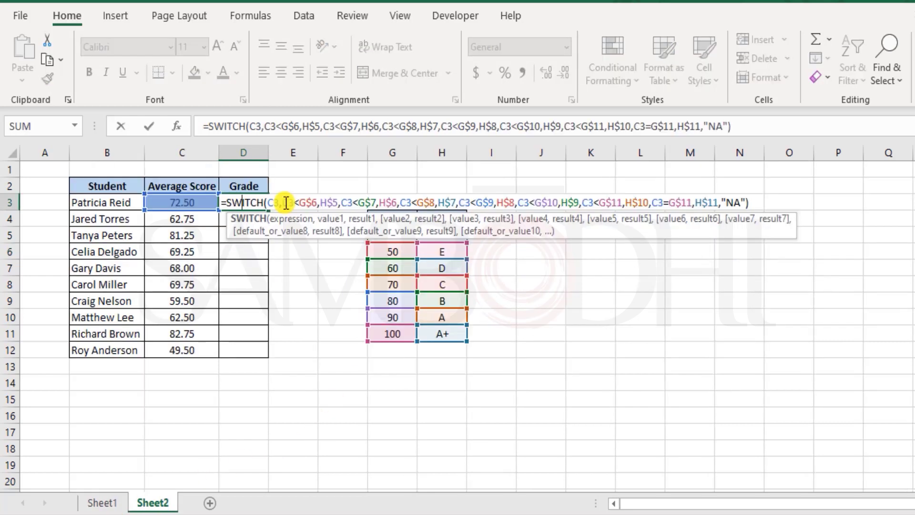
{"action": "left_click_drag", "start_coordinate": [283, 203], "coordinate": [326, 203]}
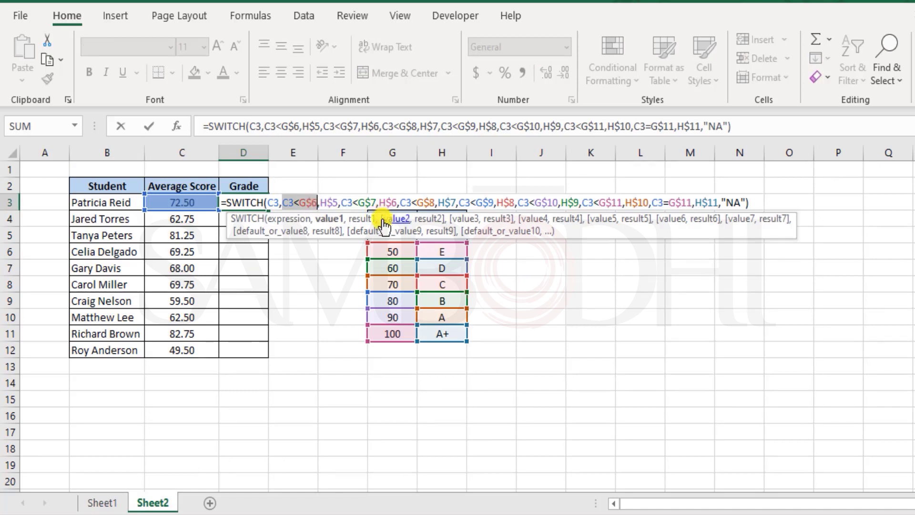
{"action": "left_click", "coordinate": [275, 202]}
{"action": "double_click", "coordinate": [275, 202]}
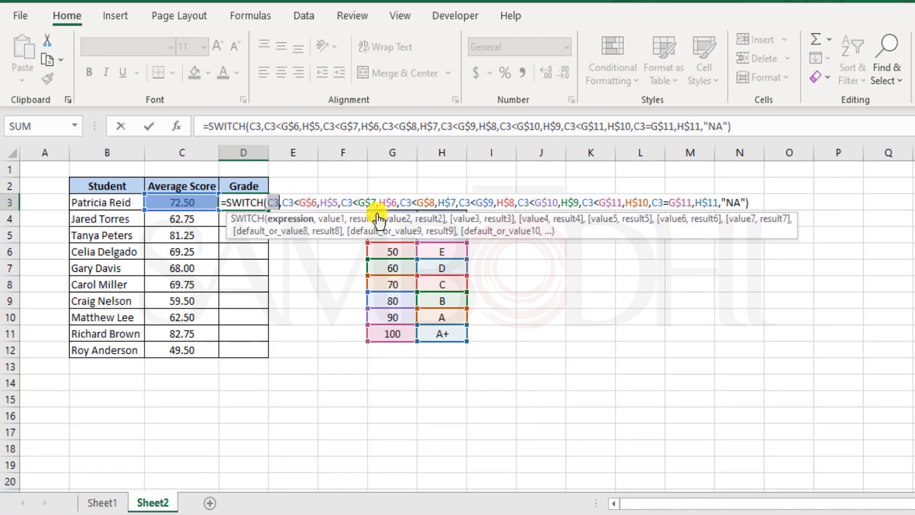
{"action": "type", "text": "TRUE"}
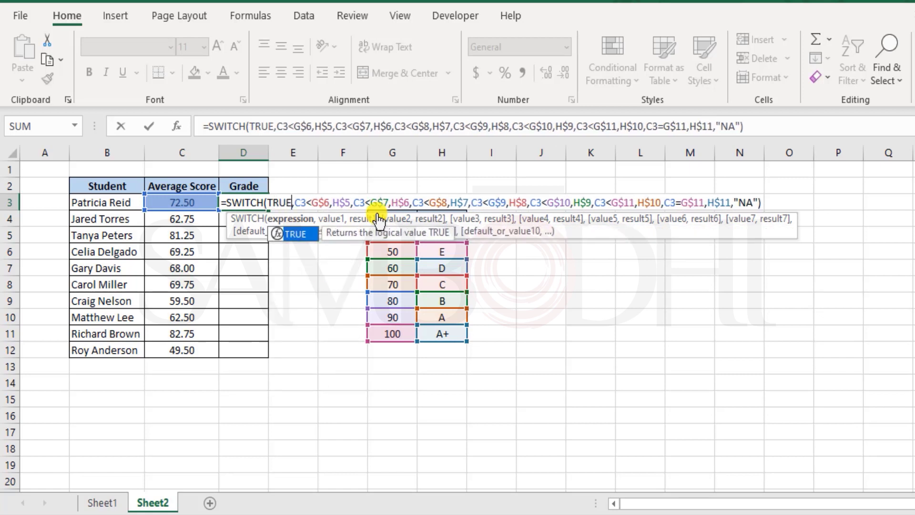
{"action": "key", "text": "Escape"}
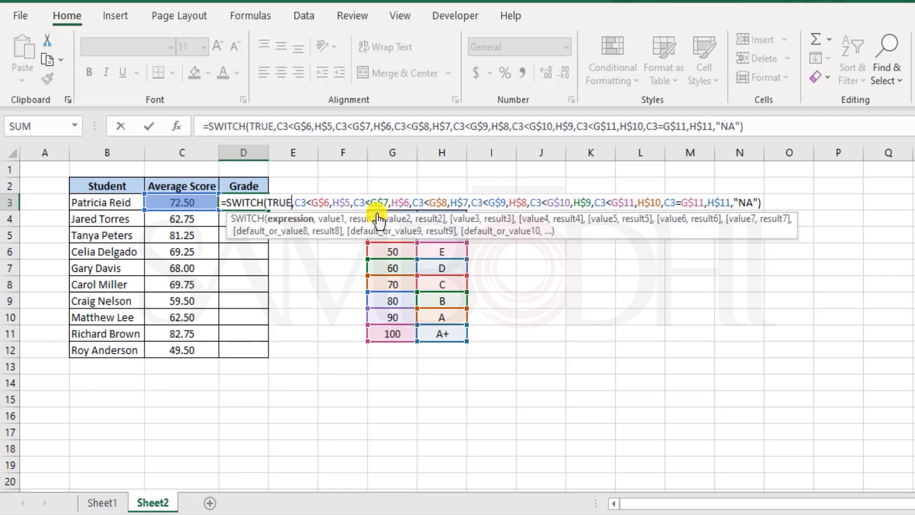
{"action": "key", "text": "Right"}
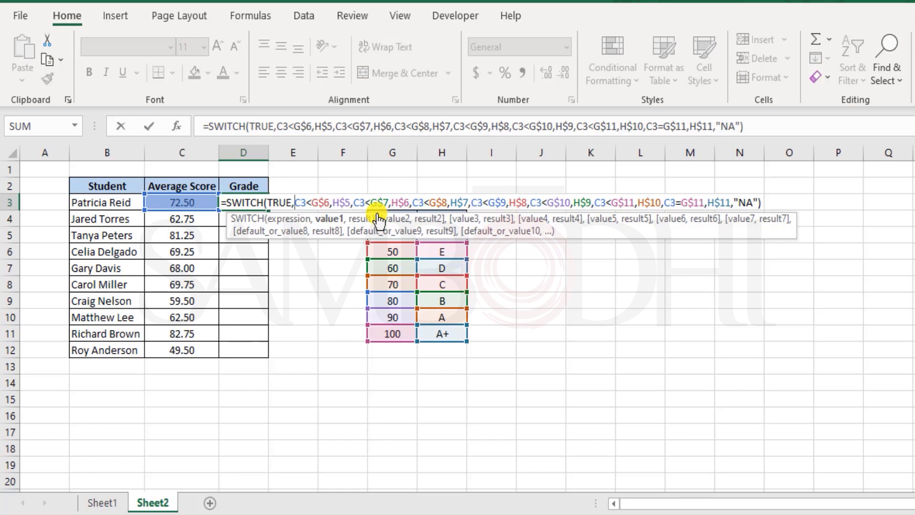
{"action": "key", "text": "Return"}
{"action": "key", "text": "Up"}
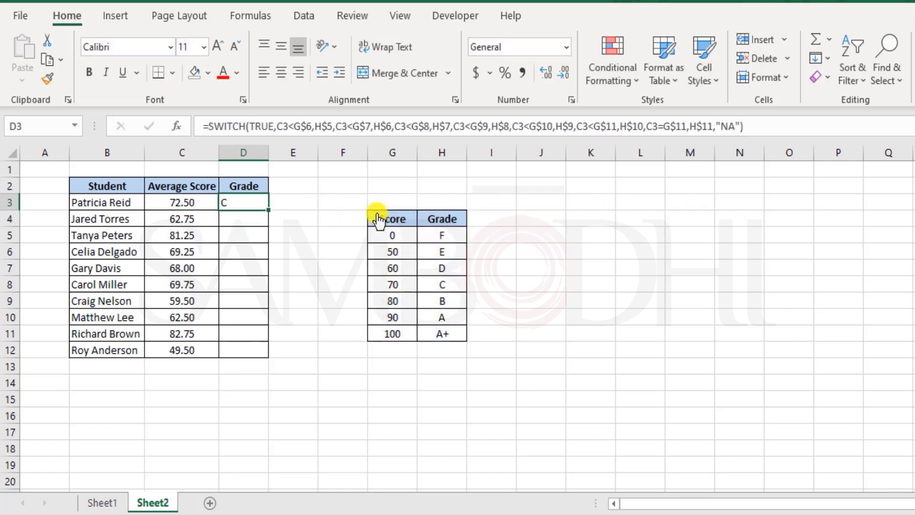
{"action": "key", "text": "shift+Down"}
{"action": "key", "text": "shift+Down"}
{"action": "key", "text": "shift+Down"}
{"action": "key", "text": "shift+Down"}
{"action": "key", "text": "shift+Down"}
{"action": "key", "text": "shift+Down"}
{"action": "key", "text": "shift+Down"}
{"action": "key", "text": "shift+Down"}
{"action": "key", "text": "shift+Down"}
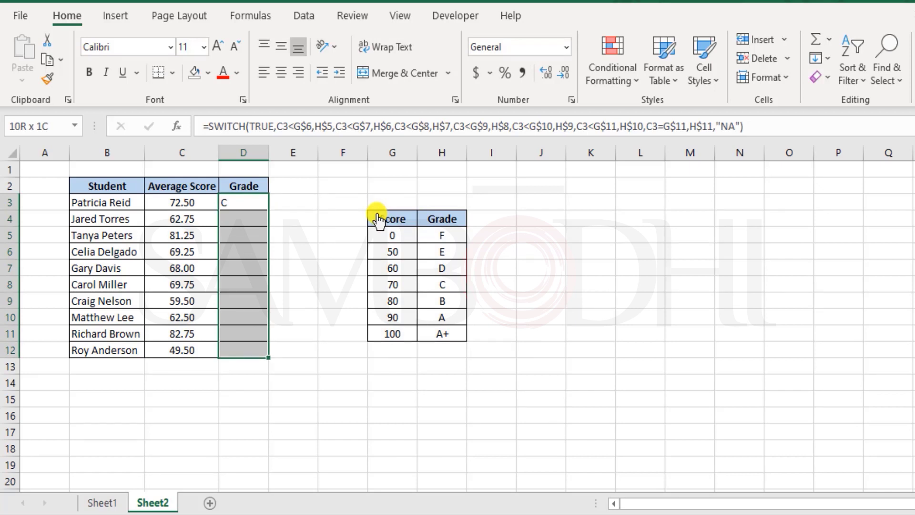
{"action": "key", "text": "ctrl+d"}
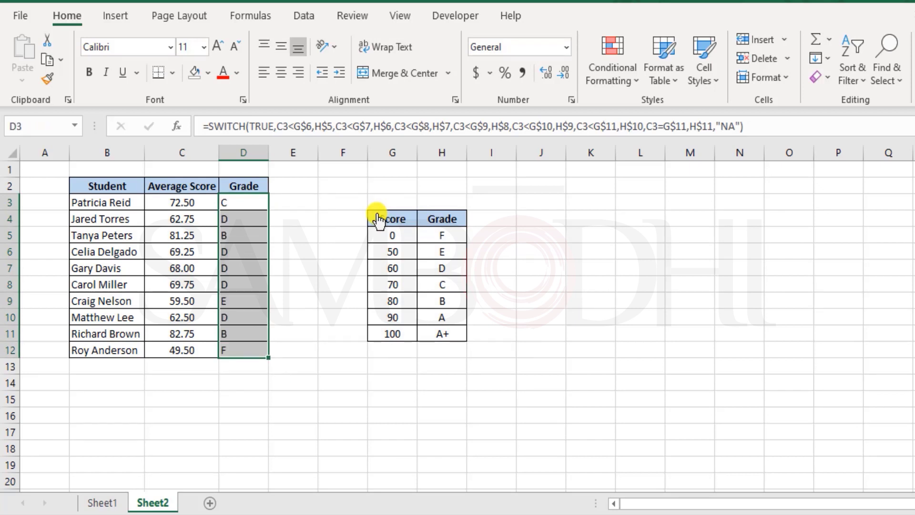
{"action": "key", "text": "Up"}
{"action": "key", "text": "Down"}
{"action": "key", "text": "Down"}
{"action": "key", "text": "Down"}
{"action": "key", "text": "Down"}
{"action": "key", "text": "Down"}
{"action": "key", "text": "Down"}
{"action": "key", "text": "Down"}
{"action": "key", "text": "Down"}
{"action": "key", "text": "Down"}
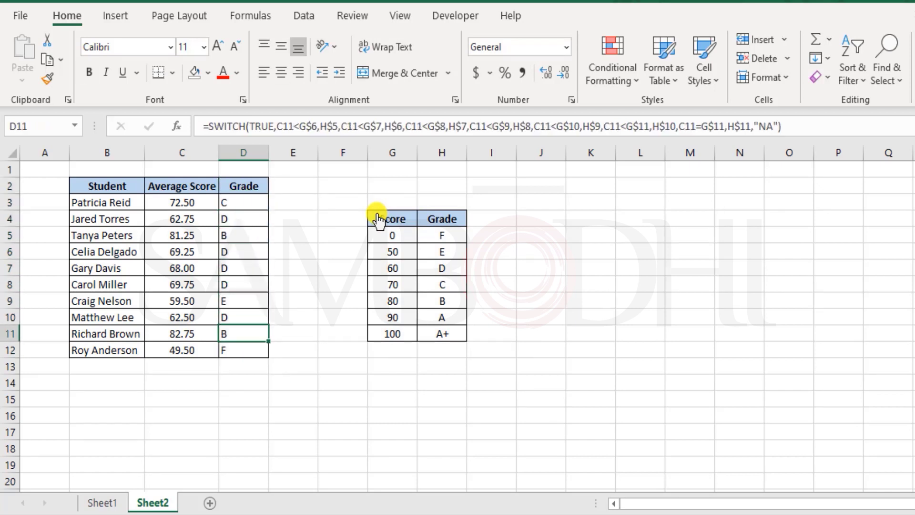
{"action": "left_click_drag", "start_coordinate": [203, 348], "coordinate": [235, 351]}
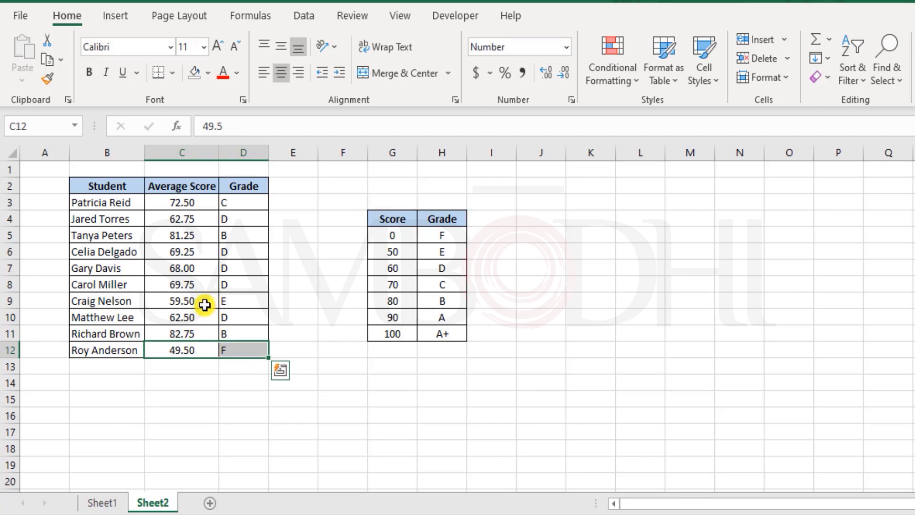
{"action": "left_click_drag", "start_coordinate": [205, 300], "coordinate": [228, 303]}
{"action": "left_click", "coordinate": [401, 255]}
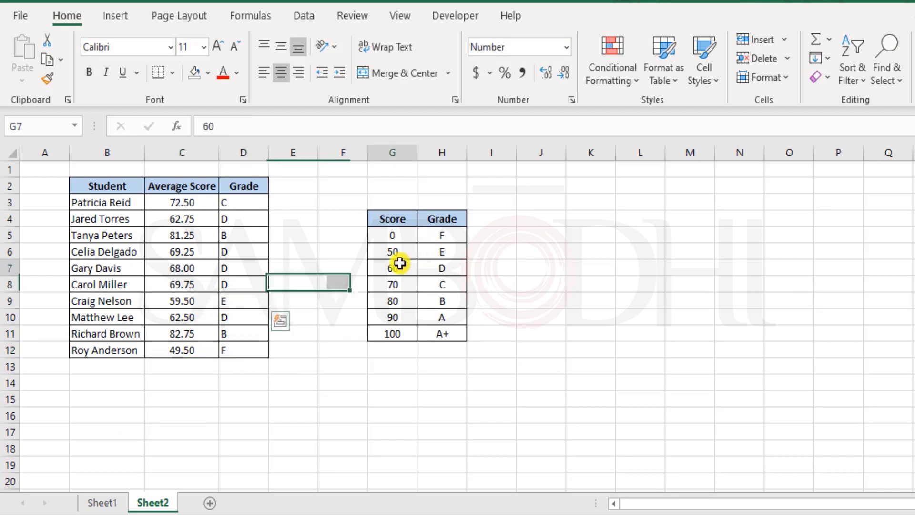
{"action": "left_click", "coordinate": [434, 248]}
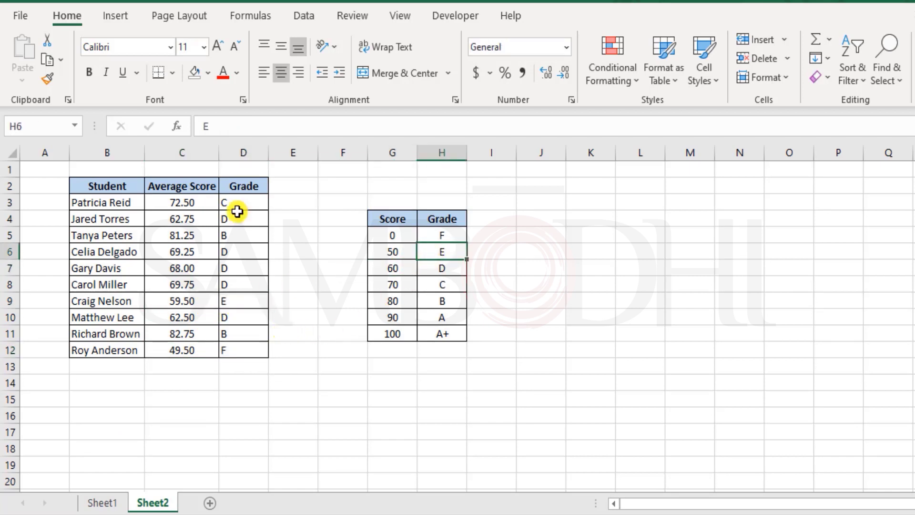
{"action": "left_click_drag", "start_coordinate": [239, 202], "coordinate": [252, 349]}
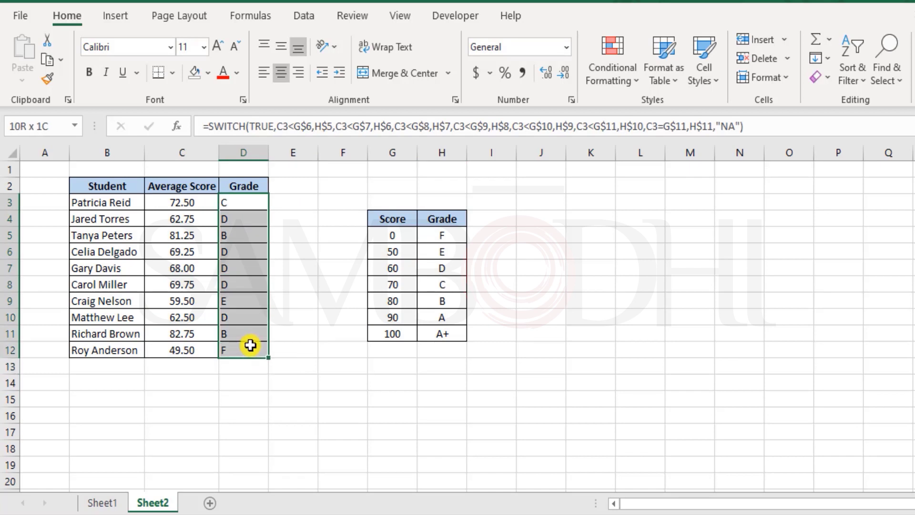
{"action": "left_click", "coordinate": [193, 267]}
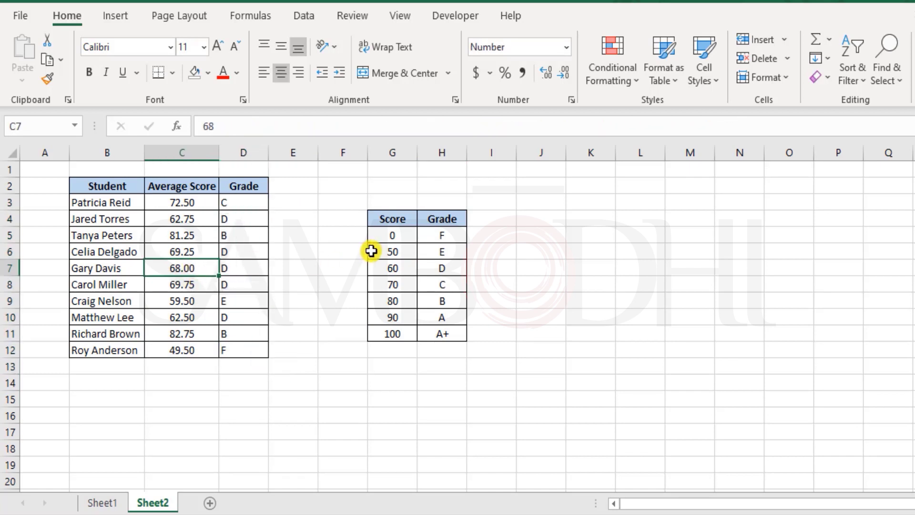
{"action": "type", "text": "100"}
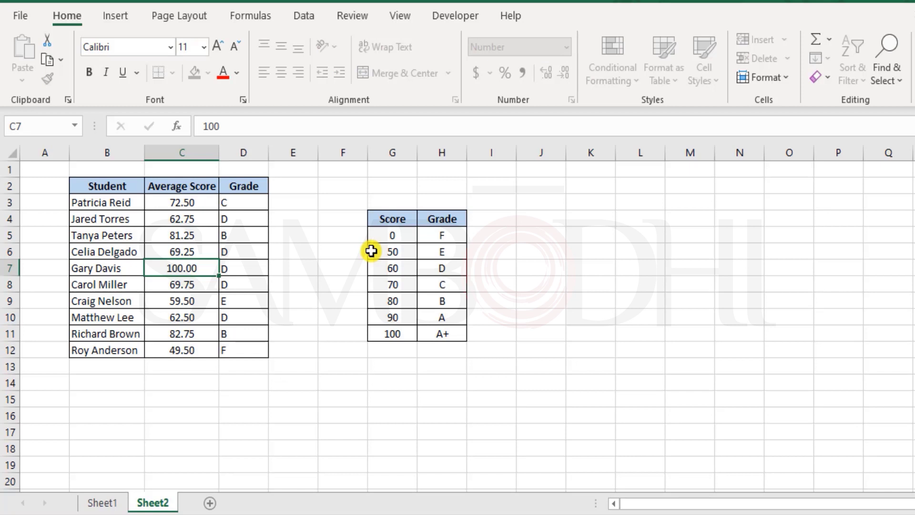
{"action": "key", "text": "Return"}
{"action": "key", "text": "ctrl+z"}
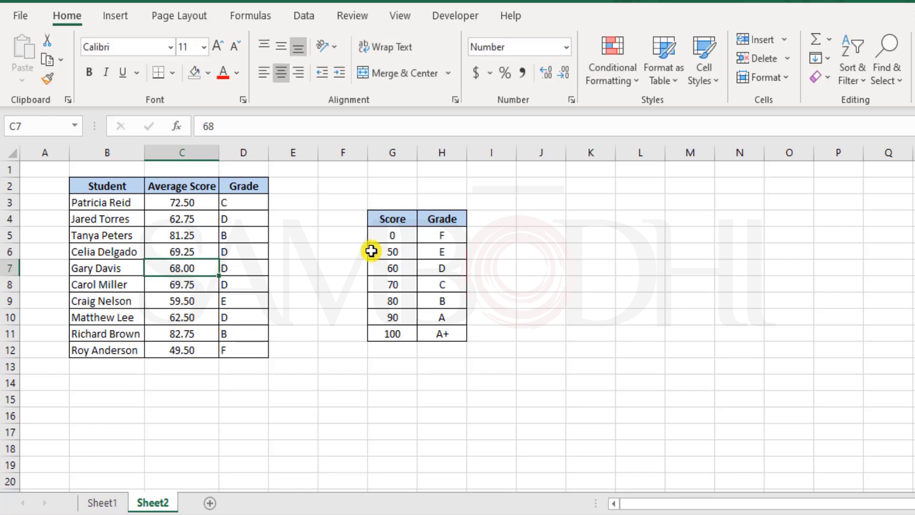
{"action": "type", "text": "95"}
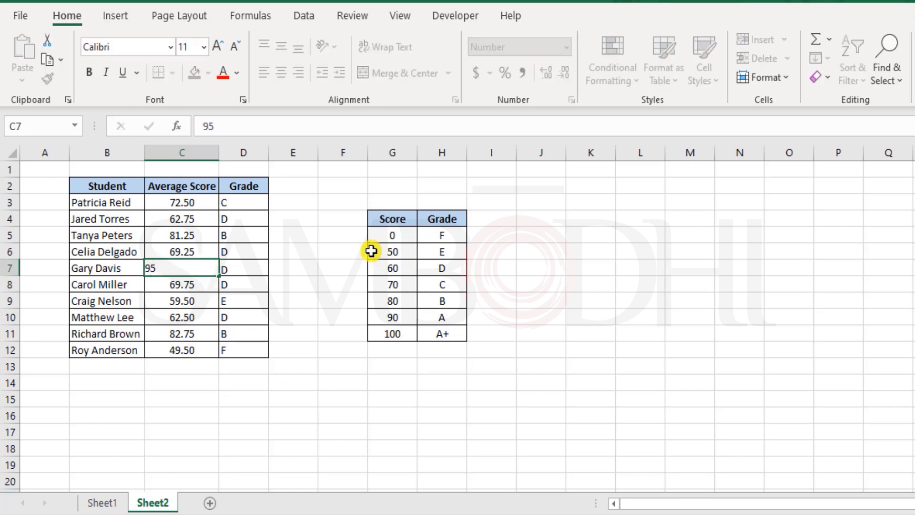
{"action": "key", "text": "Return"}
{"action": "key", "text": "ctrl+z"}
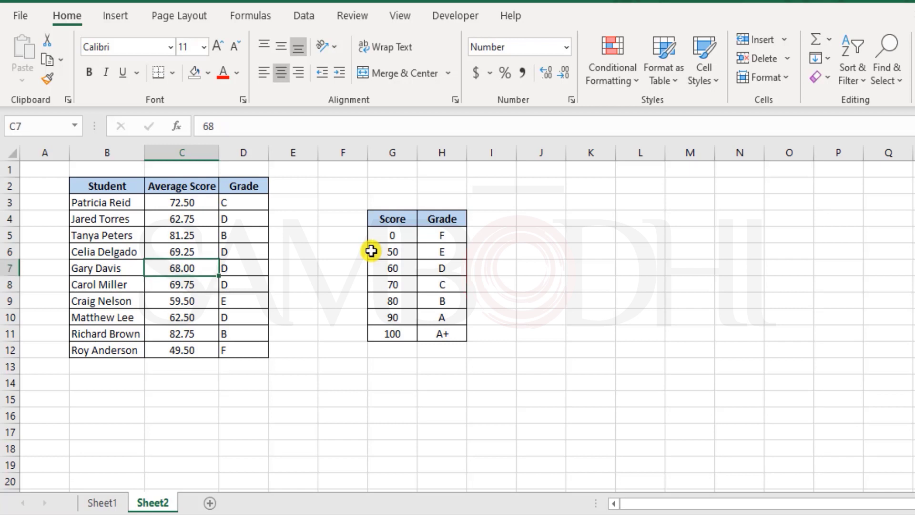
{"action": "key", "text": "Up"}
{"action": "key", "text": "Up"}
{"action": "key", "text": "Up"}
{"action": "key", "text": "Up"}
{"action": "key", "text": "Right"}
{"action": "key", "text": "ctrl+shift+Down"}
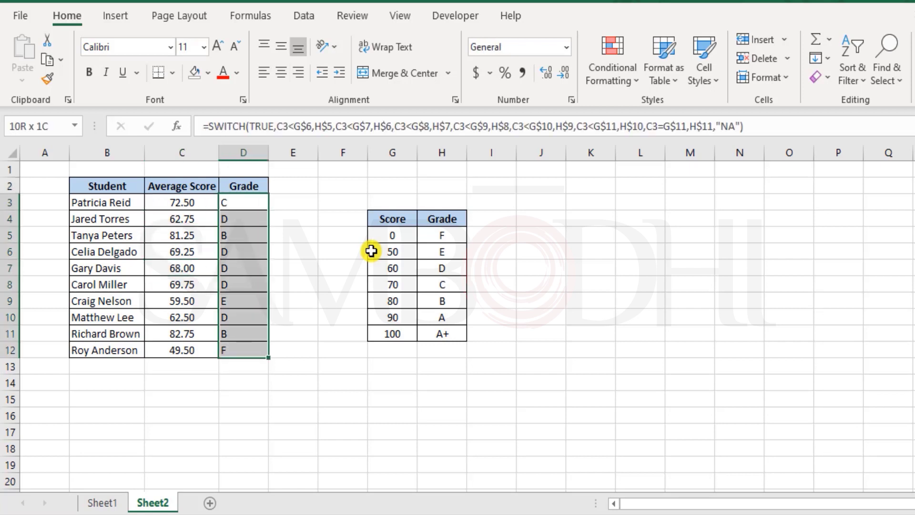
{"action": "double_click", "coordinate": [231, 203]}
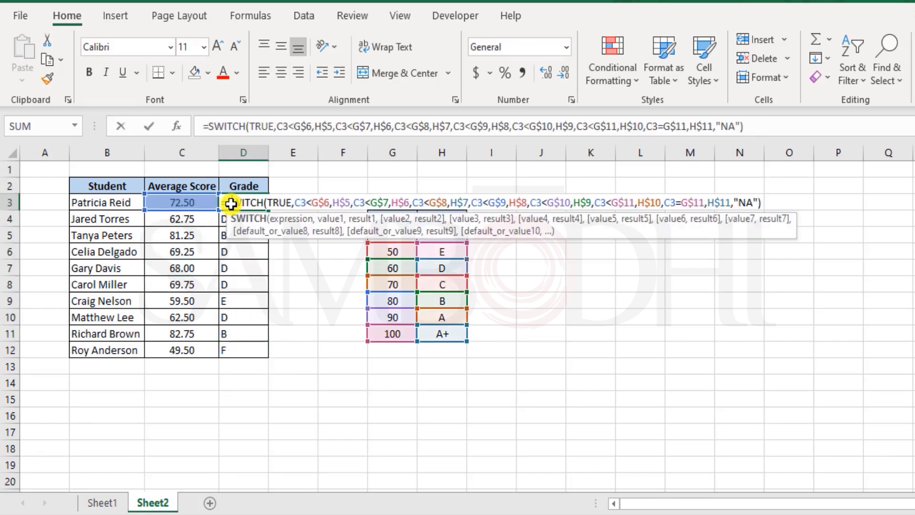
{"action": "double_click", "coordinate": [285, 204]}
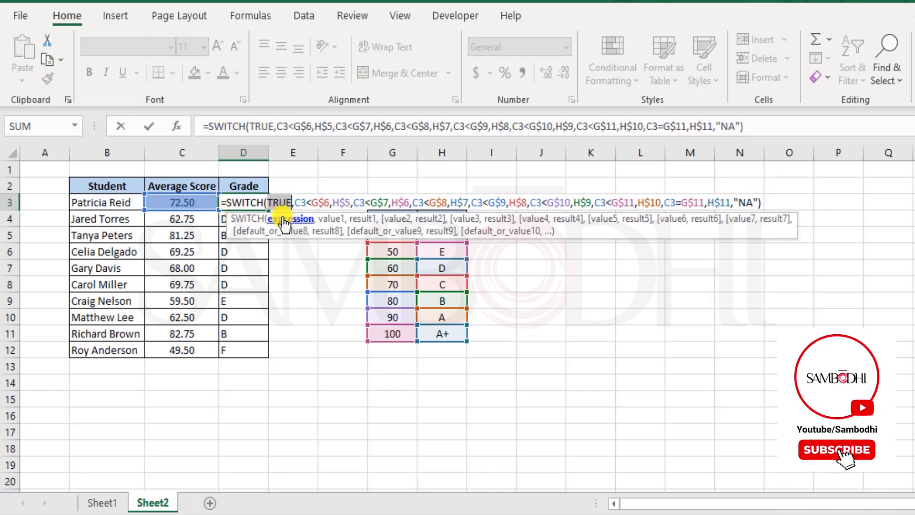
{"action": "left_click", "coordinate": [304, 200]}
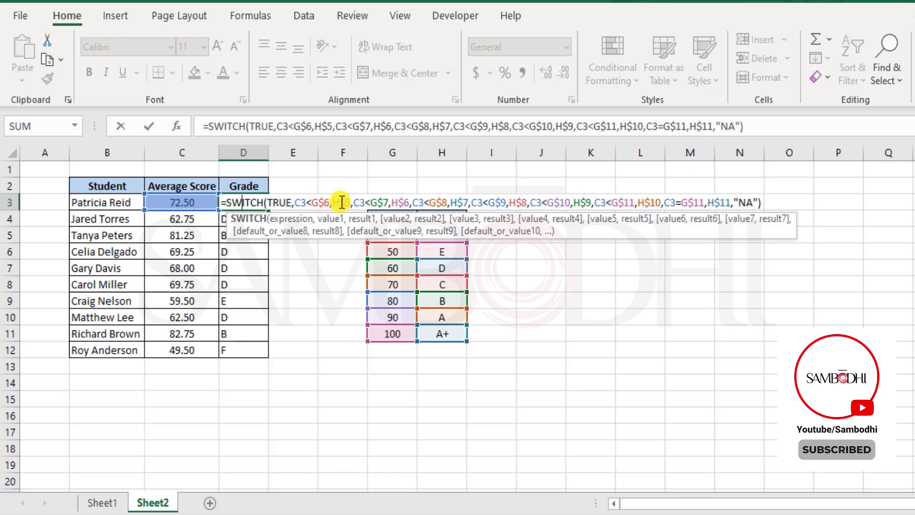
{"action": "left_click", "coordinate": [314, 200]}
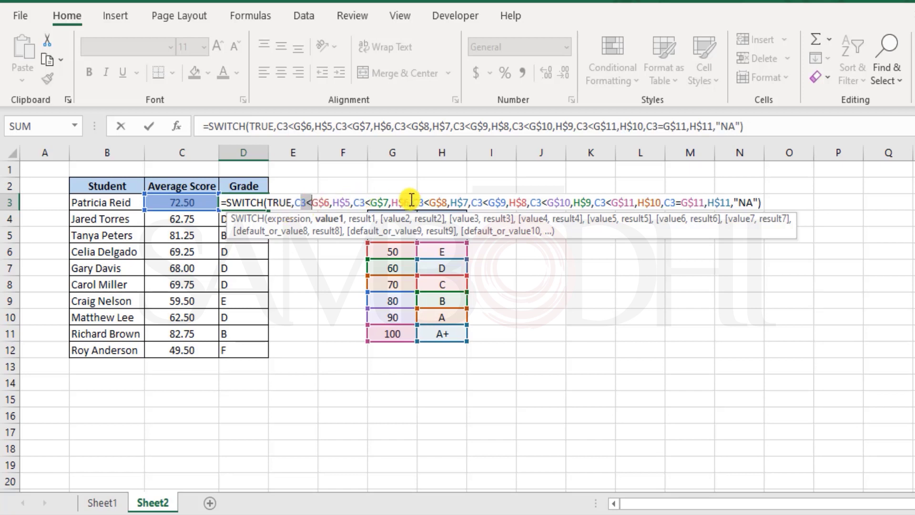
{"action": "key", "text": "Escape"}
{"action": "left_click", "coordinate": [100, 502]}
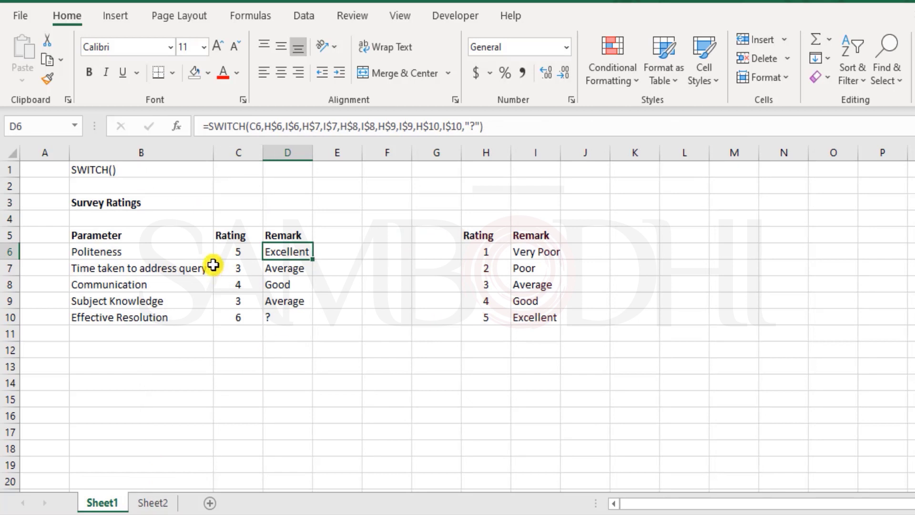
{"action": "left_click", "coordinate": [152, 502]}
{"action": "double_click", "coordinate": [245, 204]}
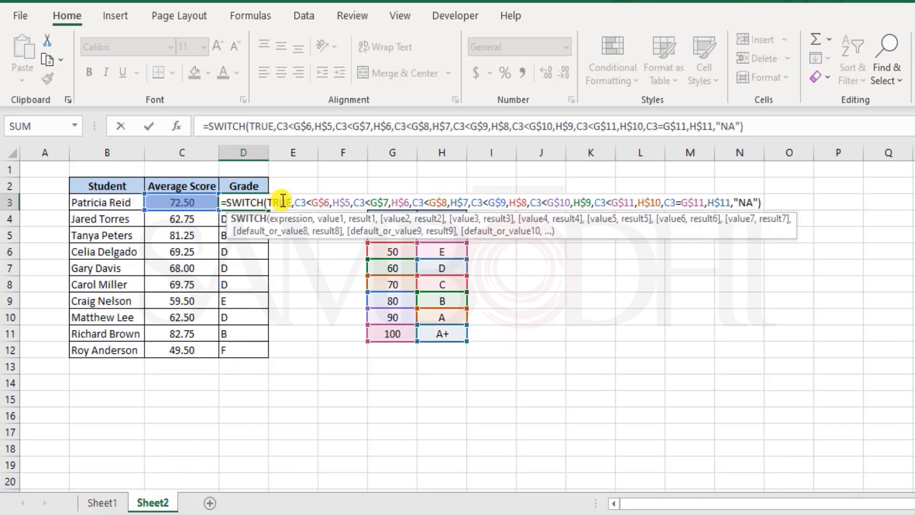
{"action": "left_click", "coordinate": [283, 202]}
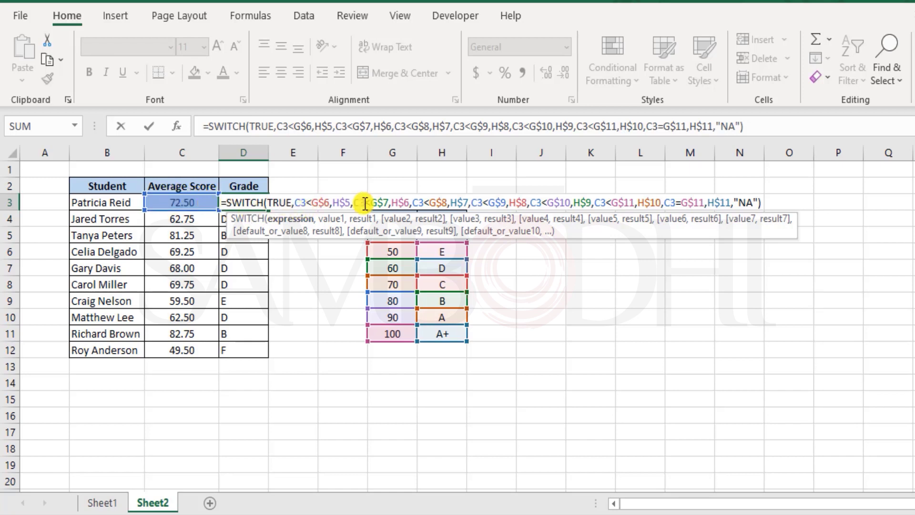
{"action": "left_click_drag", "start_coordinate": [294, 202], "coordinate": [337, 202]}
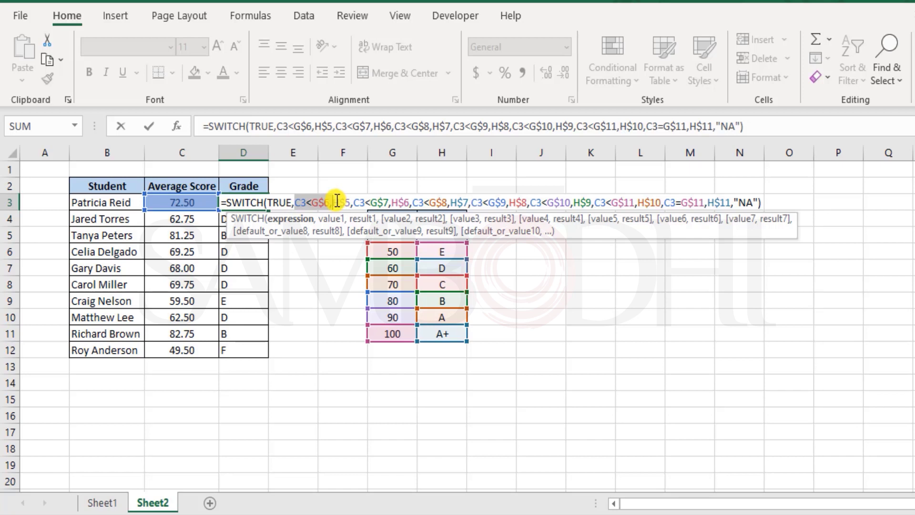
{"action": "left_click", "coordinate": [281, 202]}
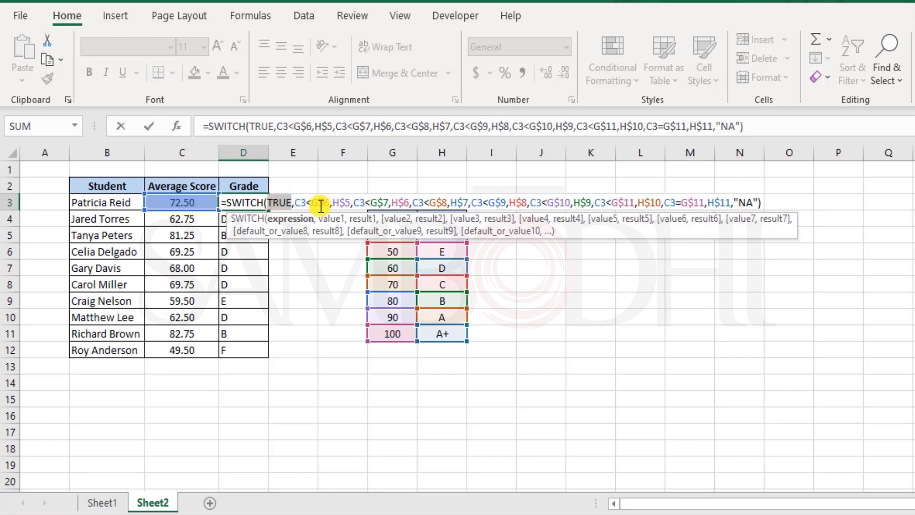
{"action": "left_click_drag", "start_coordinate": [265, 204], "coordinate": [331, 203]}
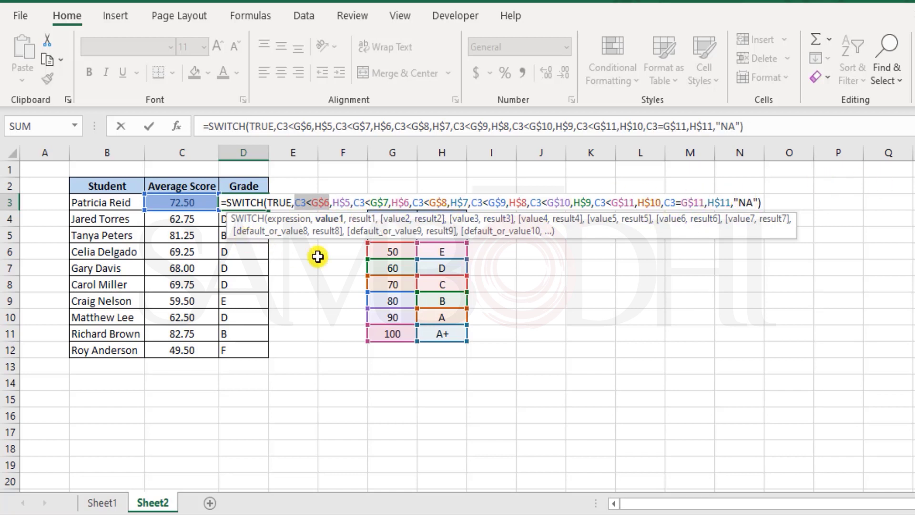
{"action": "key", "text": "Escape"}
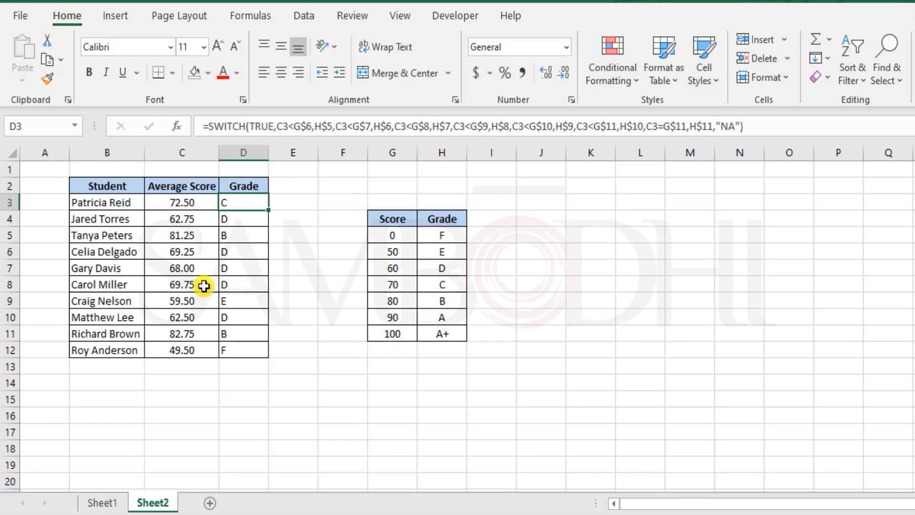
{"action": "left_click", "coordinate": [189, 334]}
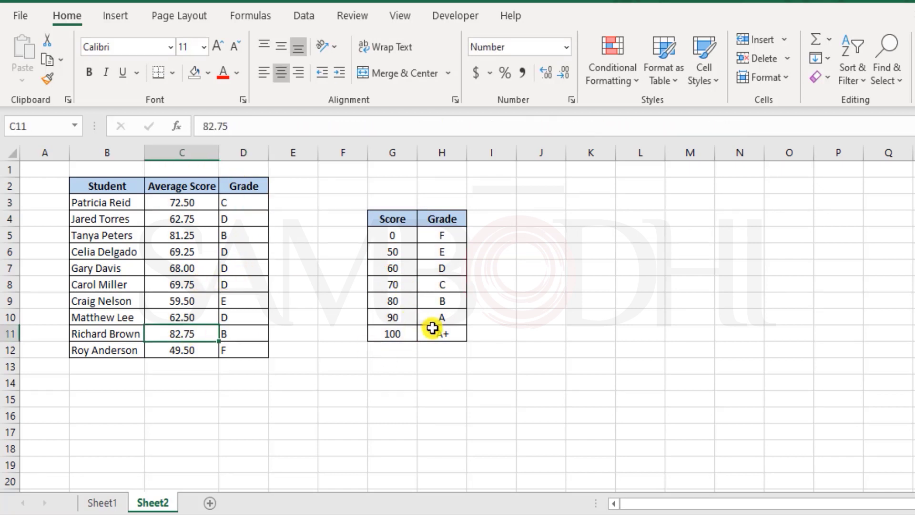
{"action": "type", "text": "101"}
{"action": "key", "text": "Return"}
{"action": "key", "text": "Up"}
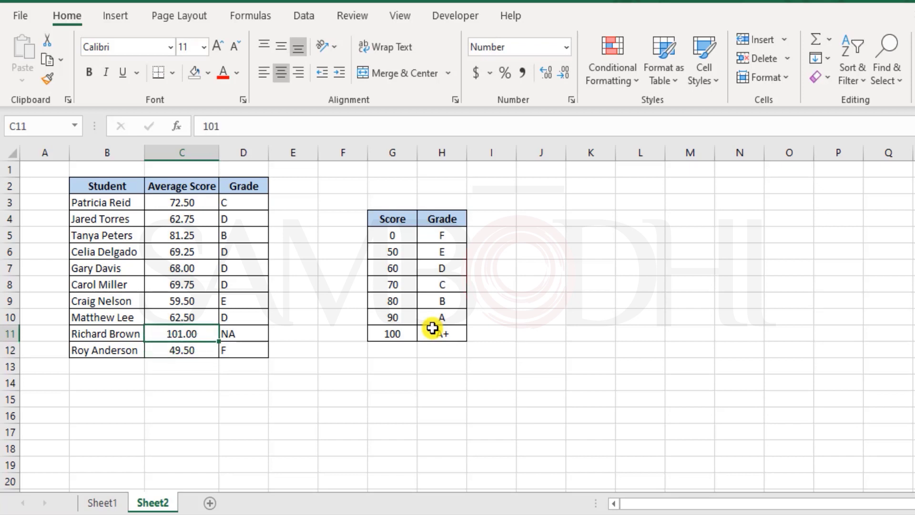
{"action": "key", "text": "Right"}
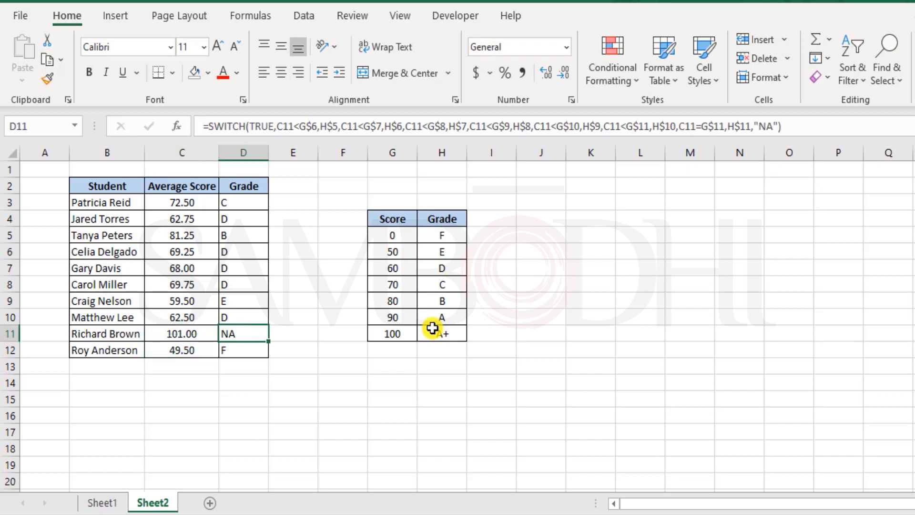
{"action": "key", "text": "ctrl+z"}
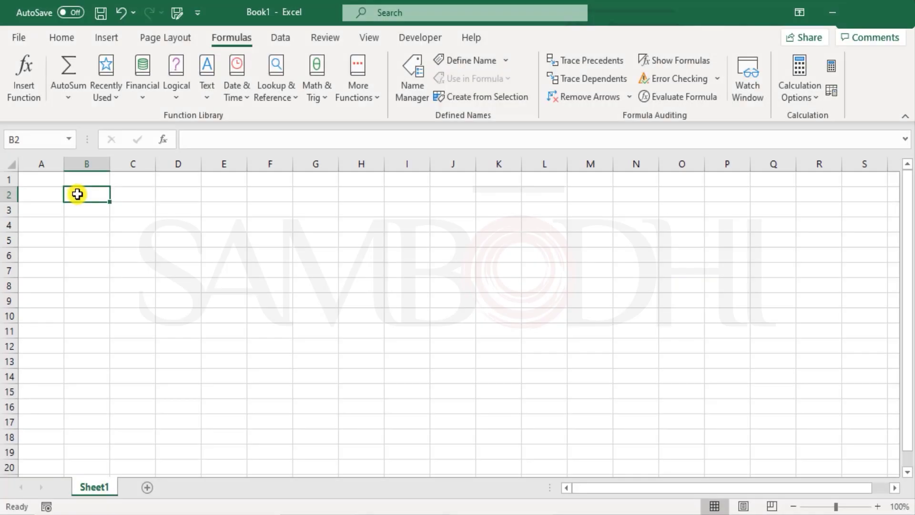
Show the Logical functions list from the Formulas tab's Function Library in Book1
{"action": "left_click", "coordinate": [176, 93]}
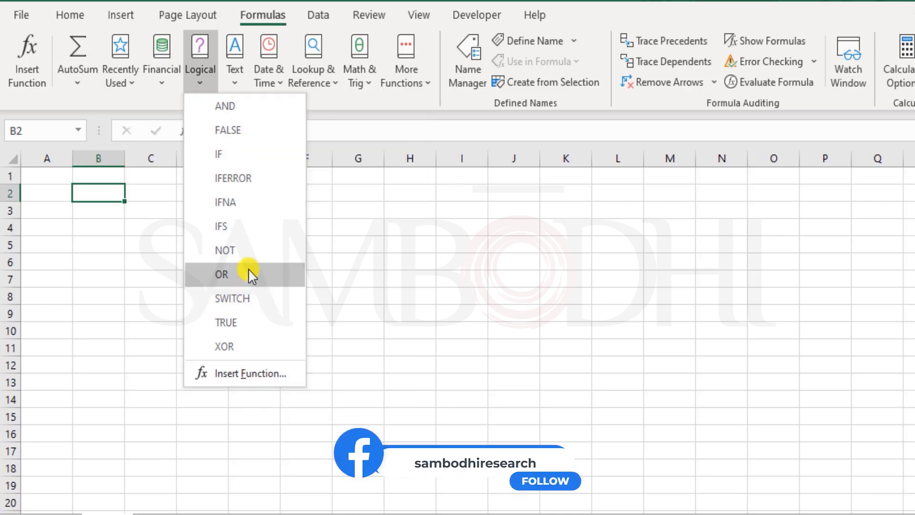
Enter the labels FALSE(), TRUE(), NOT(), IFERROR() and IFNA() in cells B2 to B6
{"action": "left_click", "coordinate": [97, 213]}
{"action": "type", "text": "FALSE()"}
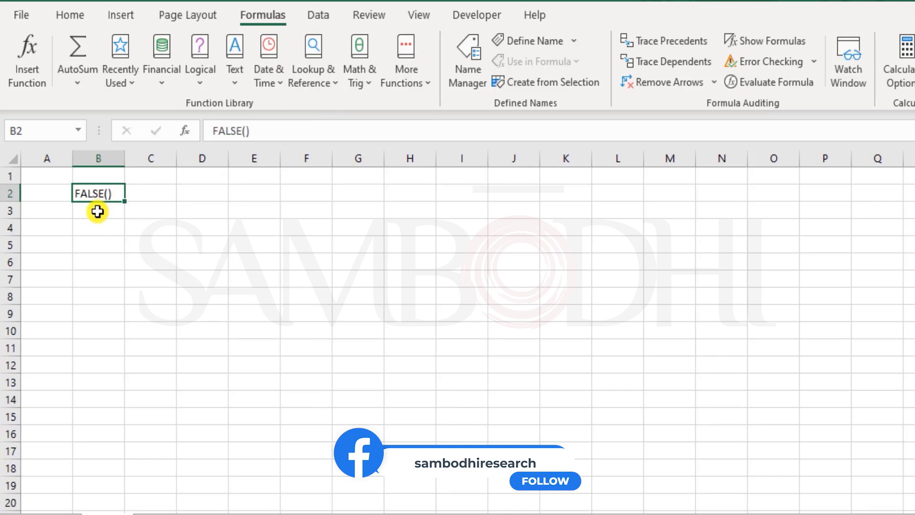
{"action": "key", "text": "Return"}
{"action": "type", "text": "TRUE()"}
{"action": "key", "text": "Return"}
{"action": "type", "text": "NOT()"}
{"action": "key", "text": "Return"}
{"action": "type", "text": "IFERROR()"}
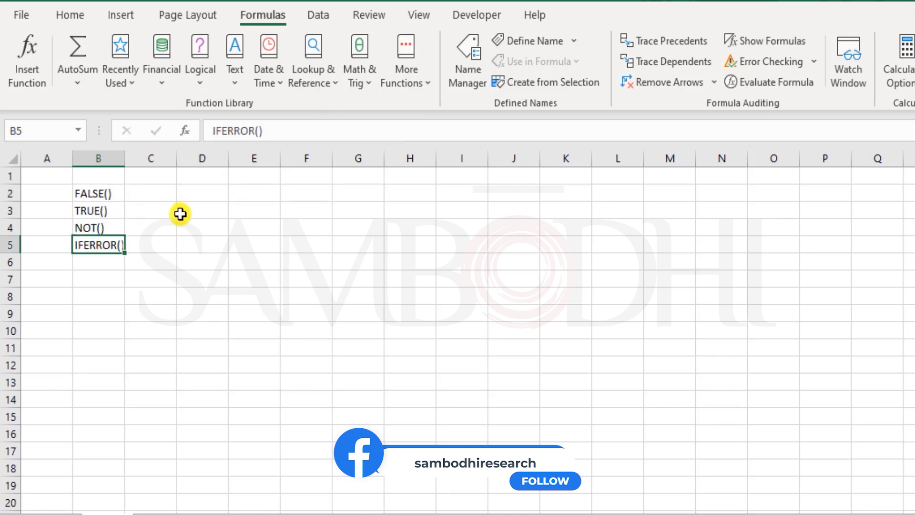
{"action": "key", "text": "Return"}
{"action": "type", "text": "IFNA()"}
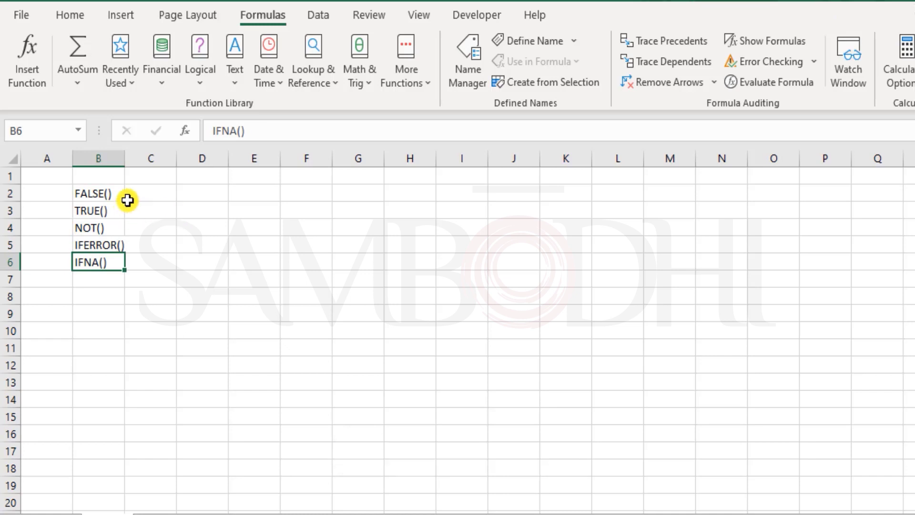
{"action": "left_click", "coordinate": [143, 195]}
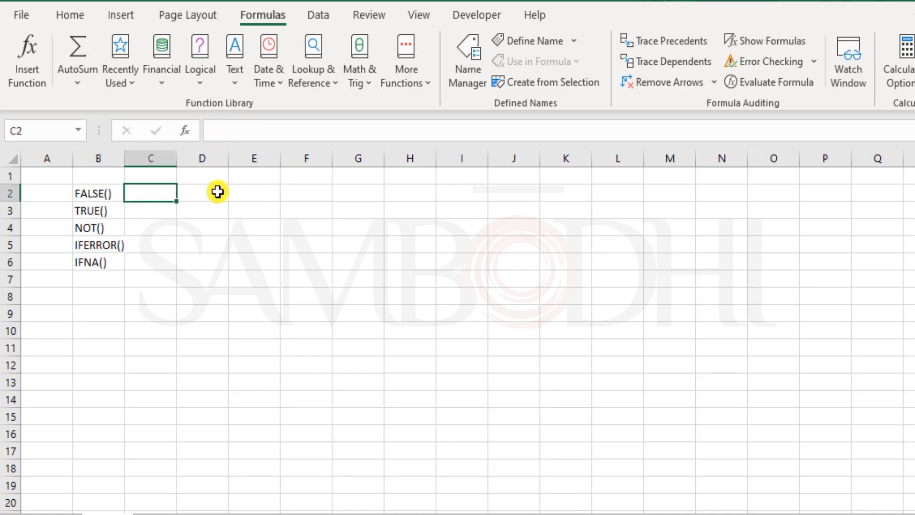
Enter =FALSE() in C2 so it displays FALSE
{"action": "type", "text": "=FLS"}
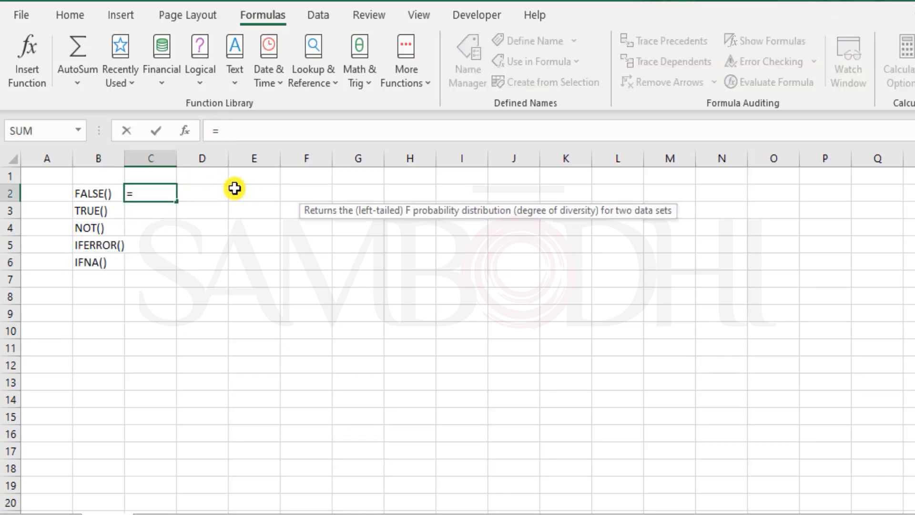
{"action": "key", "text": "BackSpace"}
{"action": "key", "text": "BackSpace"}
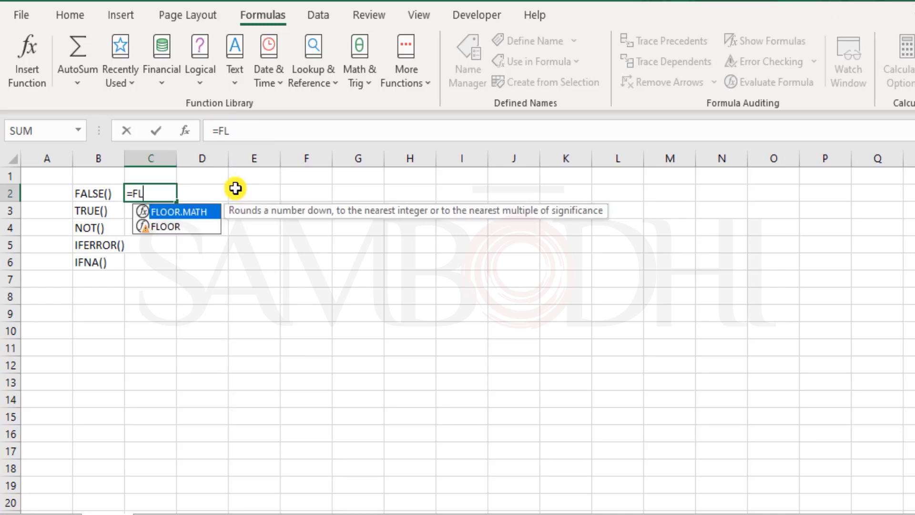
{"action": "type", "text": "ALS"}
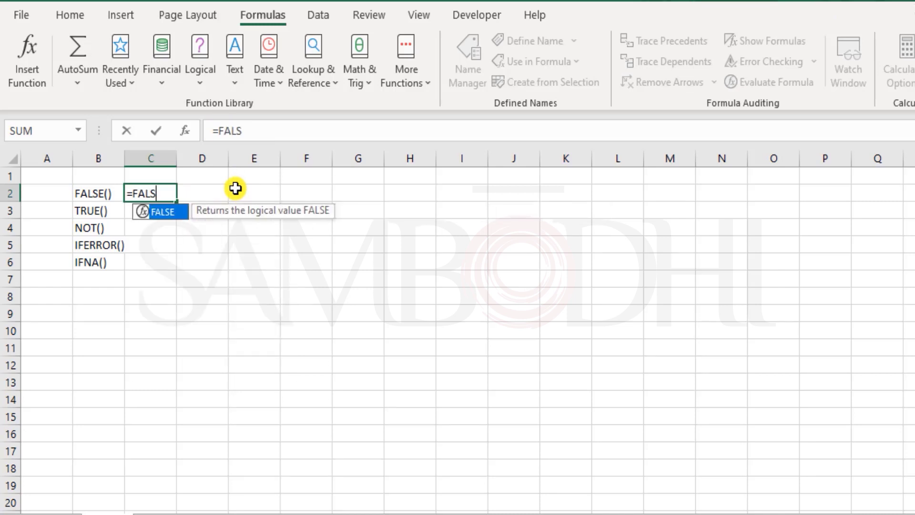
{"action": "type", "text": "E()"}
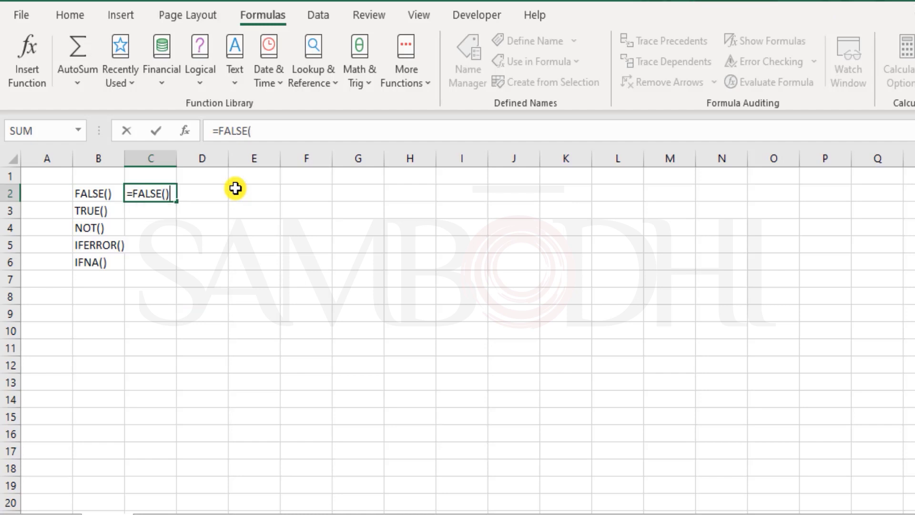
{"action": "key", "text": "Return"}
{"action": "key", "text": "Up"}
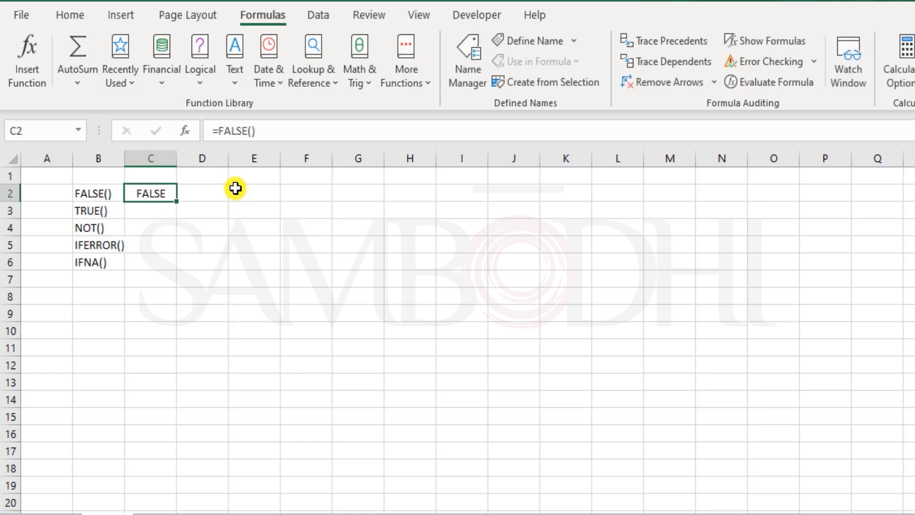
{"action": "key", "text": "Down"}
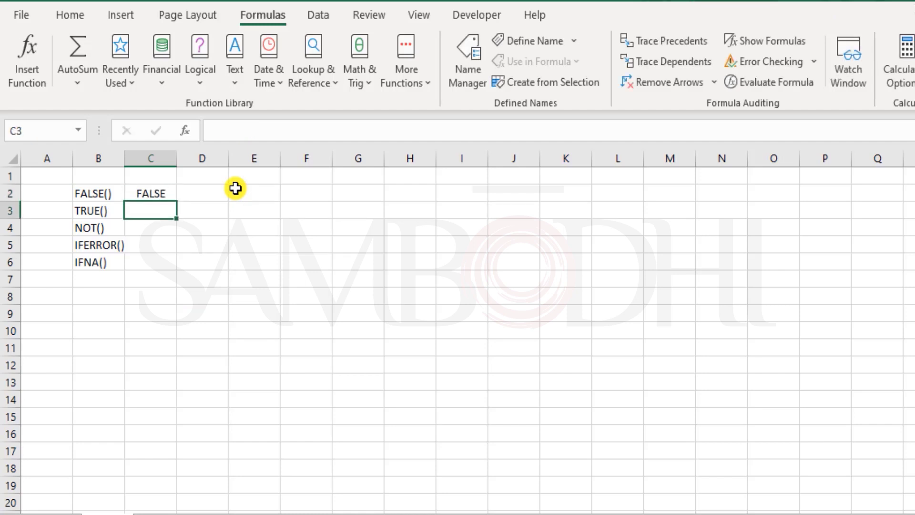
Enter =TRUE() in C3 so it displays TRUE, and review both results
{"action": "type", "text": "=treu"}
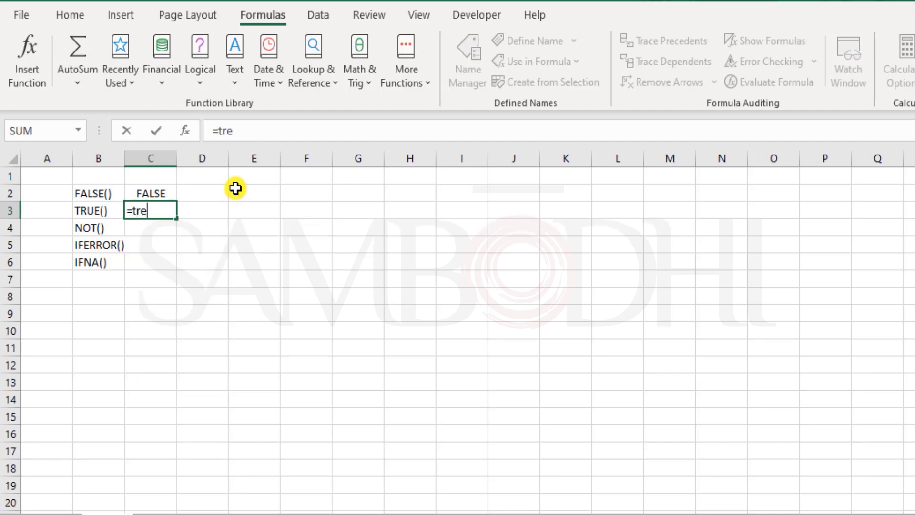
{"action": "key", "text": "BackSpace"}
{"action": "key", "text": "BackSpace"}
{"action": "key", "text": "BackSpace"}
{"action": "type", "text": "ue"}
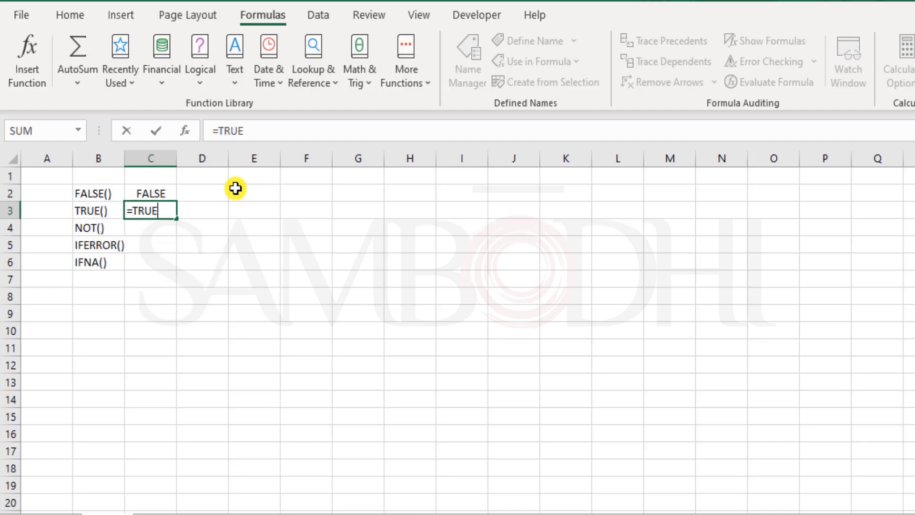
{"action": "type", "text": "()"}
{"action": "key", "text": "Return"}
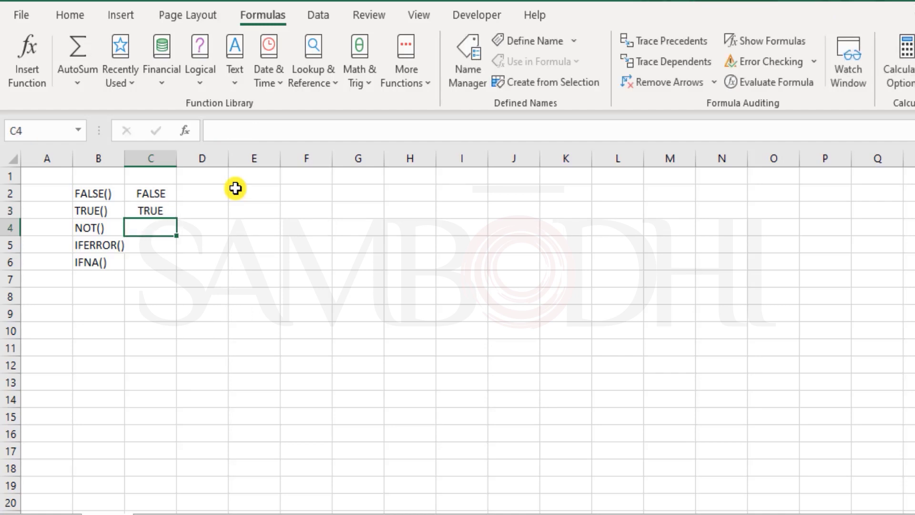
{"action": "key", "text": "Up"}
{"action": "key", "text": "Up"}
{"action": "key", "text": "Right"}
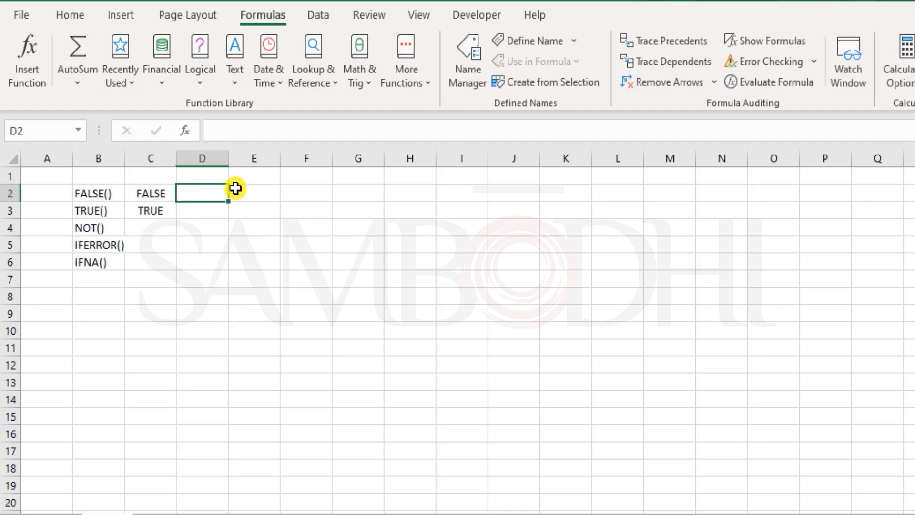
{"action": "key", "text": "Left"}
{"action": "key", "text": "shift+Down"}
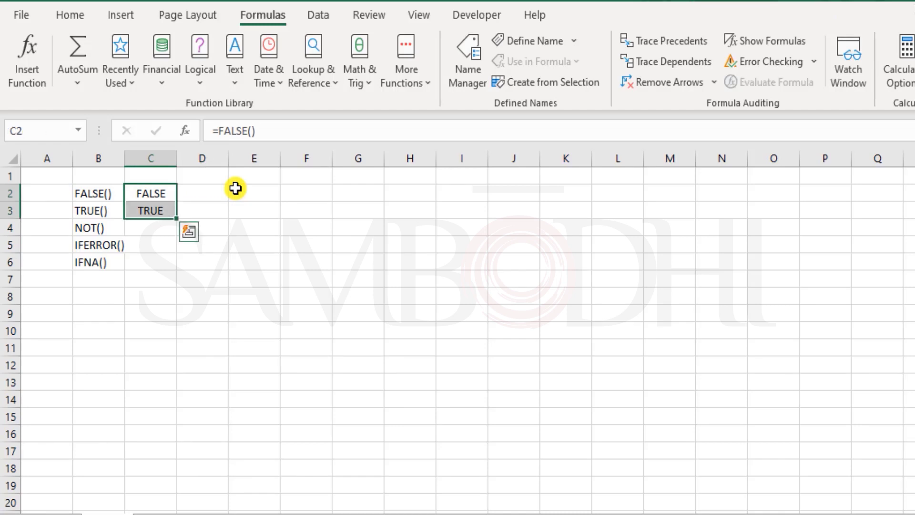
{"action": "key", "text": "Down"}
{"action": "key", "text": "Down"}
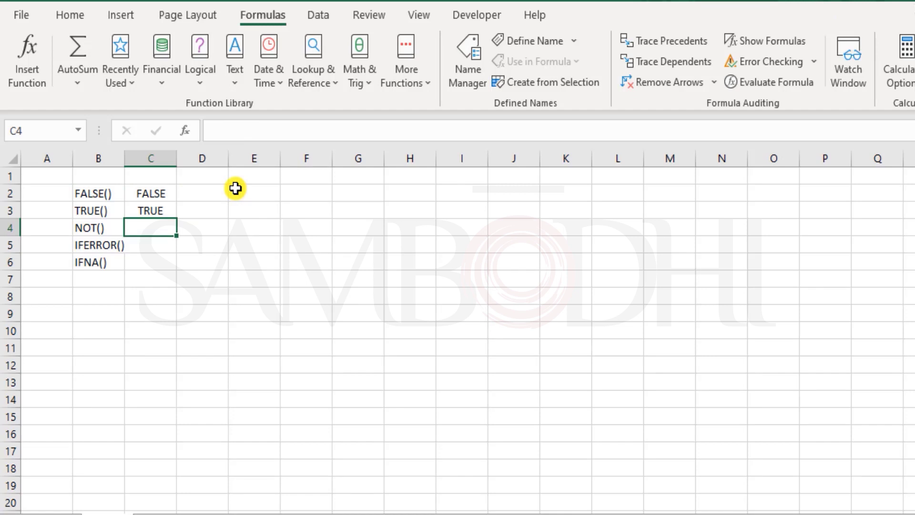
{"action": "key", "text": "Right"}
{"action": "key", "text": "Right"}
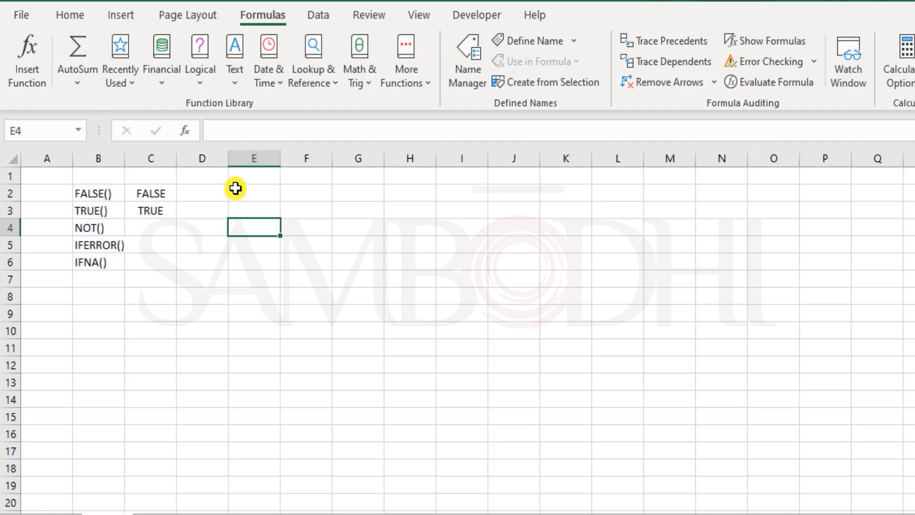
Label x and y in E4:E5 and give them values 5 and 8 in F4:F5
{"action": "type", "text": "x"}
{"action": "key", "text": "Return"}
{"action": "type", "text": "y"}
{"action": "key", "text": "Up"}
{"action": "key", "text": "Right"}
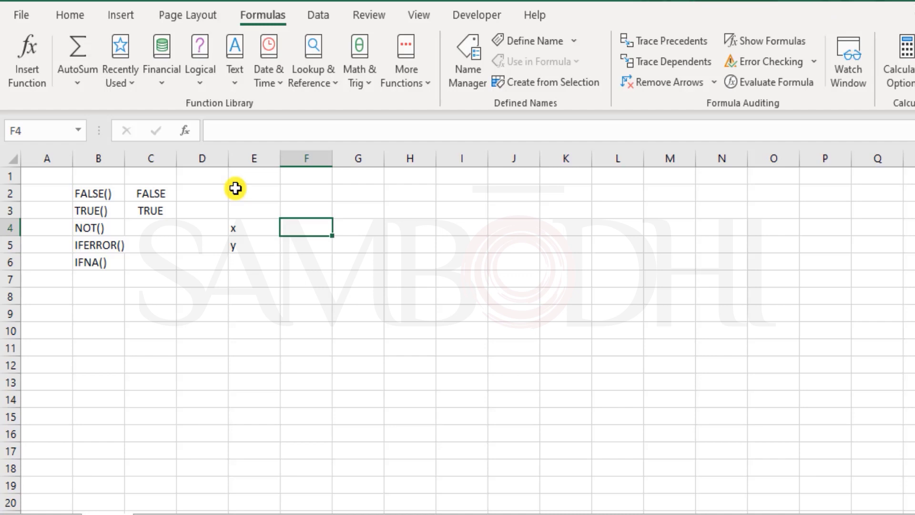
{"action": "type", "text": "5"}
{"action": "key", "text": "Return"}
{"action": "type", "text": "8"}
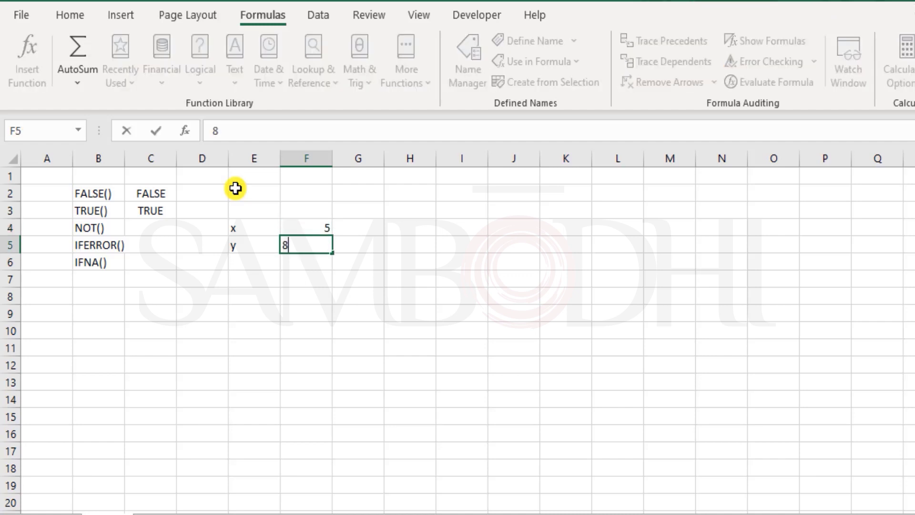
{"action": "key", "text": "Return"}
{"action": "key", "text": "Return"}
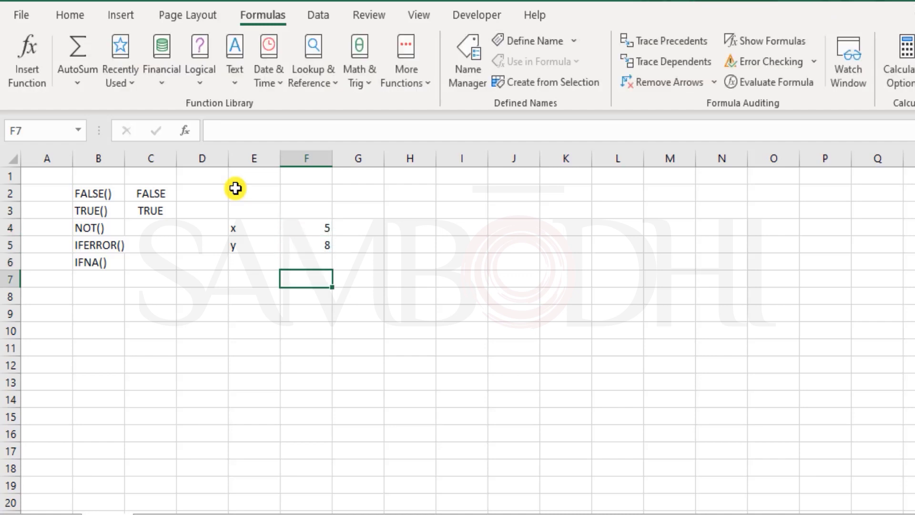
Label F7 'x>y' and enter =F4>8 in G7, which returns FALSE
{"action": "type", "text": "x>y"}
{"action": "key", "text": "Tab"}
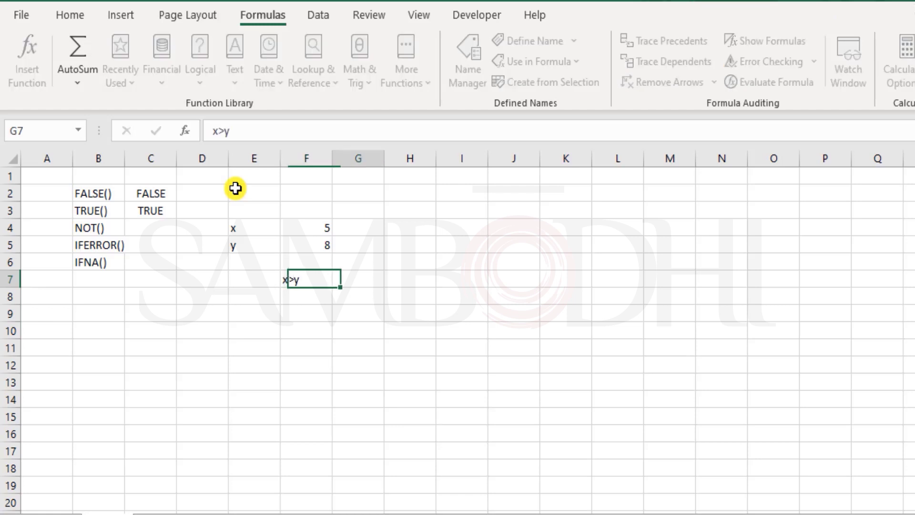
{"action": "type", "text": "="}
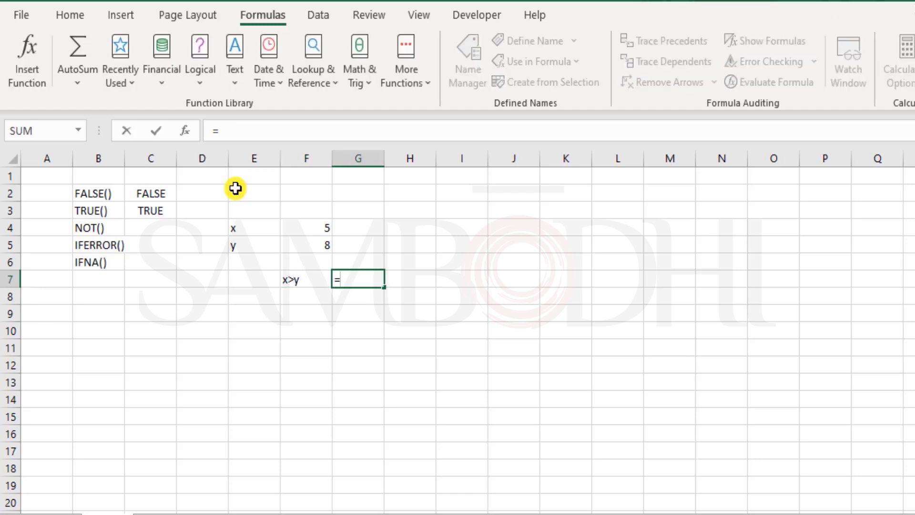
{"action": "left_click", "coordinate": [311, 228]}
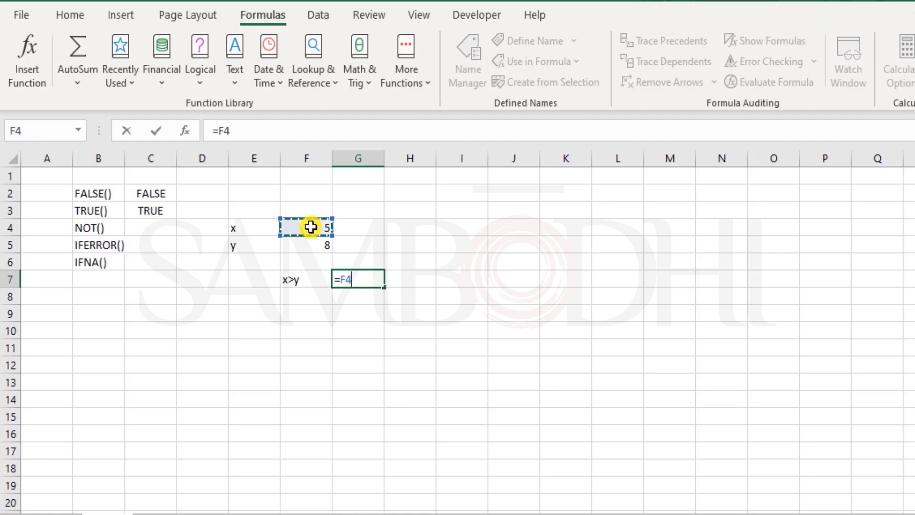
{"action": "type", "text": ">8"}
{"action": "key", "text": "Return"}
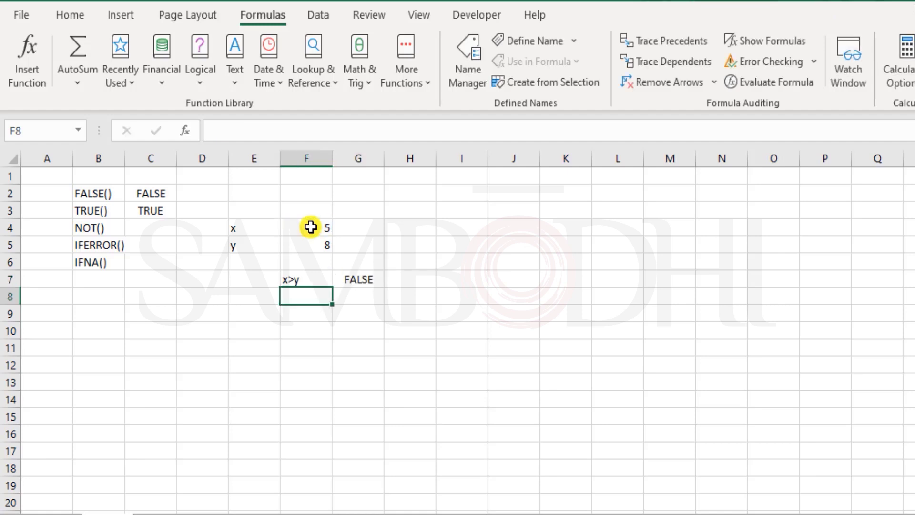
{"action": "key", "text": "Up"}
{"action": "key", "text": "Right"}
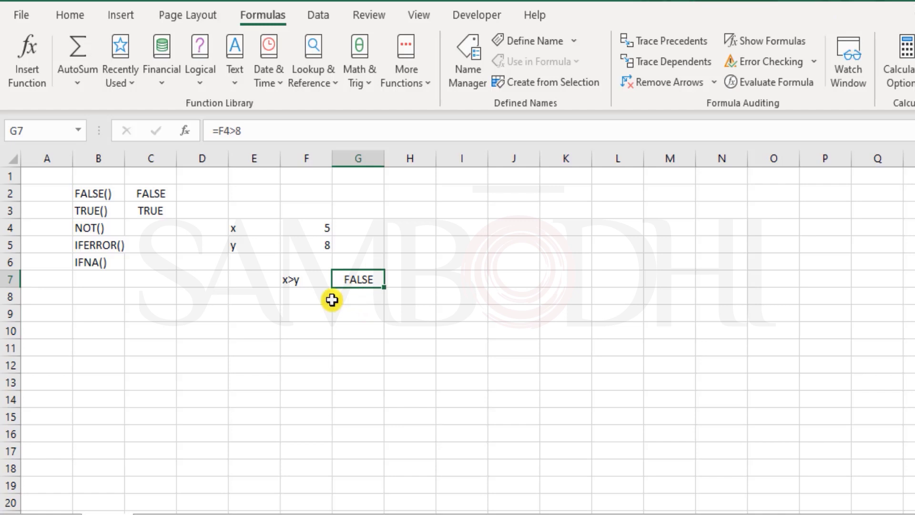
Enter =NOT(F4>F5) in G9, inverting the FALSE x>y comparison to return TRUE
{"action": "left_click", "coordinate": [347, 313]}
{"action": "key", "text": "F2"}
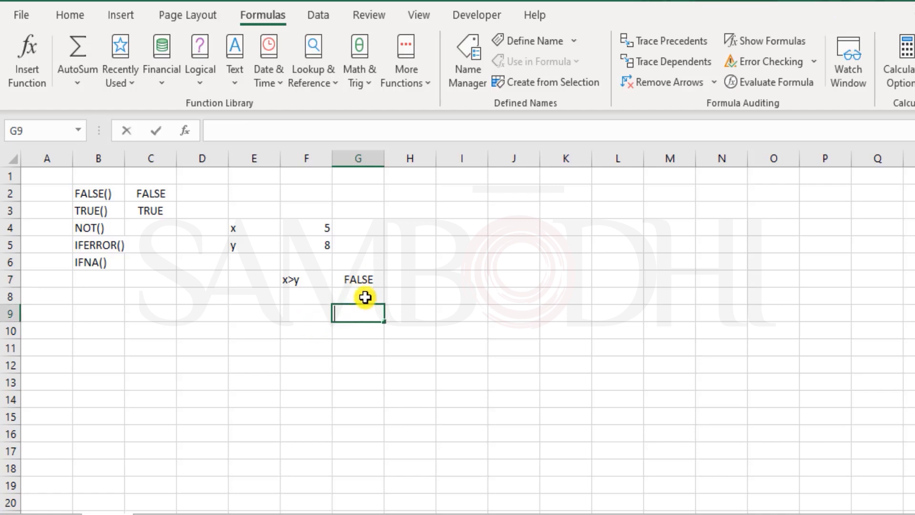
{"action": "type", "text": "=not"}
{"action": "key", "text": "Tab"}
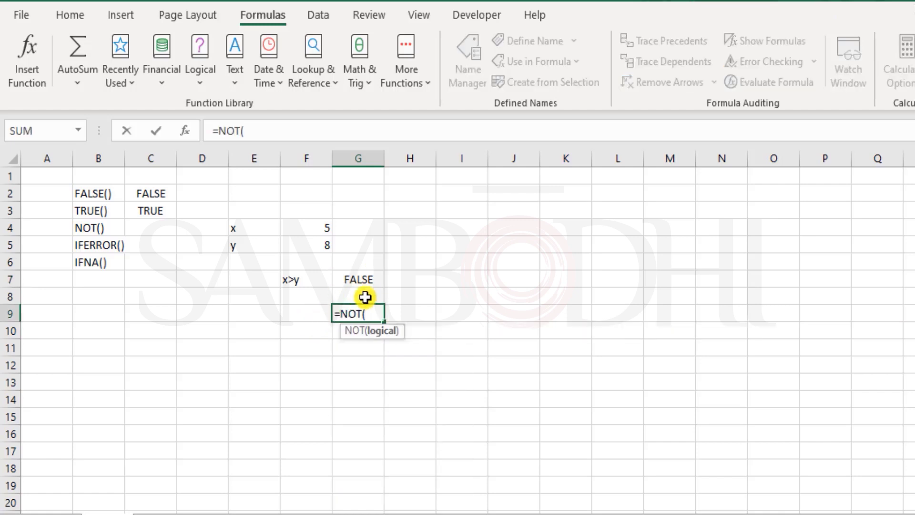
{"action": "key", "text": "Up"}
{"action": "key", "text": "Up"}
{"action": "key", "text": "Up"}
{"action": "key", "text": "Up"}
{"action": "key", "text": "Up"}
{"action": "key", "text": "Left"}
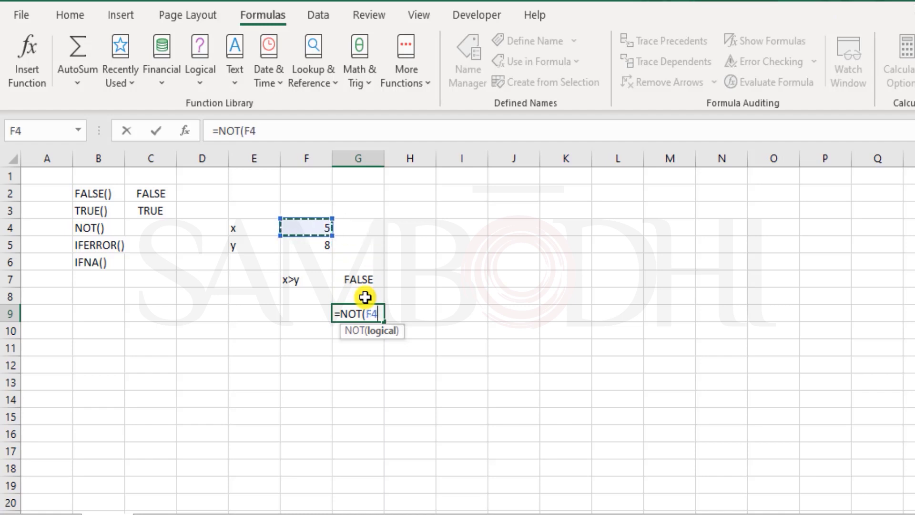
{"action": "type", "text": ">"}
{"action": "key", "text": "Up"}
{"action": "key", "text": "Up"}
{"action": "key", "text": "Up"}
{"action": "key", "text": "Up"}
{"action": "key", "text": "Left"}
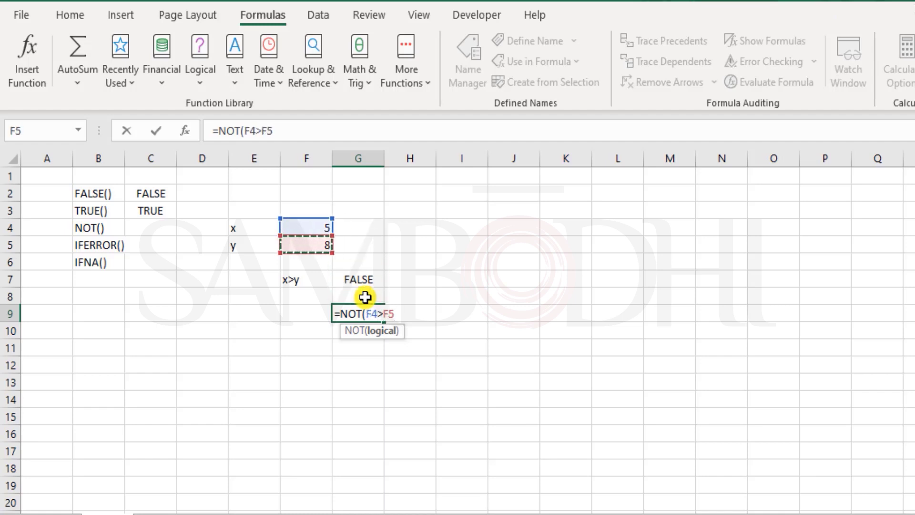
{"action": "type", "text": ")"}
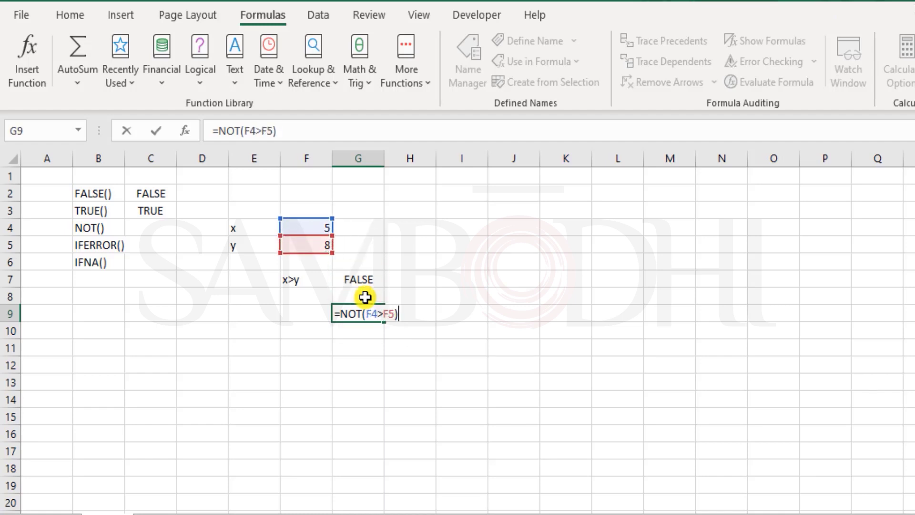
{"action": "key", "text": "Return"}
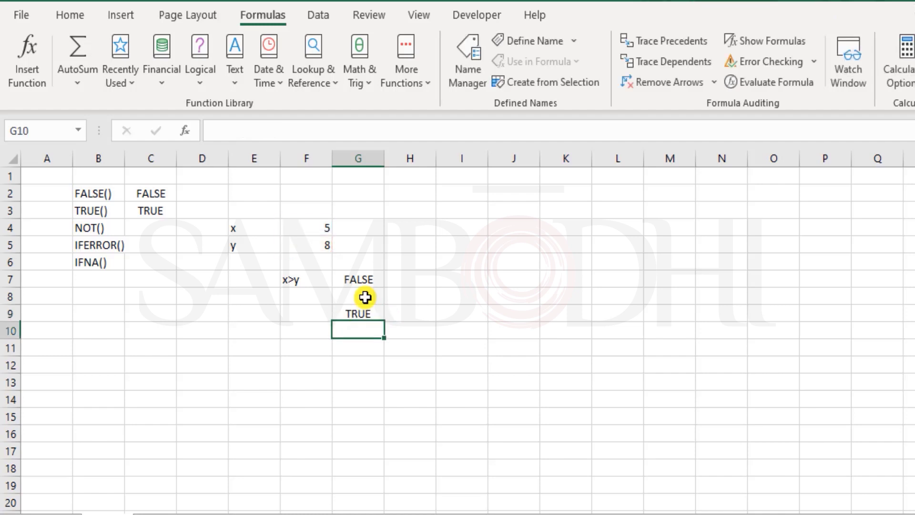
{"action": "key", "text": "Up"}
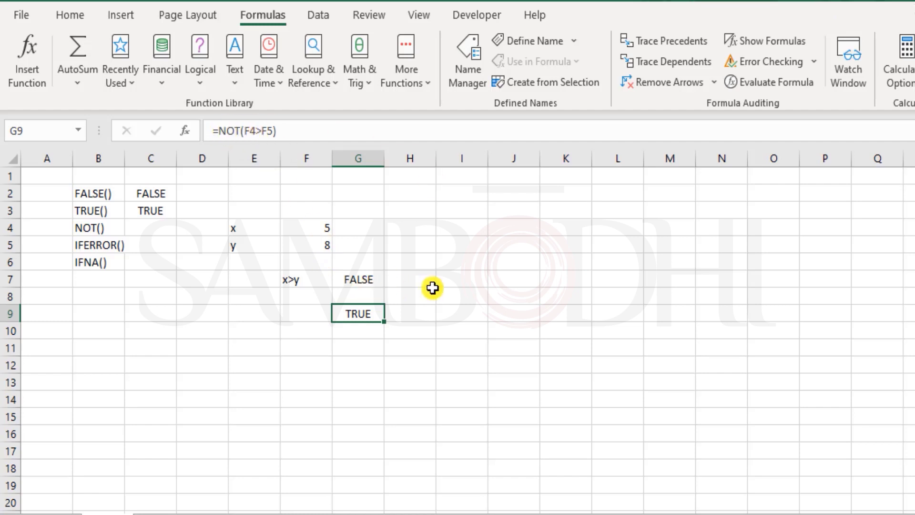
Enter =NOT(FALSE) in I8 and =NOT(TRUE) in I10, returning TRUE and FALSE
{"action": "left_click", "coordinate": [463, 294]}
{"action": "type", "text": "=NOT("}
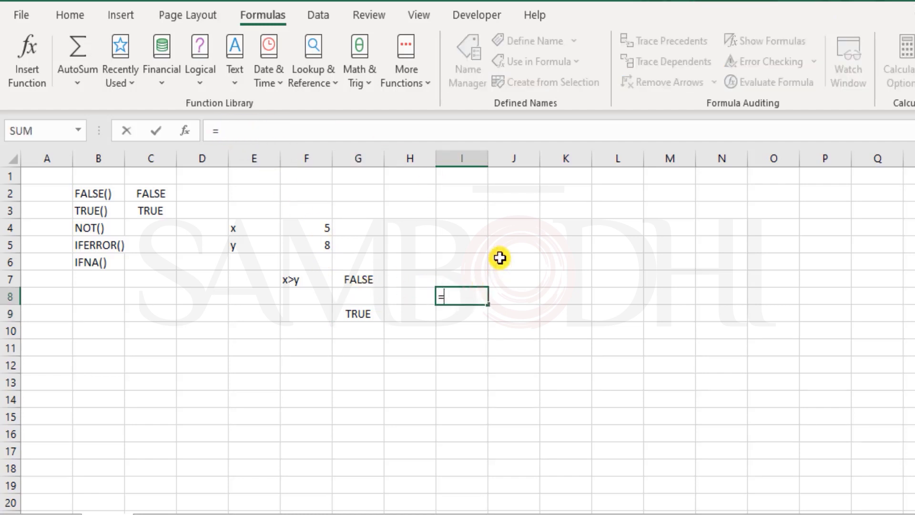
{"action": "type", "text": "TRU"}
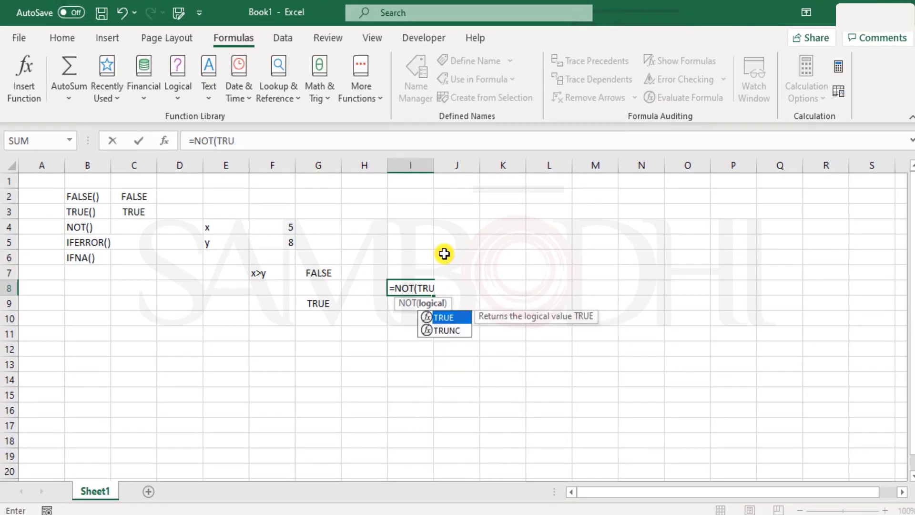
{"action": "key", "text": "BackSpace"}
{"action": "key", "text": "BackSpace"}
{"action": "key", "text": "BackSpace"}
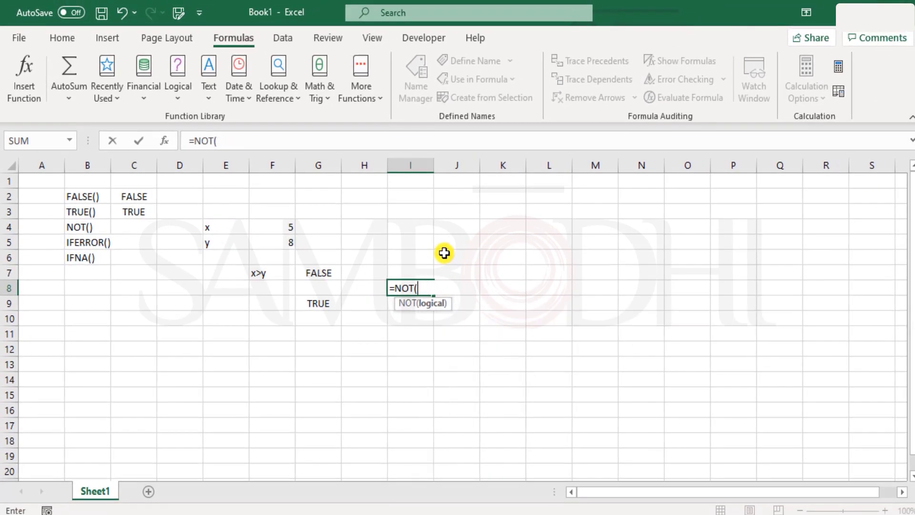
{"action": "type", "text": "FALSE)"}
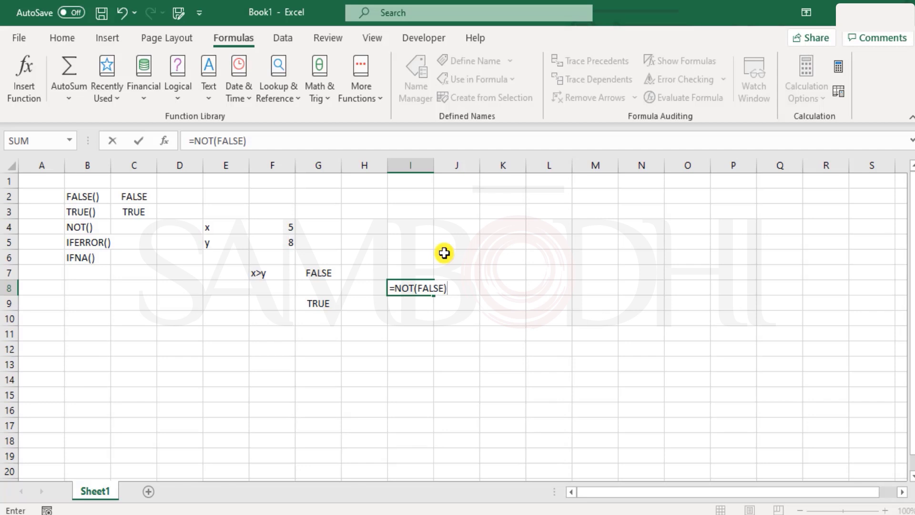
{"action": "key", "text": "Return"}
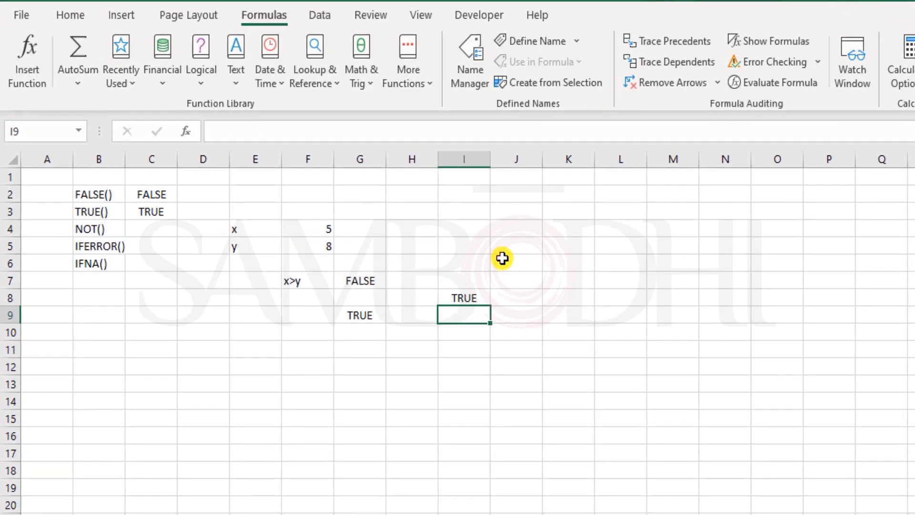
{"action": "key", "text": "Down"}
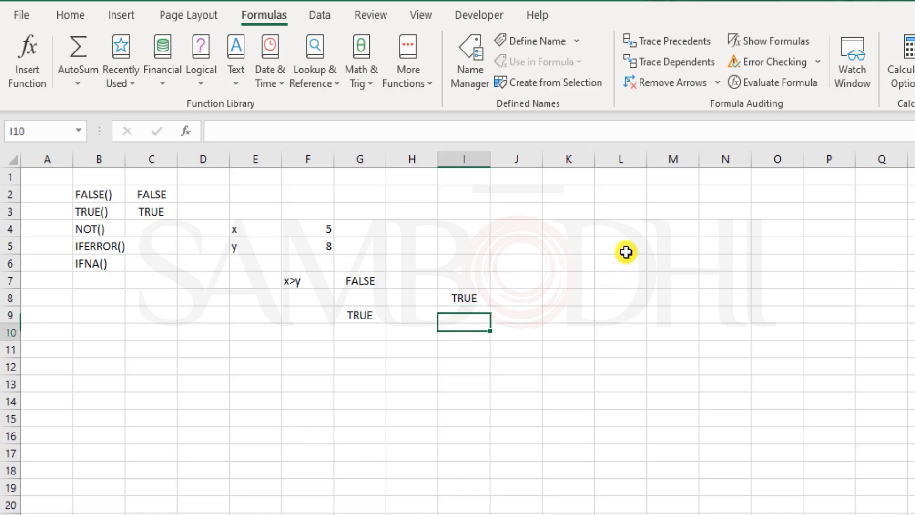
{"action": "type", "text": "=NOT(TRU"}
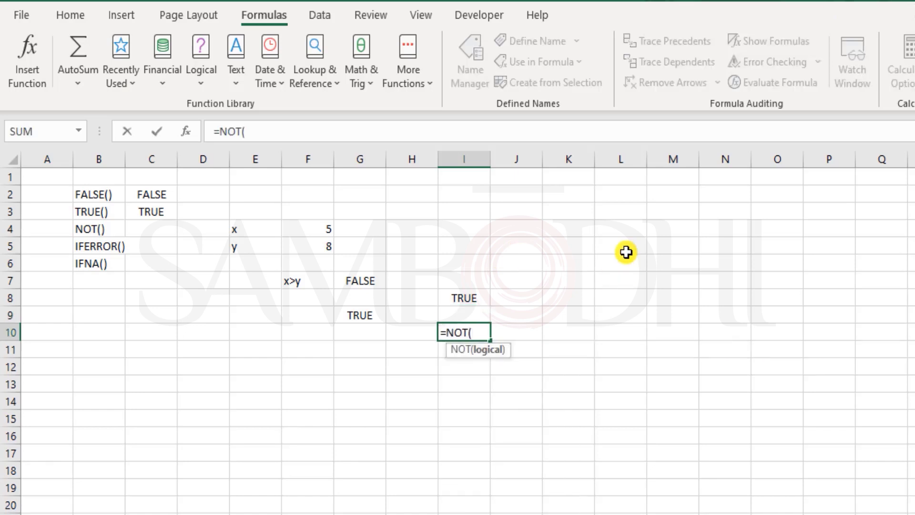
{"action": "type", "text": "E)"}
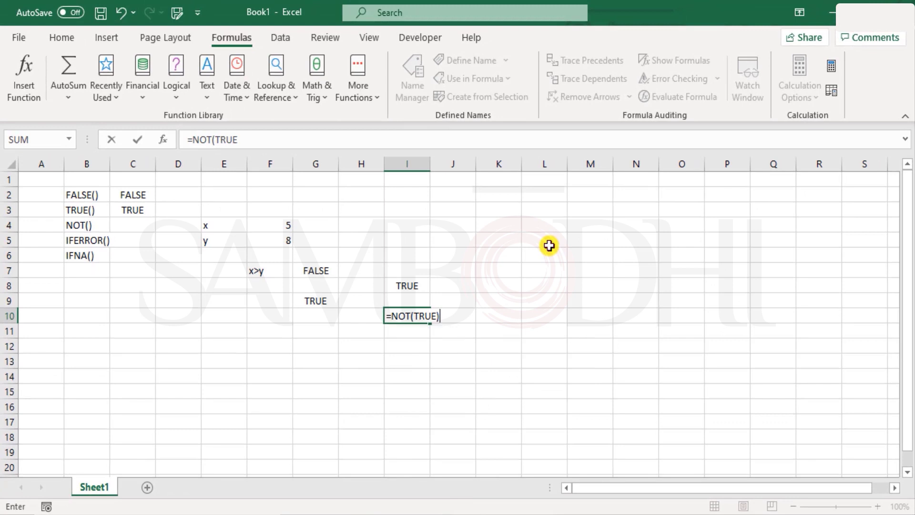
{"action": "key", "text": "Return"}
Clear the I8:I10 examples and G9's TRUE result, then select G7's comparison
{"action": "key", "text": "Up"}
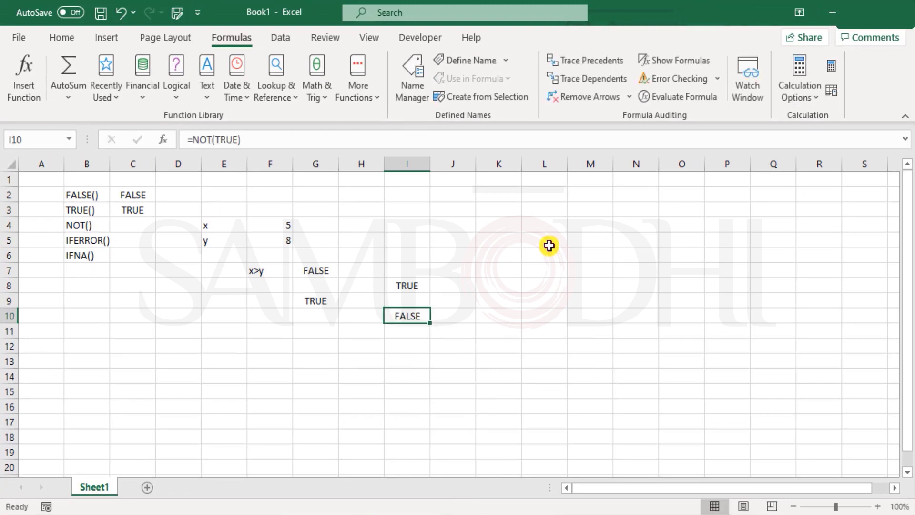
{"action": "key", "text": "shift+Up"}
{"action": "key", "text": "shift+Up"}
{"action": "key", "text": "Delete"}
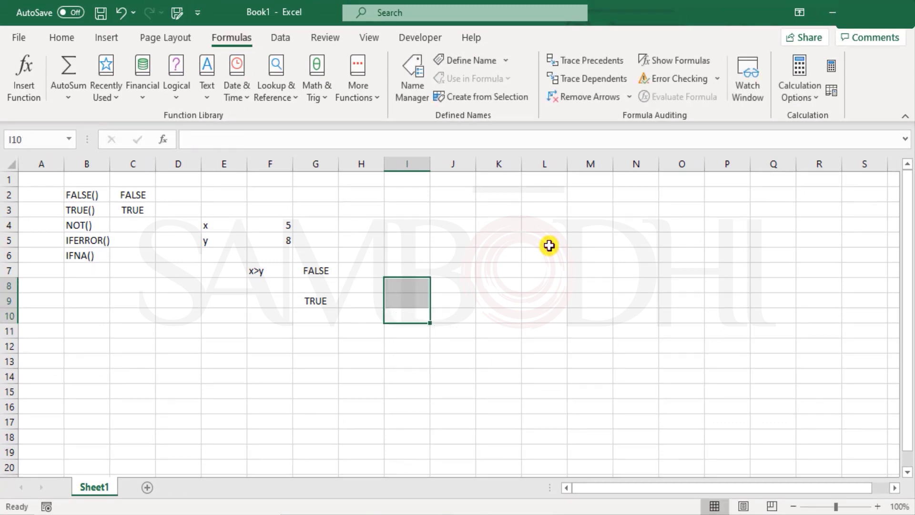
{"action": "key", "text": "Left"}
{"action": "key", "text": "Up"}
{"action": "key", "text": "Left"}
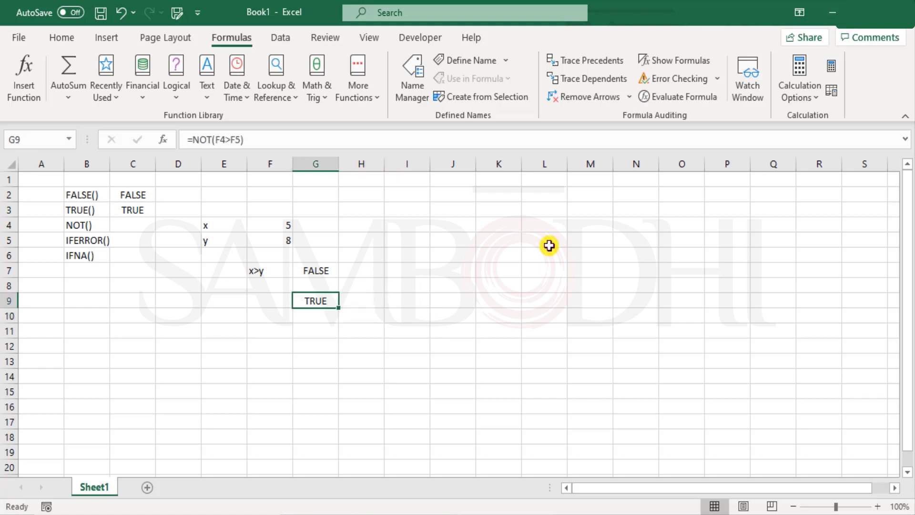
{"action": "key", "text": "Delete"}
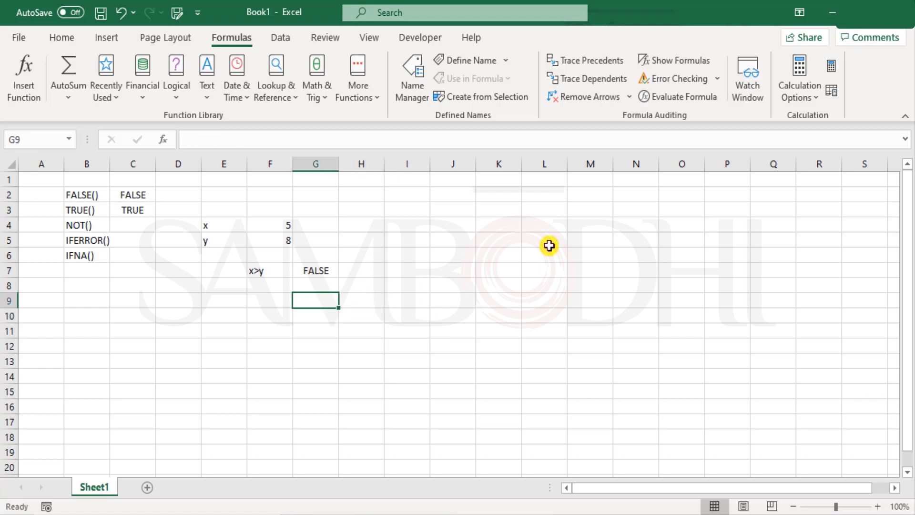
{"action": "key", "text": "Up"}
{"action": "key", "text": "Up"}
{"action": "key", "text": "Left"}
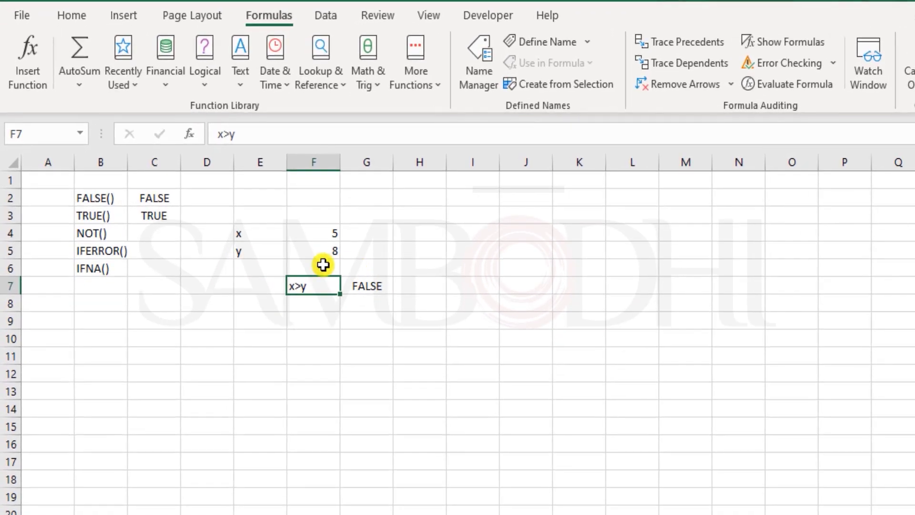
{"action": "left_click", "coordinate": [381, 286]}
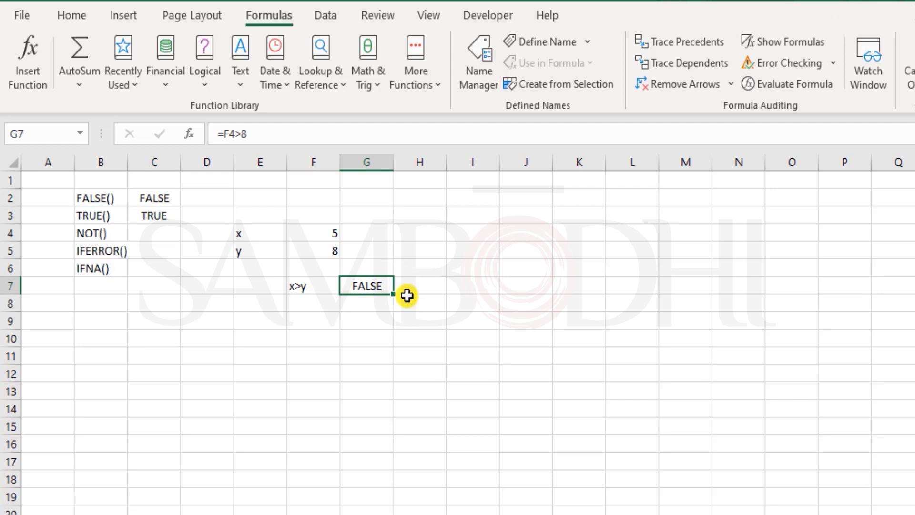
Build =IF(NOT(F4>F5),"Execute","Stop") in G9 using x in F4 and y in F5
{"action": "left_click", "coordinate": [374, 325]}
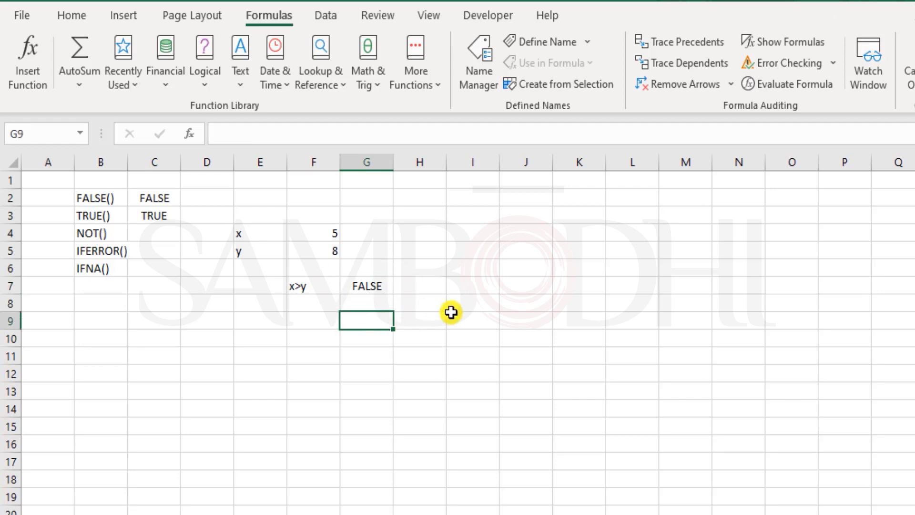
{"action": "type", "text": "IF(NOT"}
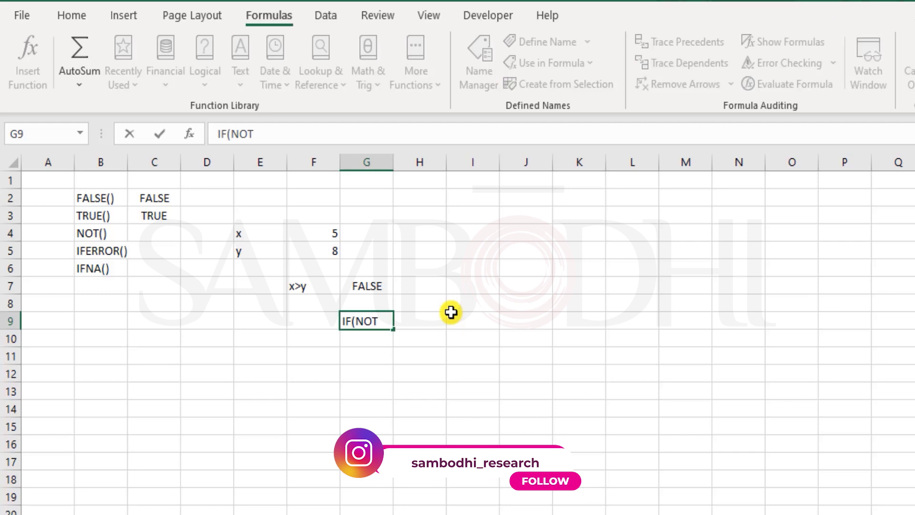
{"action": "key", "text": "ctrl+Return"}
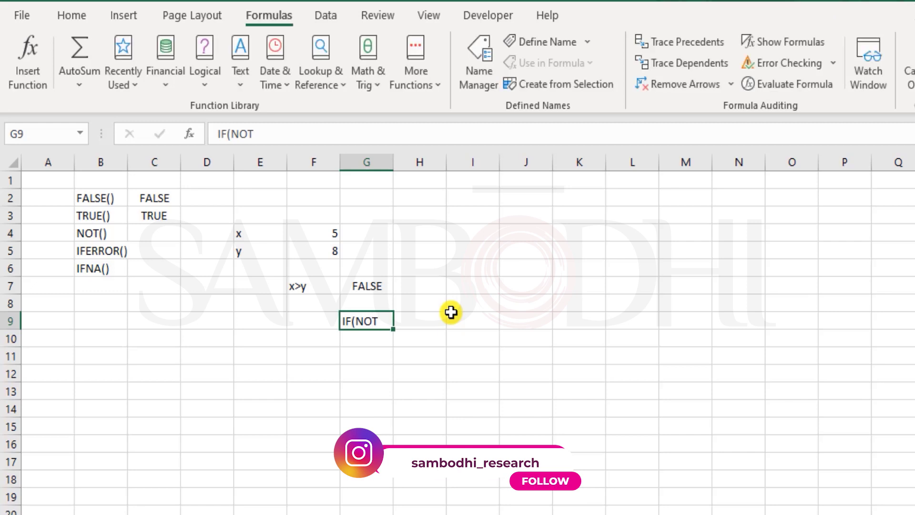
{"action": "key", "text": "Delete"}
{"action": "type", "text": "=if"}
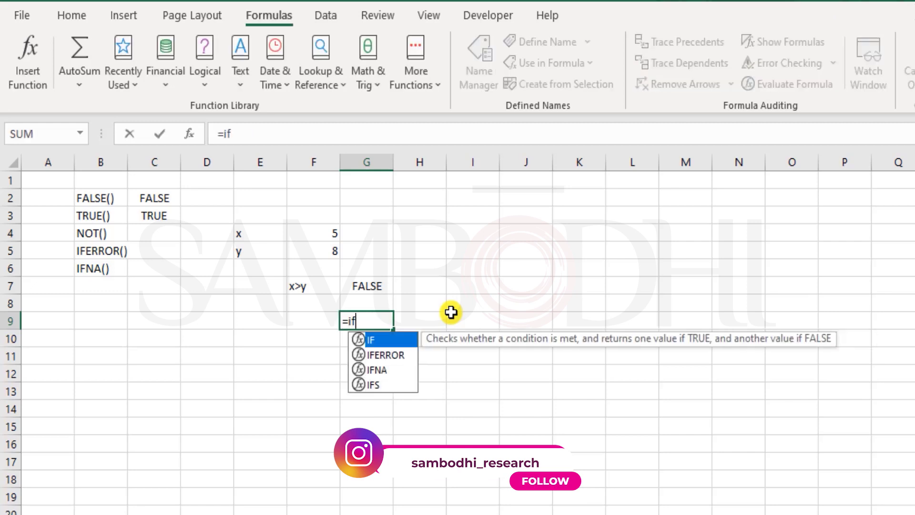
{"action": "key", "text": "Tab"}
{"action": "type", "text": "mno"}
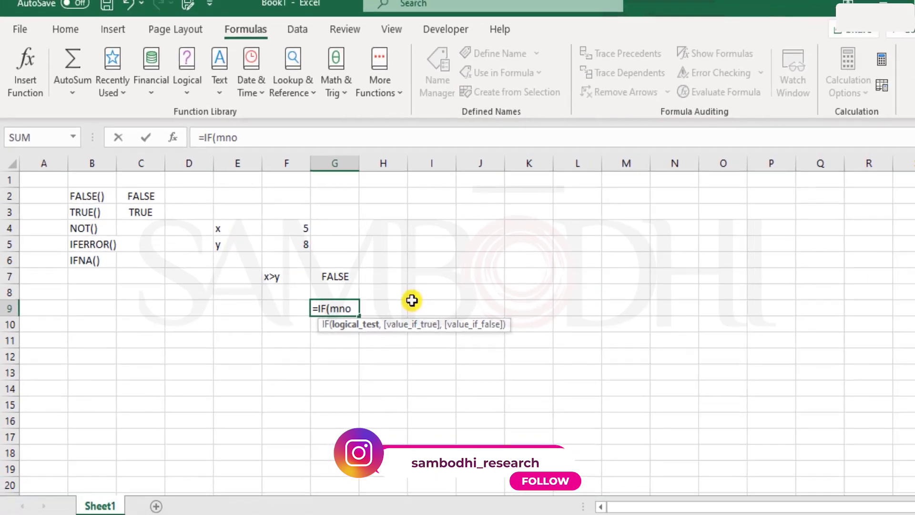
{"action": "key", "text": "BackSpace"}
{"action": "key", "text": "BackSpace"}
{"action": "key", "text": "BackSpace"}
{"action": "type", "text": "not"}
{"action": "key", "text": "Tab"}
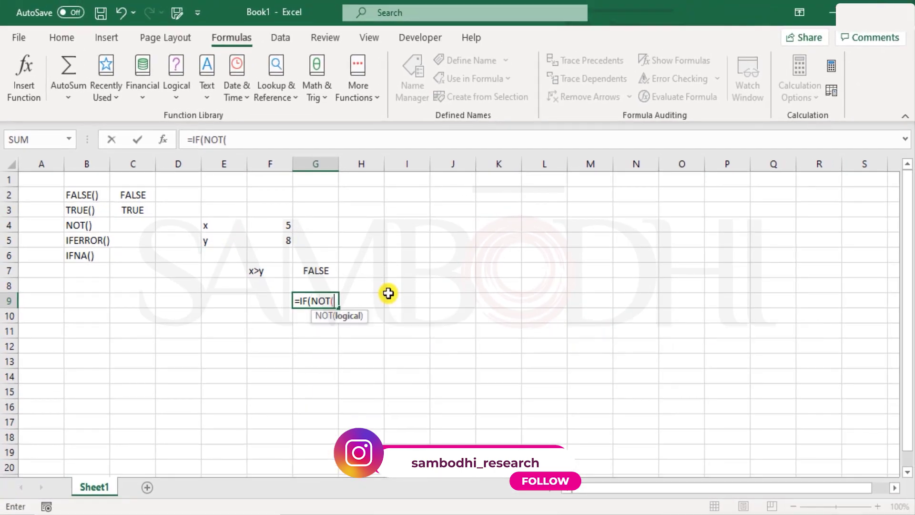
{"action": "left_click", "coordinate": [273, 225]}
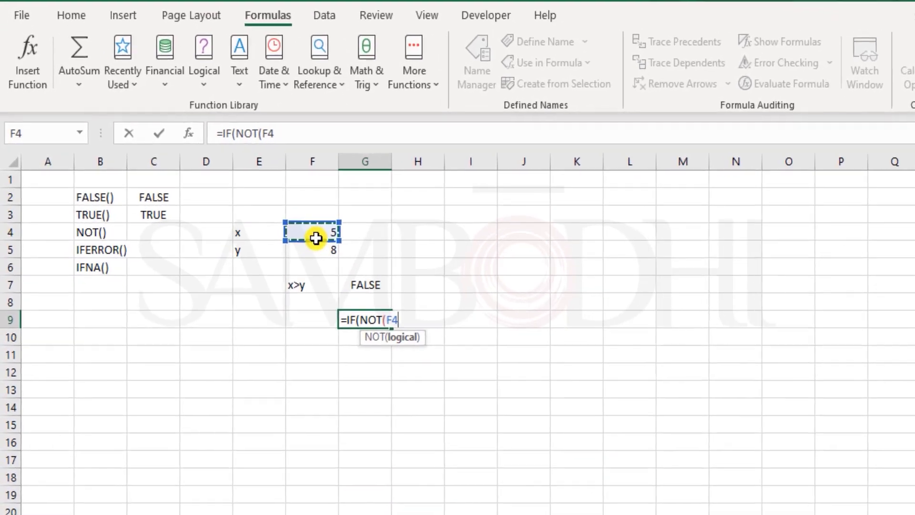
{"action": "type", "text": ">"}
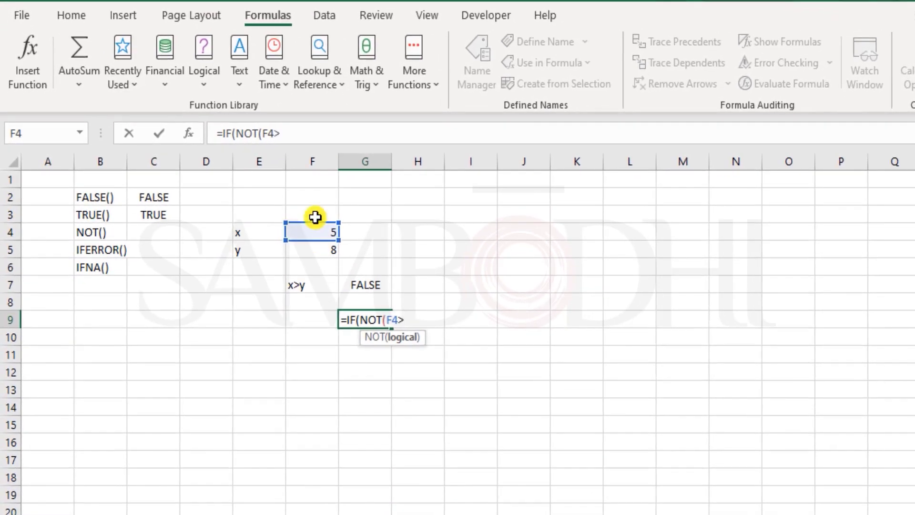
{"action": "left_click", "coordinate": [321, 251]}
{"action": "type", "text": ")"}
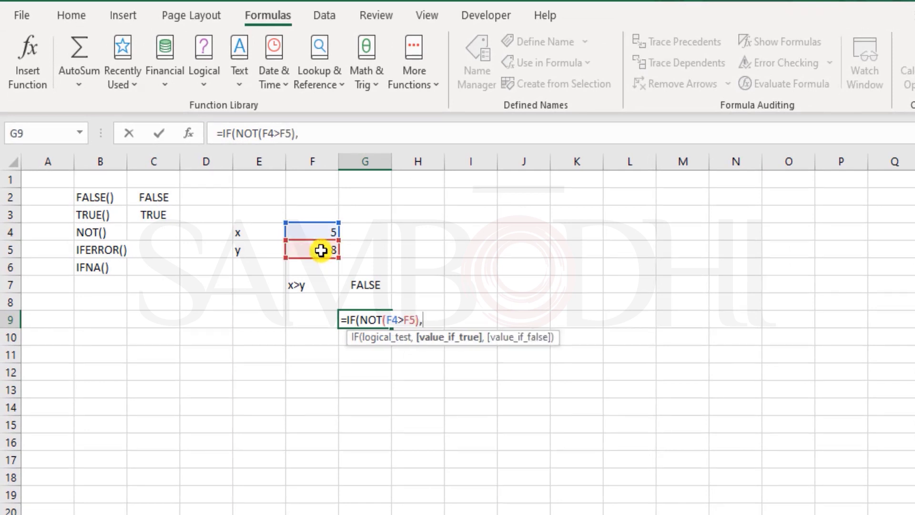
{"action": "type", "text": ",\"Execute"}
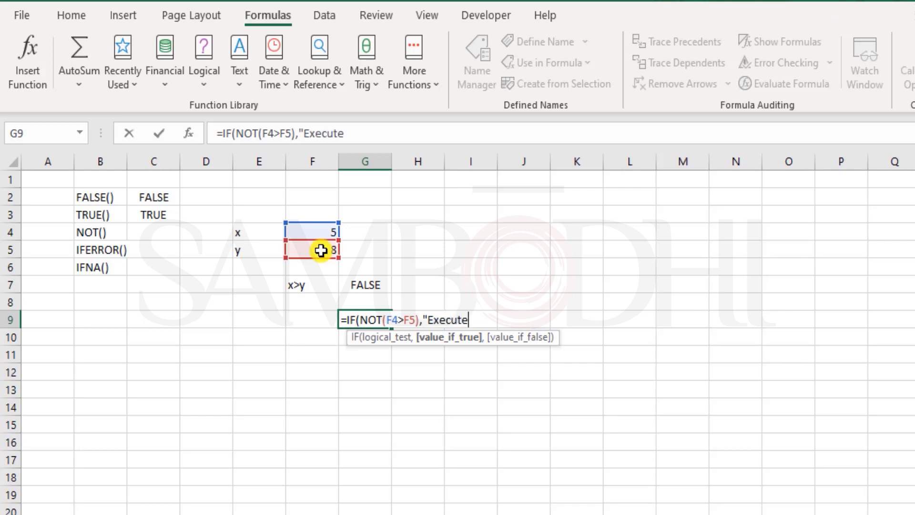
{"action": "type", "text": "\",\"St"}
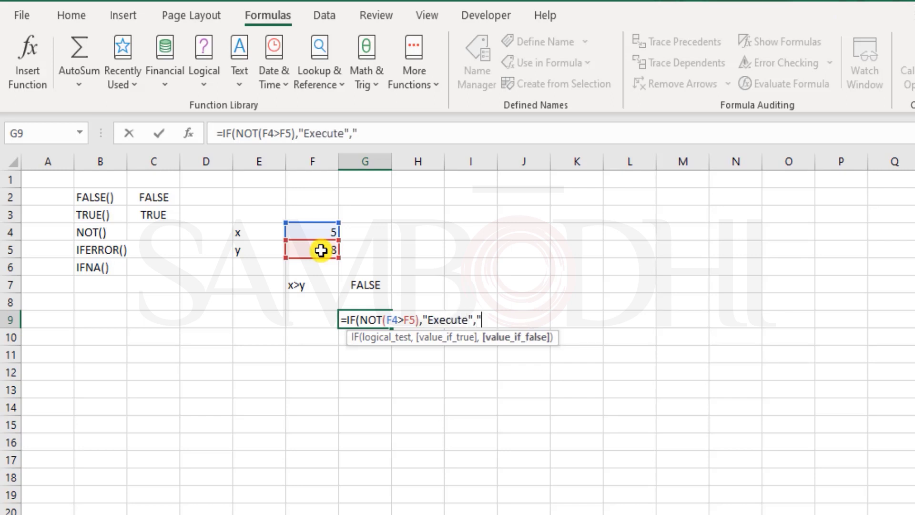
{"action": "type", "text": "op\")"}
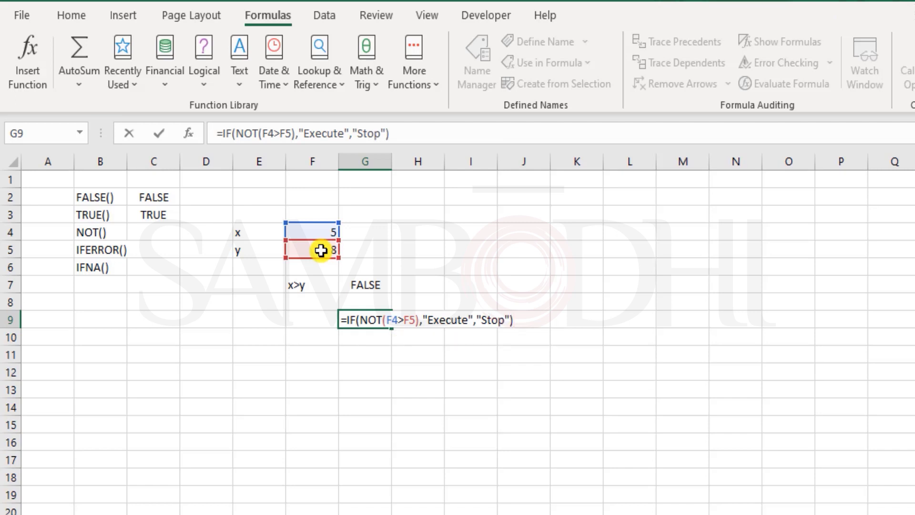
Highlight the F4>F5 test, the NOT wrapper and the Execute value, then commit the formula
{"action": "left_click_drag", "start_coordinate": [386, 321], "coordinate": [416, 325]}
{"action": "left_click", "coordinate": [416, 326]}
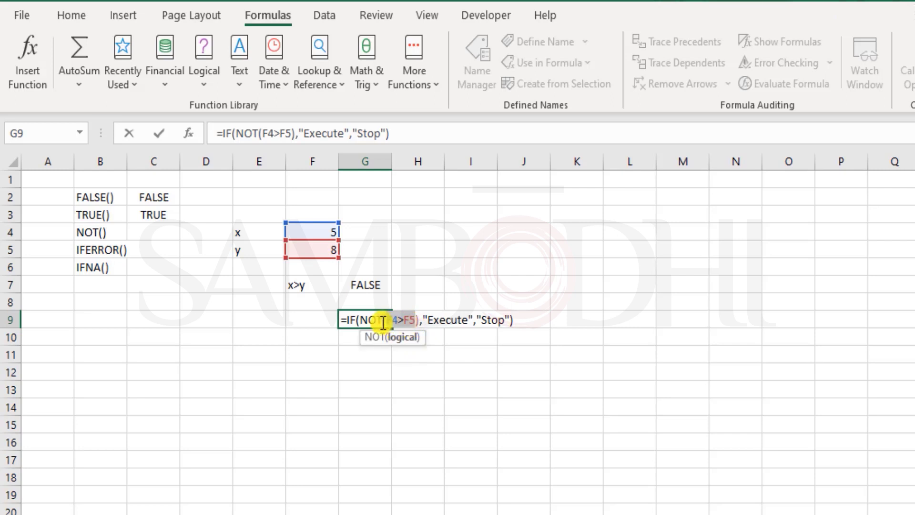
{"action": "left_click_drag", "start_coordinate": [420, 319], "coordinate": [360, 318]}
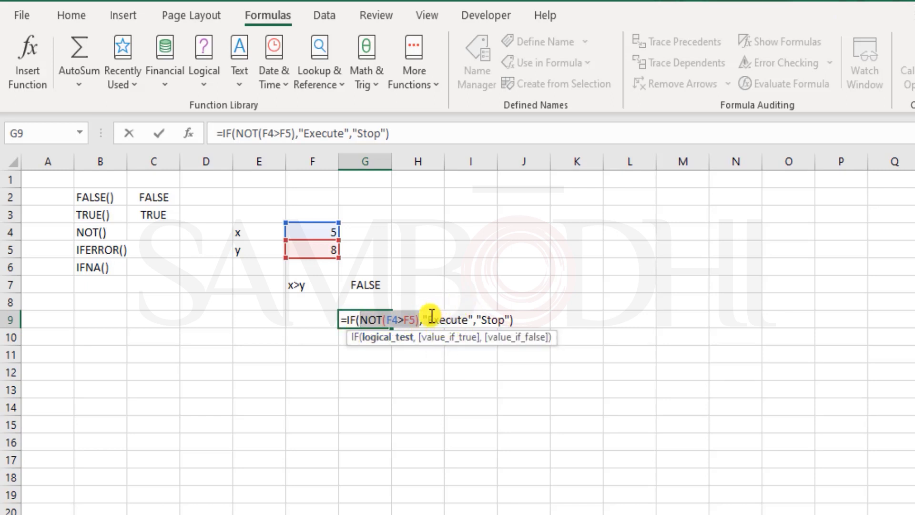
{"action": "left_click_drag", "start_coordinate": [428, 319], "coordinate": [469, 317]}
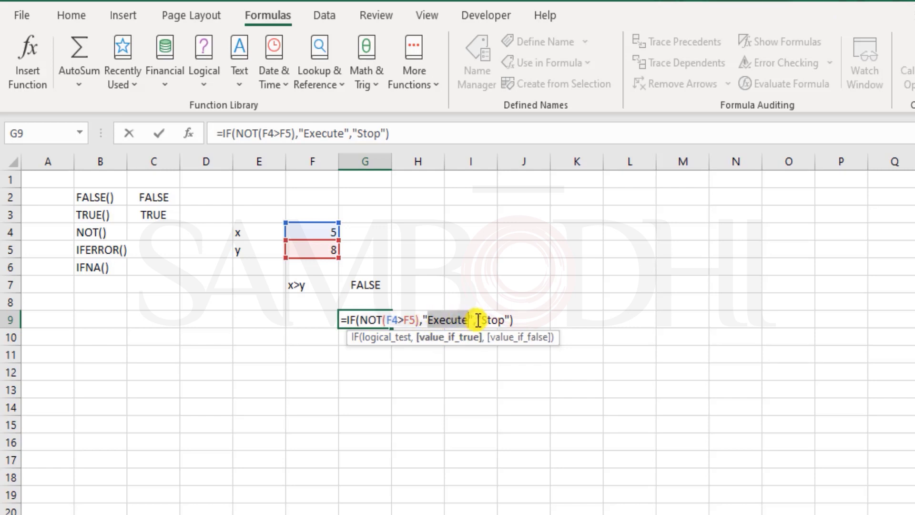
{"action": "key", "text": "Return"}
Remove the NOT wrapper so G9 holds =IF(F4>F5,"Execute","Stop"), showing Stop
{"action": "left_click", "coordinate": [362, 319]}
{"action": "double_click", "coordinate": [364, 322]}
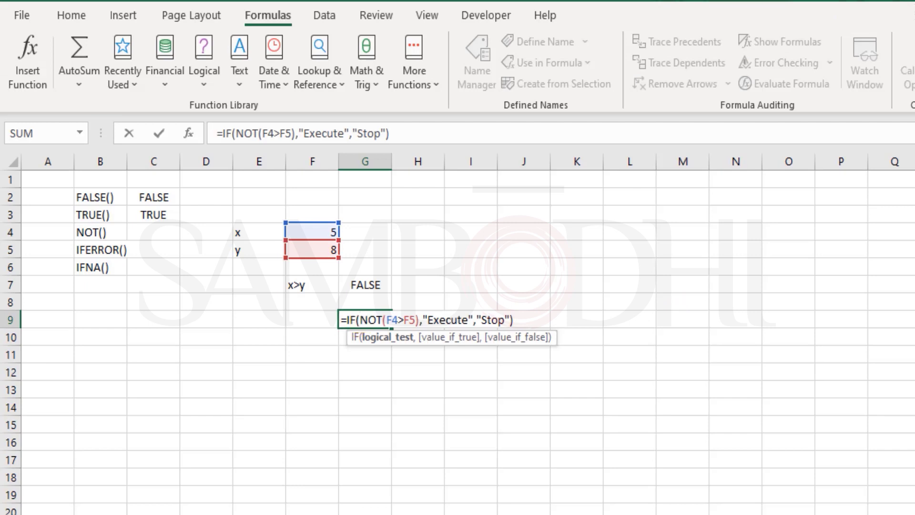
{"action": "key", "text": "shift+Right"}
{"action": "key", "text": "shift+Right"}
{"action": "key", "text": "shift+Right"}
{"action": "key", "text": "shift+Right"}
{"action": "key", "text": "Delete"}
{"action": "key", "text": "Right"}
{"action": "key", "text": "Right"}
{"action": "key", "text": "Right"}
{"action": "key", "text": "Right"}
{"action": "key", "text": "Right"}
{"action": "key", "text": "Delete"}
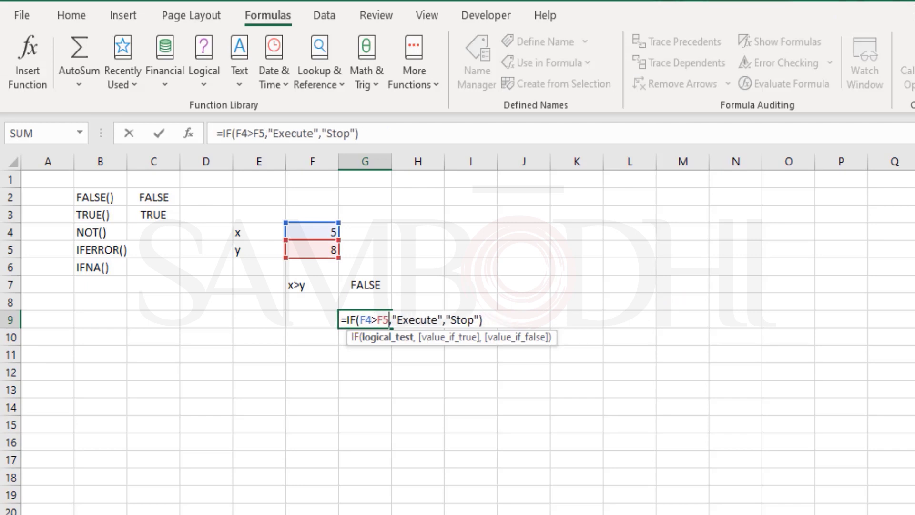
{"action": "key", "text": "Return"}
{"action": "left_click", "coordinate": [365, 320]}
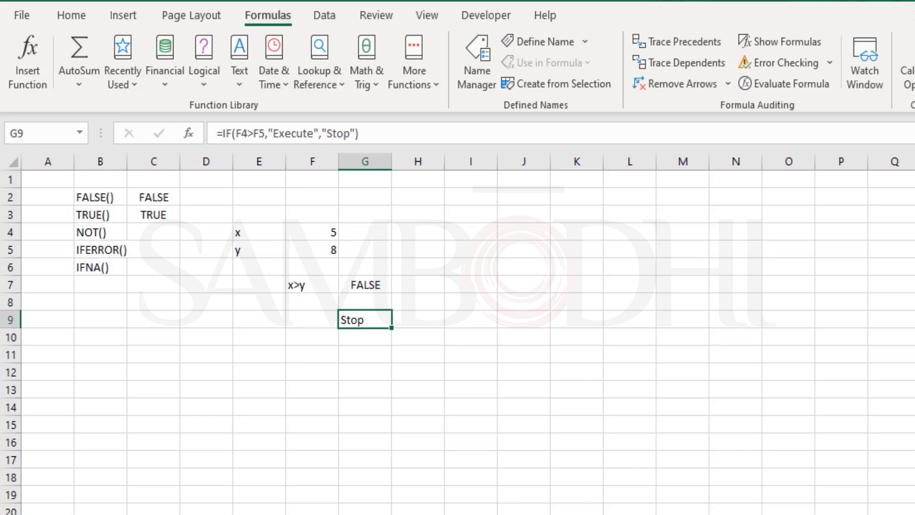
Enter =F4=F5 in G11, which returns FALSE
{"action": "key", "text": "Down"}
{"action": "key", "text": "Down"}
{"action": "type", "text": "="}
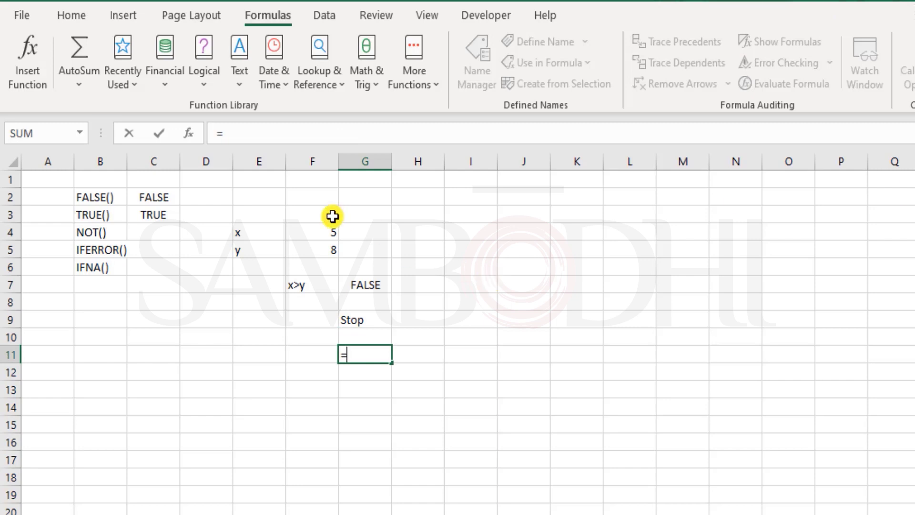
{"action": "left_click", "coordinate": [321, 233]}
{"action": "type", "text": "="}
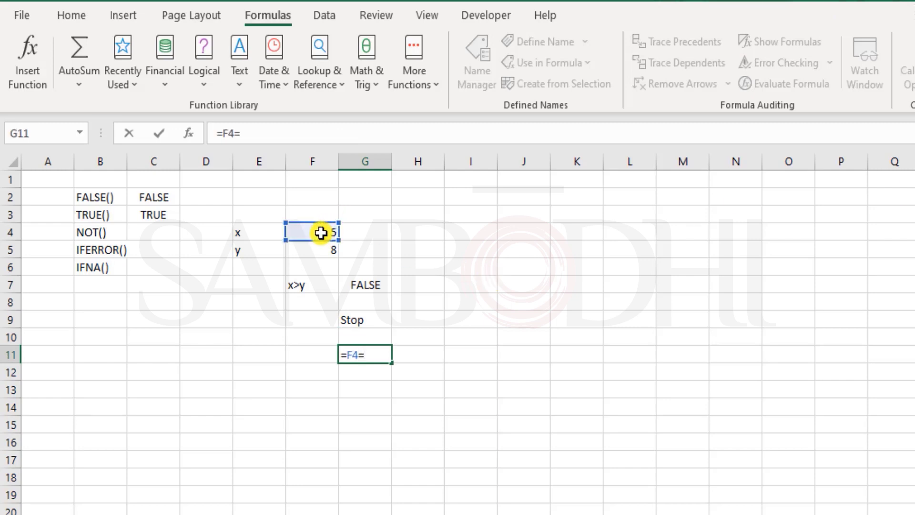
{"action": "left_click", "coordinate": [335, 250]}
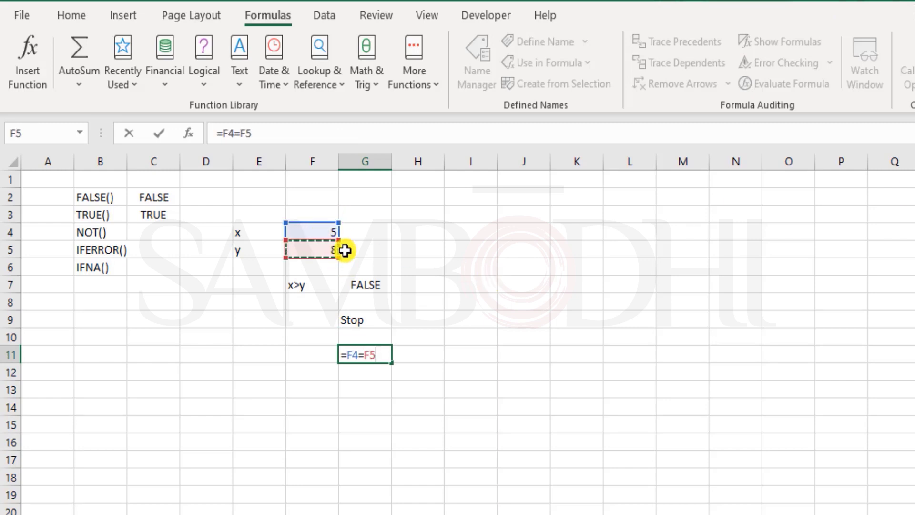
{"action": "key", "text": "Return"}
{"action": "key", "text": "Up"}
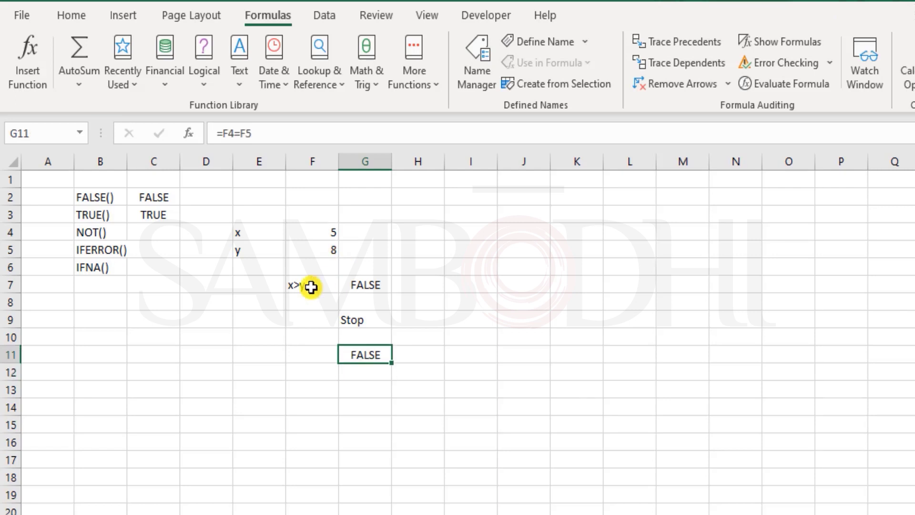
Change G11's operator to <> so =F4<>F5 returns TRUE
{"action": "double_click", "coordinate": [378, 352]}
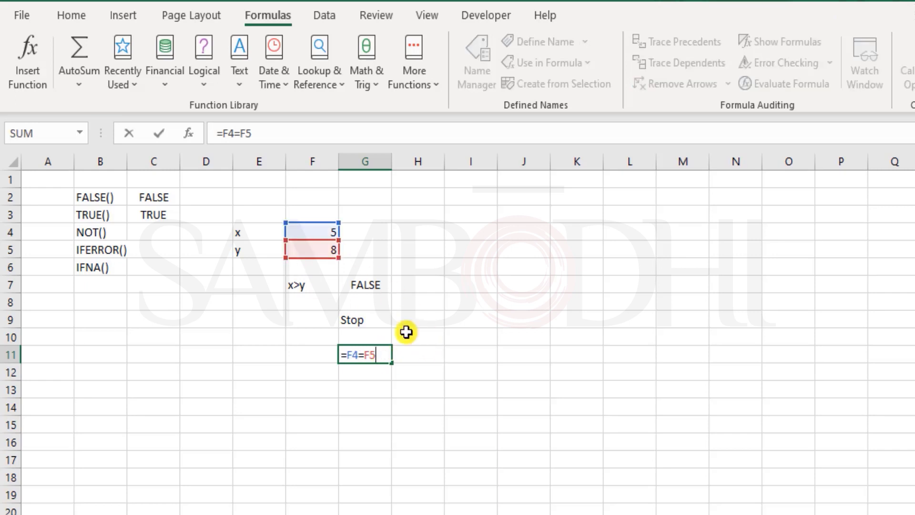
{"action": "left_click", "coordinate": [346, 354]}
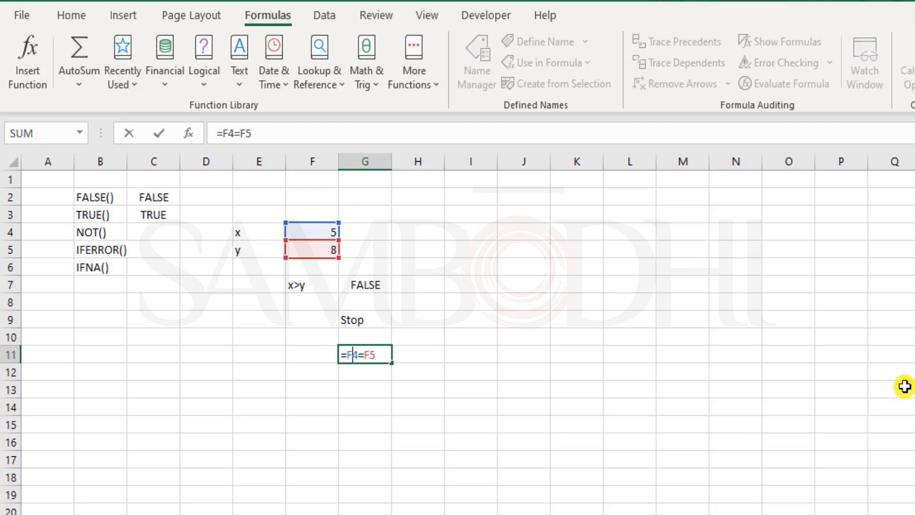
{"action": "key", "text": "Right"}
{"action": "key", "text": "shift+Right"}
{"action": "type", "text": "<>"}
{"action": "key", "text": "Return"}
{"action": "key", "text": "Up"}
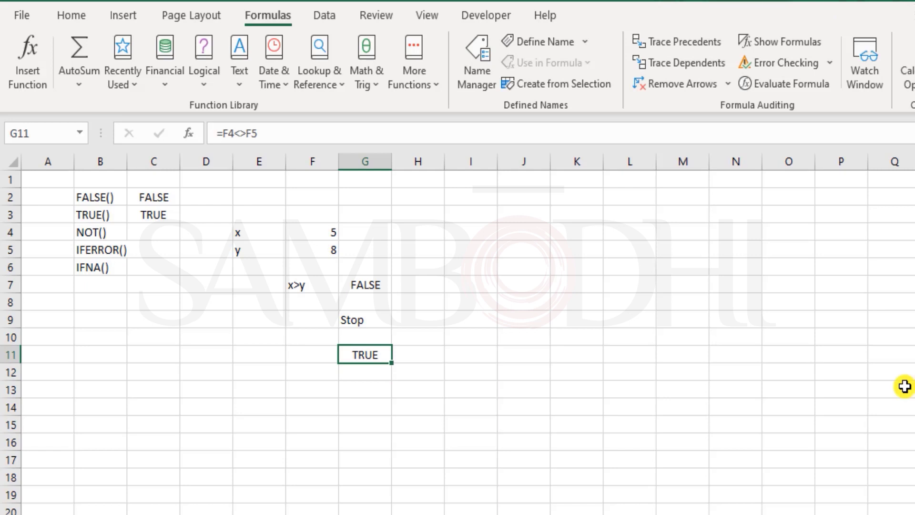
Retype G11's operator, swapping to = and back to <>, keeping =F4<>F5 TRUE
{"action": "key", "text": "F2"}
{"action": "key", "text": "Left"}
{"action": "key", "text": "Left"}
{"action": "key", "text": "shift+Left"}
{"action": "key", "text": "shift+Left"}
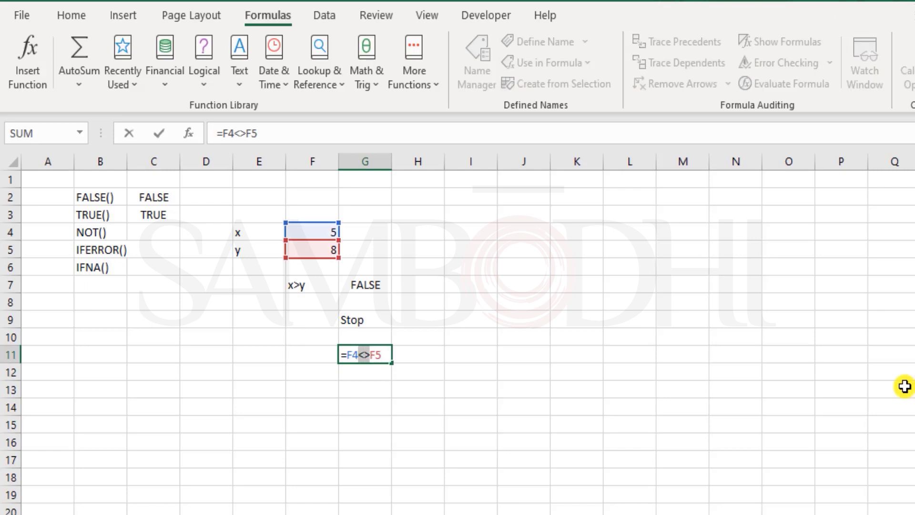
{"action": "key", "text": "BackSpace"}
{"action": "type", "text": "="}
{"action": "key", "text": "shift+Left"}
{"action": "type", "text": "<>"}
{"action": "key", "text": "shift+Right"}
{"action": "key", "text": "shift+Right"}
{"action": "key", "text": "Right"}
{"action": "key", "text": "Return"}
{"action": "key", "text": "Up"}
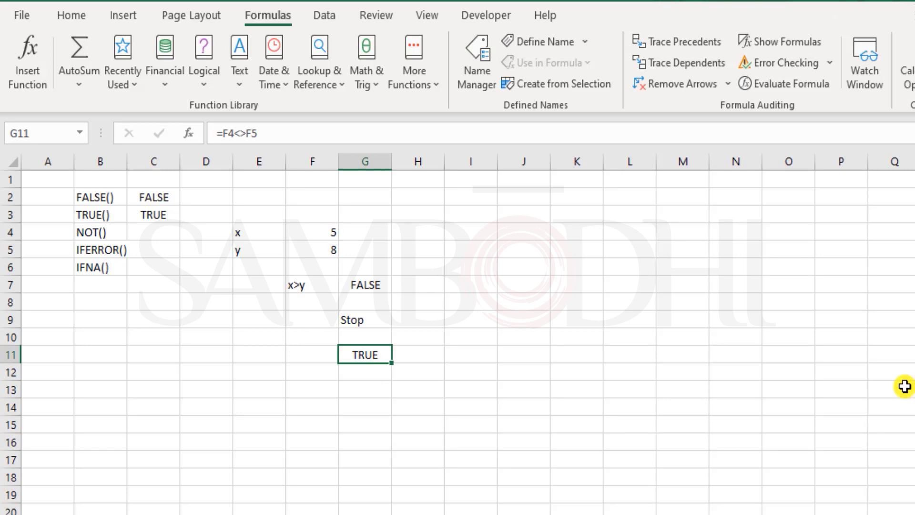
Enter =NOT(F4=F5) in G13, which also returns TRUE
{"action": "key", "text": "Down"}
{"action": "key", "text": "Down"}
{"action": "type", "text": "="}
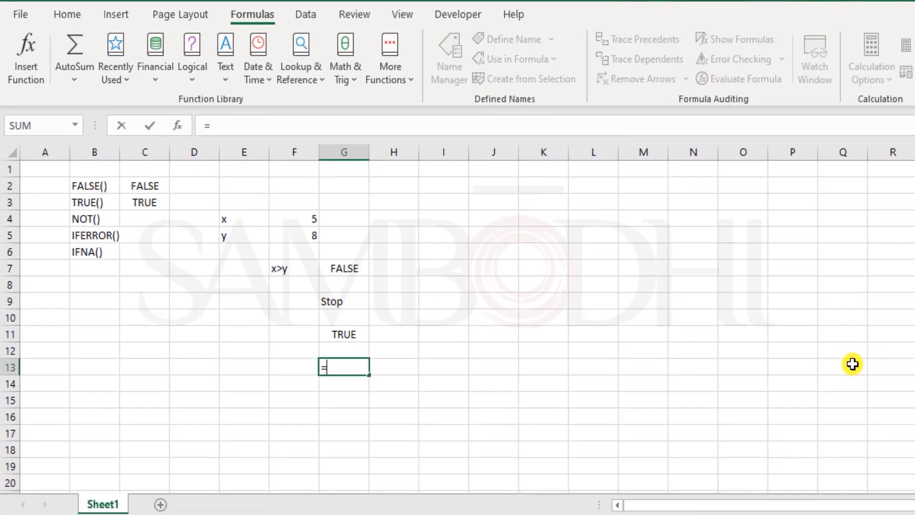
{"action": "type", "text": "not("}
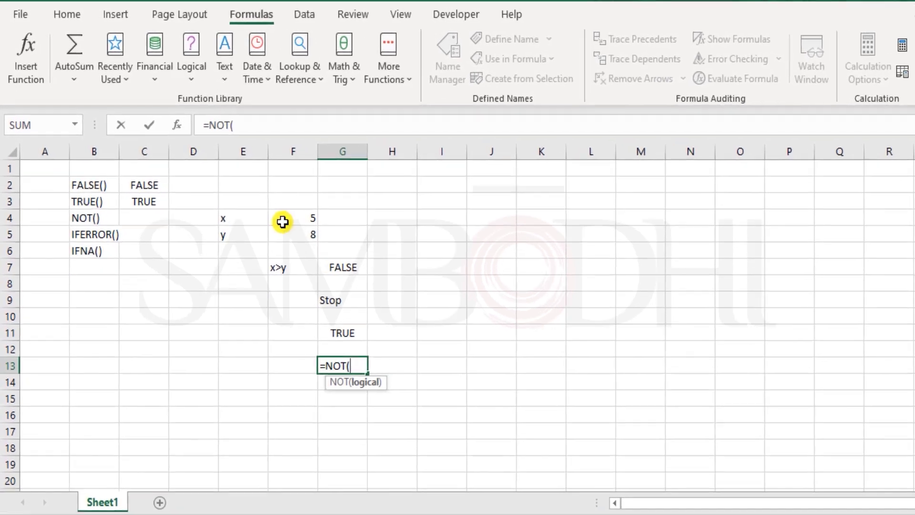
{"action": "left_click", "coordinate": [283, 222]}
{"action": "type", "text": "="}
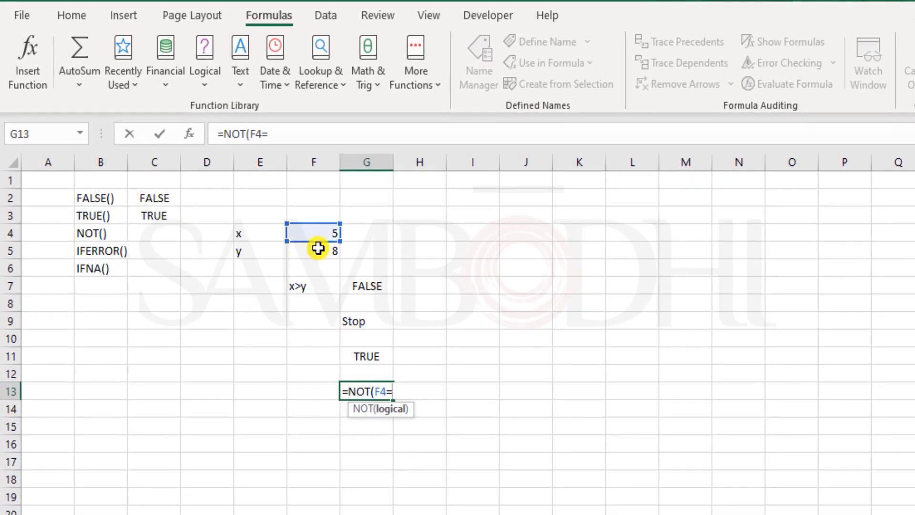
{"action": "left_click", "coordinate": [318, 248]}
{"action": "type", "text": ")"}
{"action": "key", "text": "Return"}
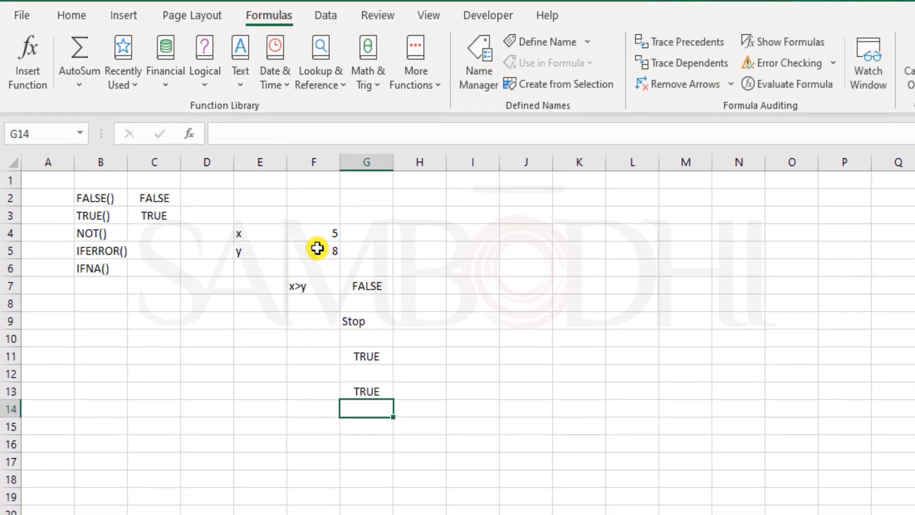
Select G11:G13 and clear both example results
{"action": "key", "text": "Up"}
{"action": "key", "text": "shift+Up"}
{"action": "key", "text": "shift+Up"}
{"action": "key", "text": "Delete"}
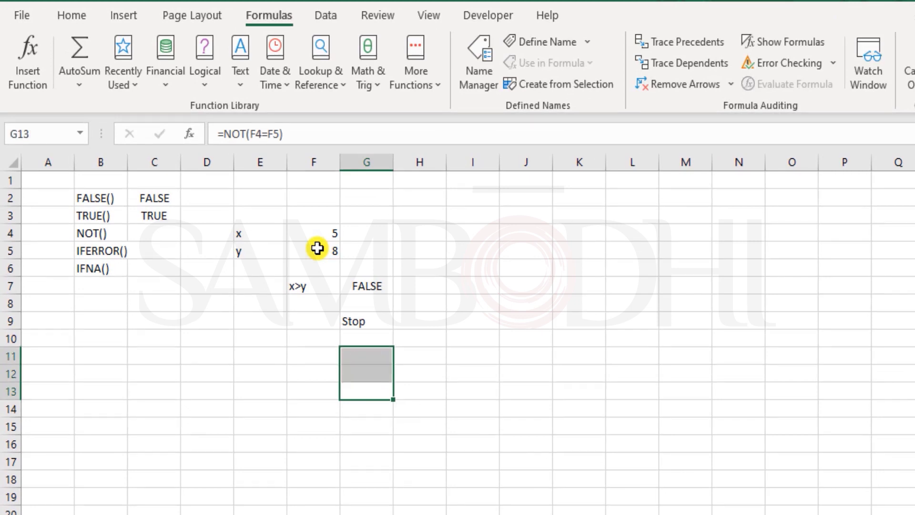
{"action": "key", "text": "Up"}
{"action": "key", "text": "Up"}
{"action": "key", "text": "Up"}
{"action": "key", "text": "Up"}
{"action": "key", "text": "shift+Up"}
{"action": "key", "text": "shift+Up"}
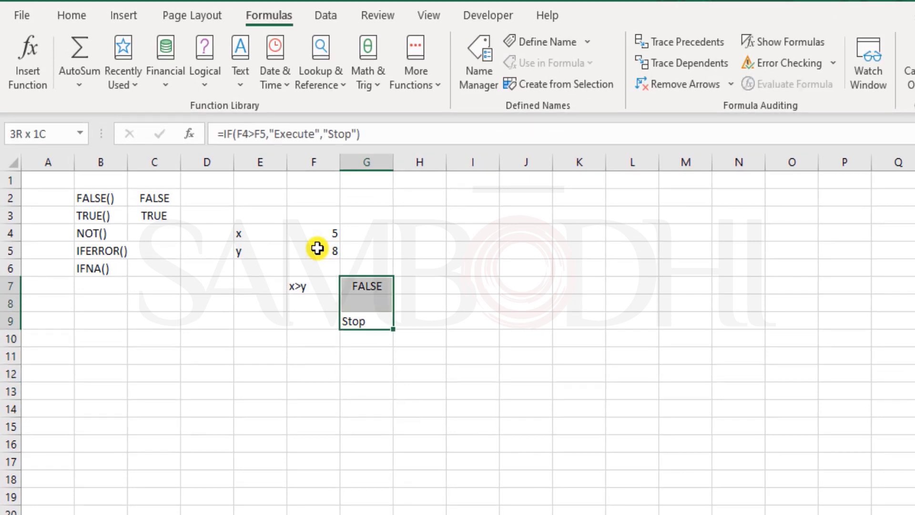
Clear the x>y examples in F7:G9 and the x, y values 5 and 8 in E4:F5
{"action": "key", "text": "shift+Left"}
{"action": "key", "text": "Delete"}
{"action": "key", "text": "Up"}
{"action": "key", "text": "Up"}
{"action": "key", "text": "Up"}
{"action": "key", "text": "Up"}
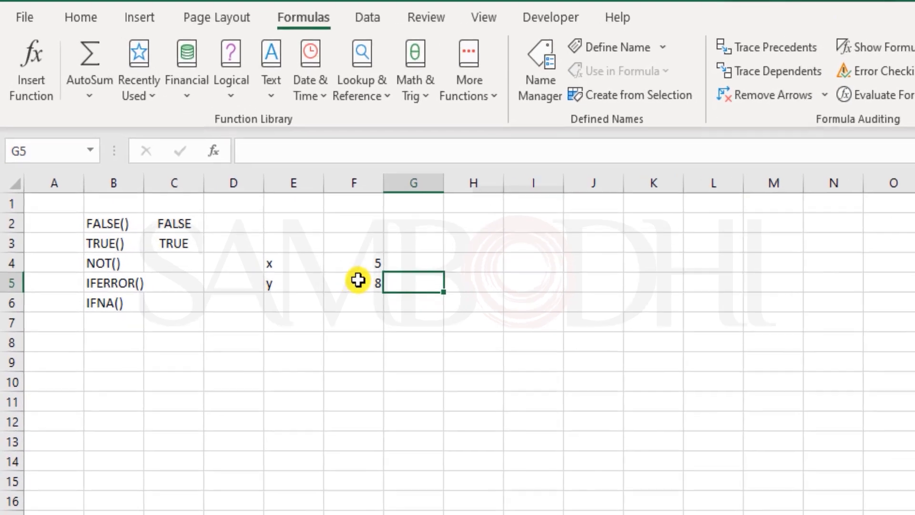
{"action": "key", "text": "Left"}
{"action": "key", "text": "shift+Up"}
{"action": "key", "text": "shift+Left"}
{"action": "key", "text": "Delete"}
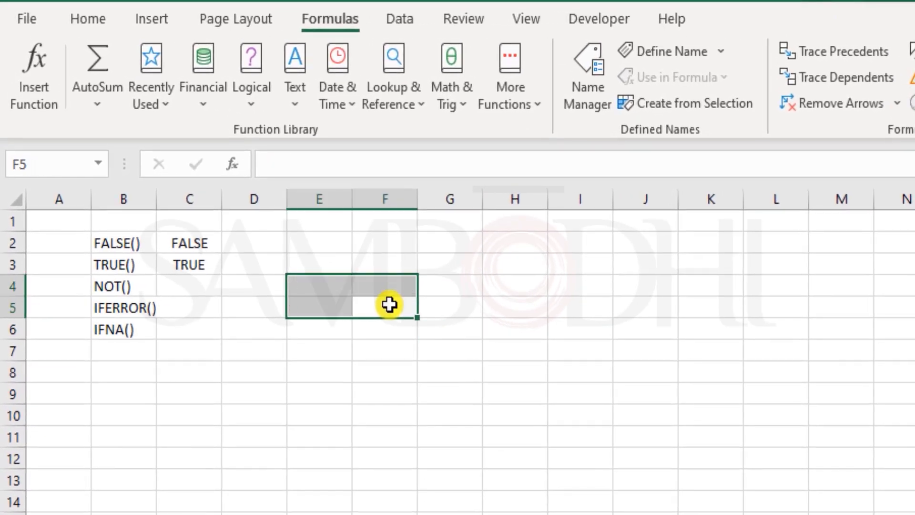
Select around the NOT() and IFERROR() labels in column B and nearby row-5 cells
{"action": "key", "text": "Left"}
{"action": "key", "text": "Left"}
{"action": "key", "text": "Left"}
{"action": "key", "text": "Up"}
{"action": "key", "text": "Left"}
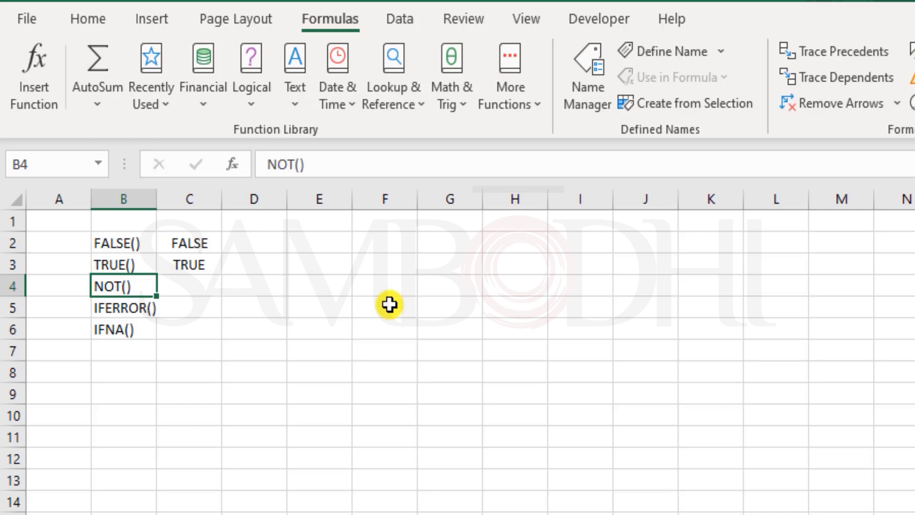
{"action": "key", "text": "Down"}
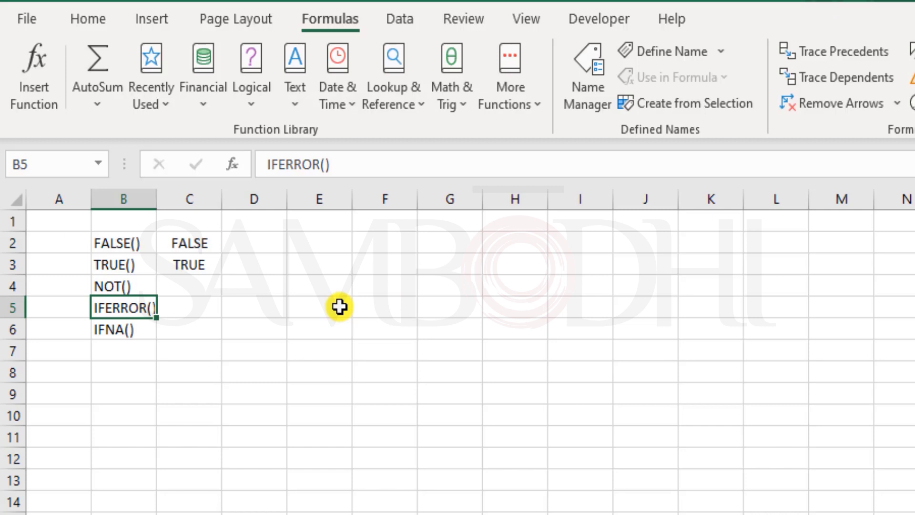
{"action": "left_click_drag", "start_coordinate": [318, 307], "coordinate": [618, 307]}
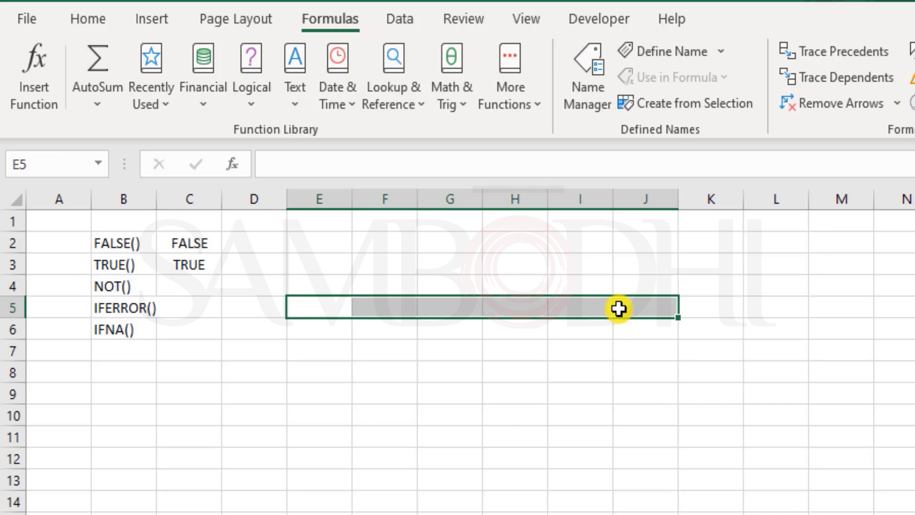
{"action": "left_click", "coordinate": [718, 300]}
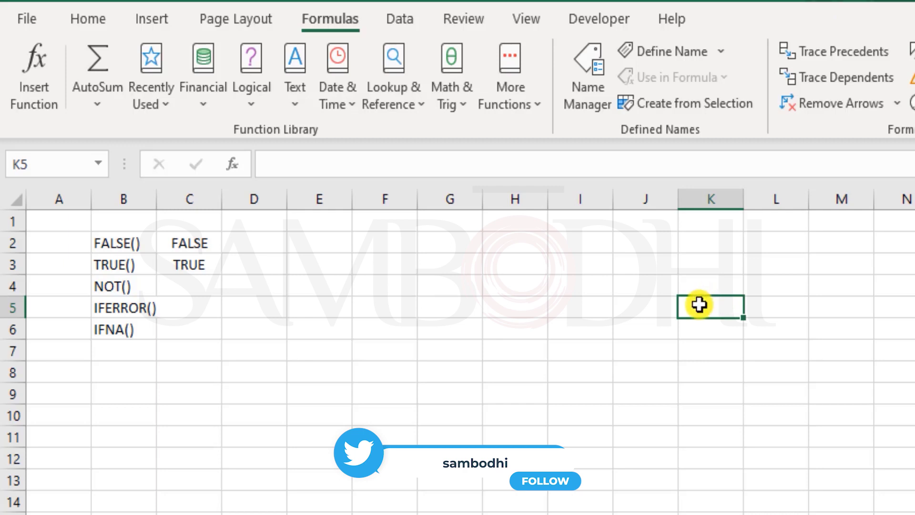
{"action": "left_click", "coordinate": [144, 286]}
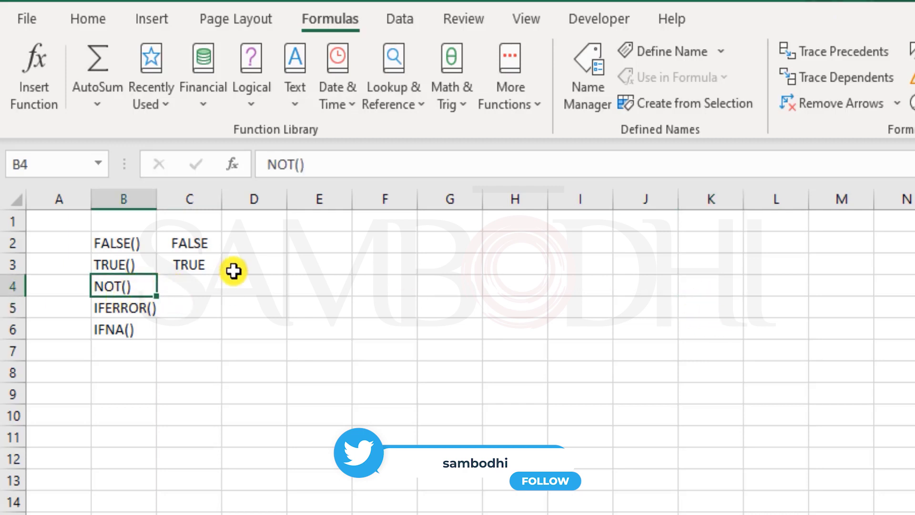
{"action": "left_click", "coordinate": [191, 308]}
{"action": "left_click", "coordinate": [122, 286]}
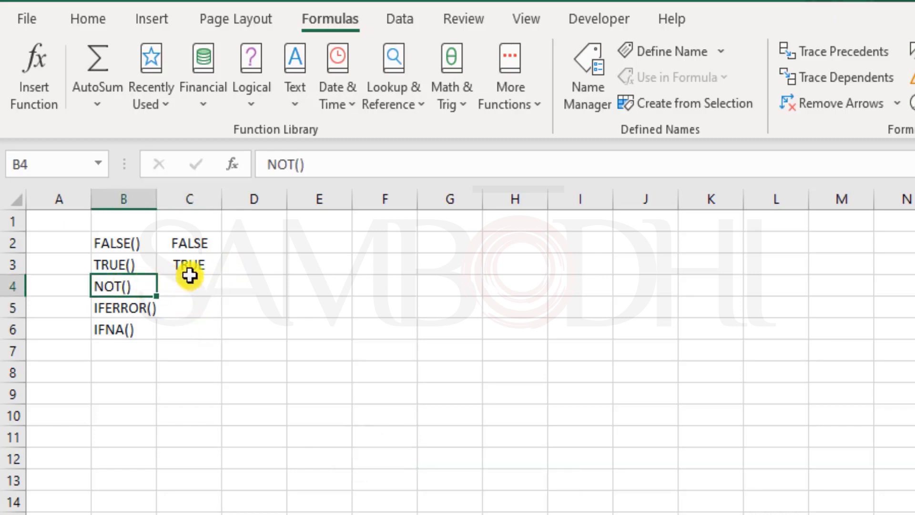
{"action": "left_click", "coordinate": [182, 307]}
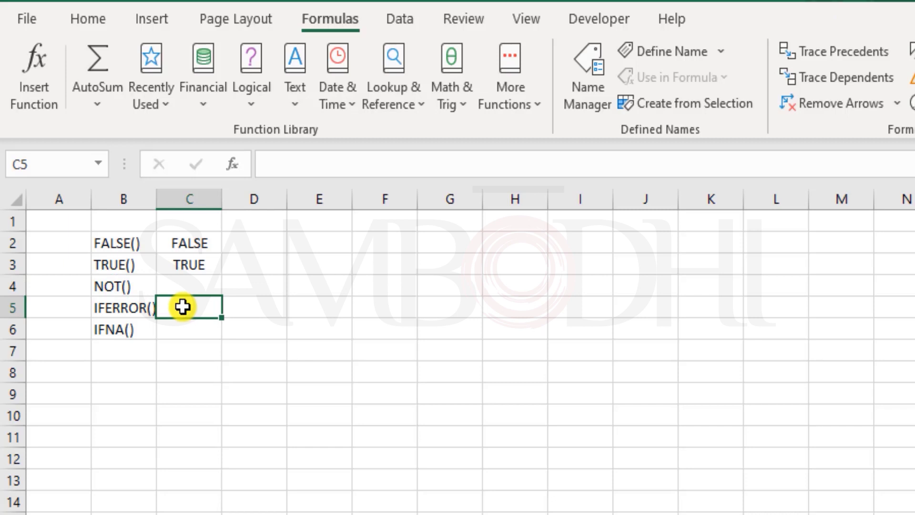
{"action": "left_click", "coordinate": [139, 305]}
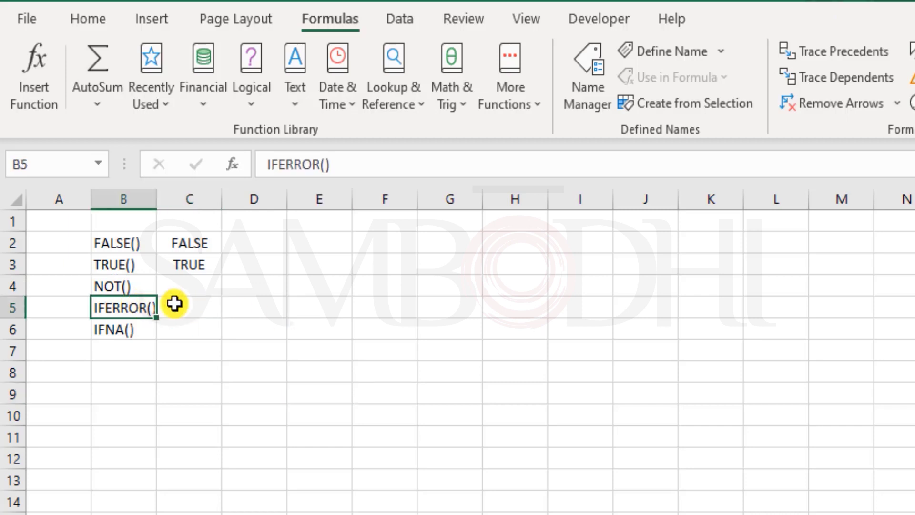
Enter =200/0 in E5 so it displays a #DIV/0! error
{"action": "left_click", "coordinate": [333, 302]}
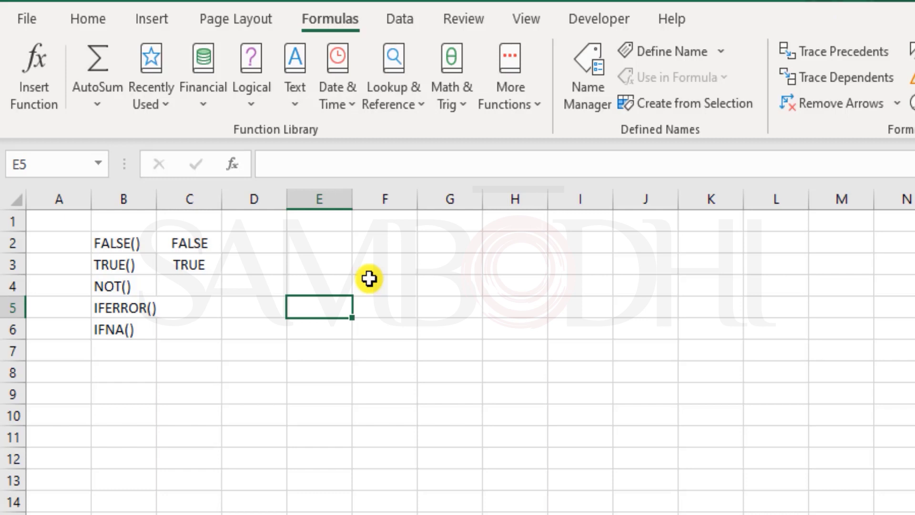
{"action": "type", "text": "=200"}
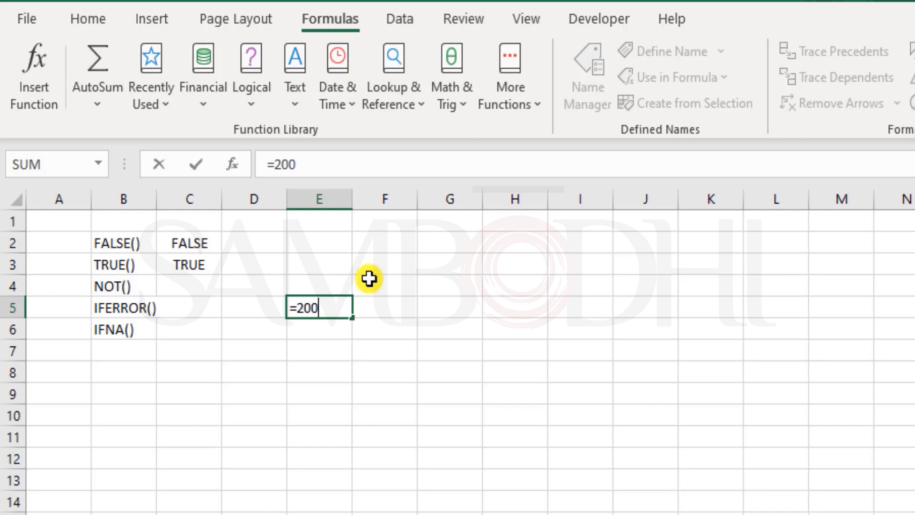
{"action": "type", "text": "/0"}
{"action": "key", "text": "Return"}
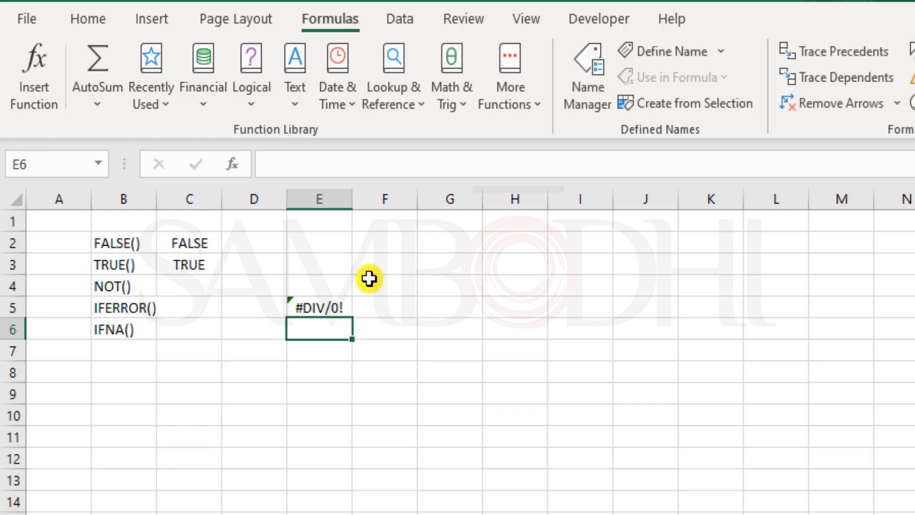
{"action": "key", "text": "Up"}
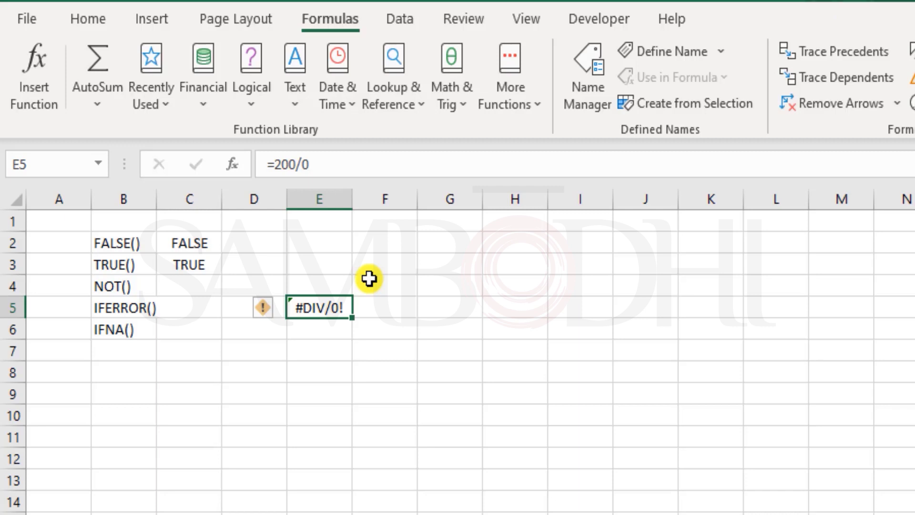
Change E5's formula to =200/F5, dividing by the empty F5 so it still shows #DIV/0!
{"action": "key", "text": "F2"}
{"action": "key", "text": "BackSpace"}
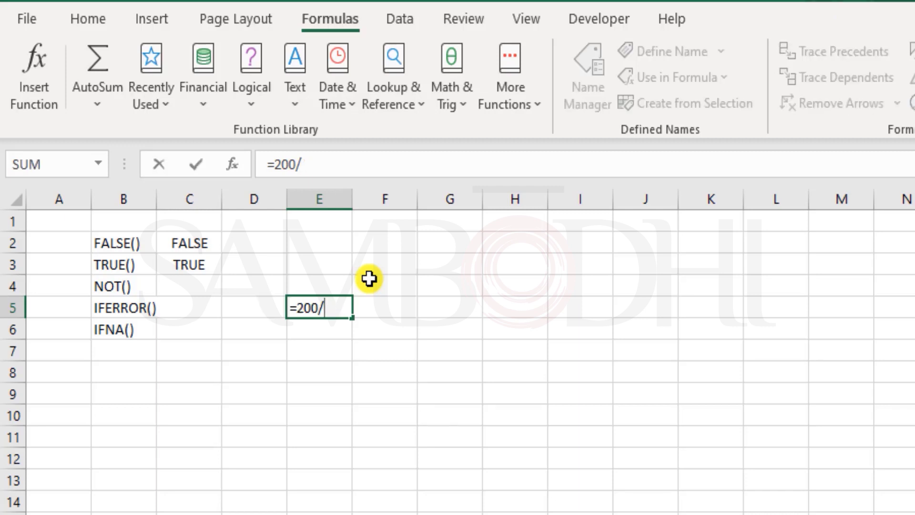
{"action": "left_click", "coordinate": [394, 303]}
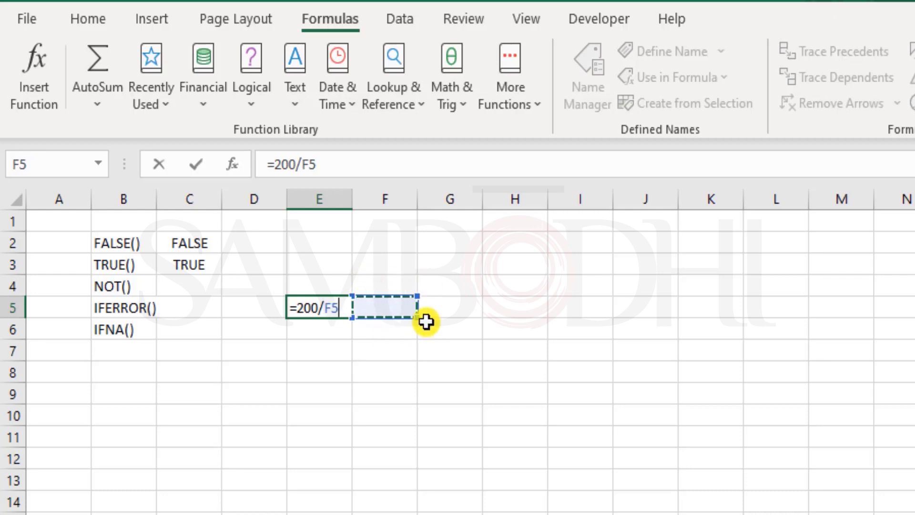
{"action": "key", "text": "Return"}
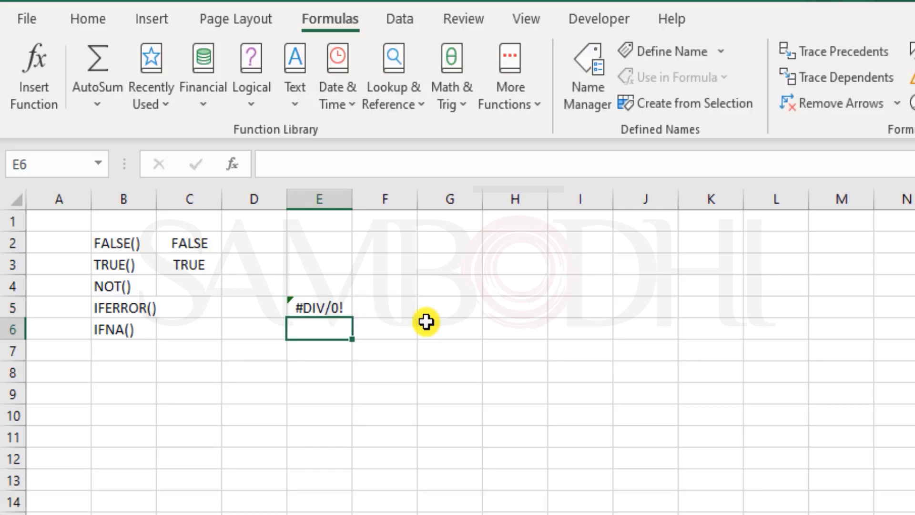
Enter 10 in F5 to get 20, undo it, and reopen E5's formula after the equals sign
{"action": "key", "text": "Up"}
{"action": "key", "text": "Right"}
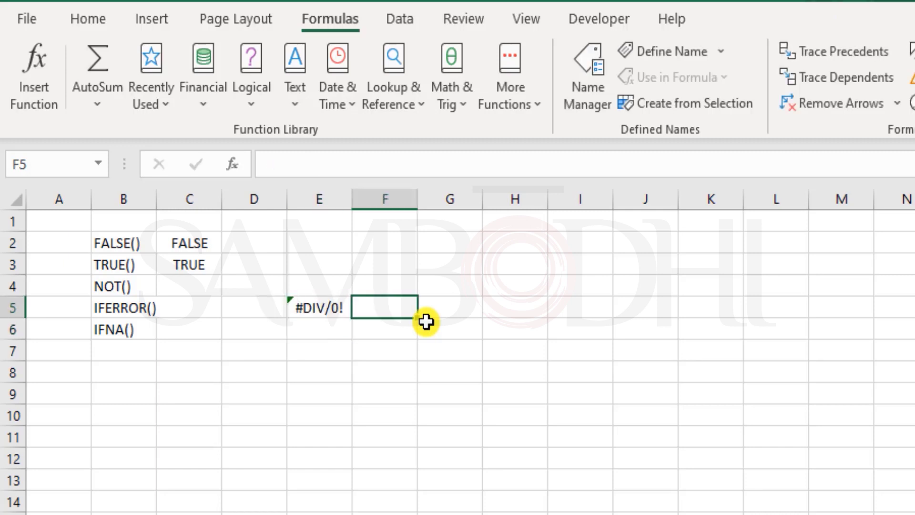
{"action": "type", "text": "10"}
{"action": "key", "text": "Return"}
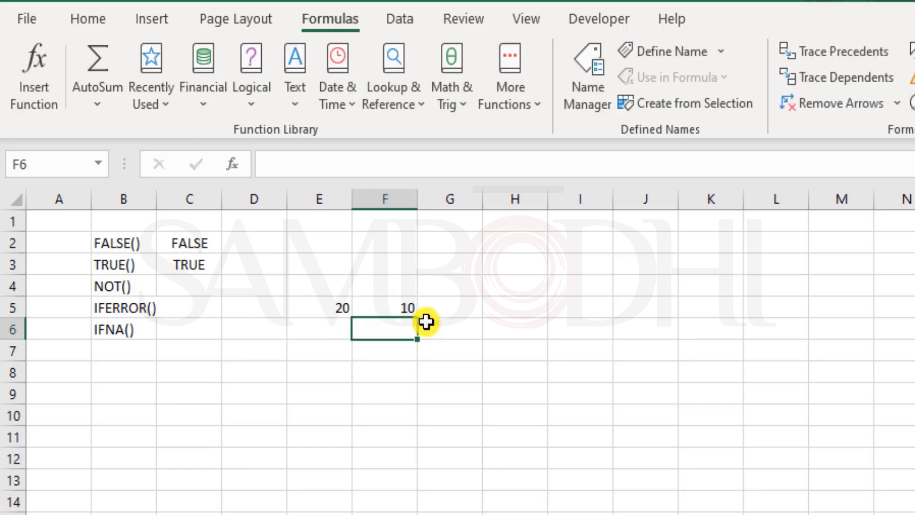
{"action": "key", "text": "ctrl+z"}
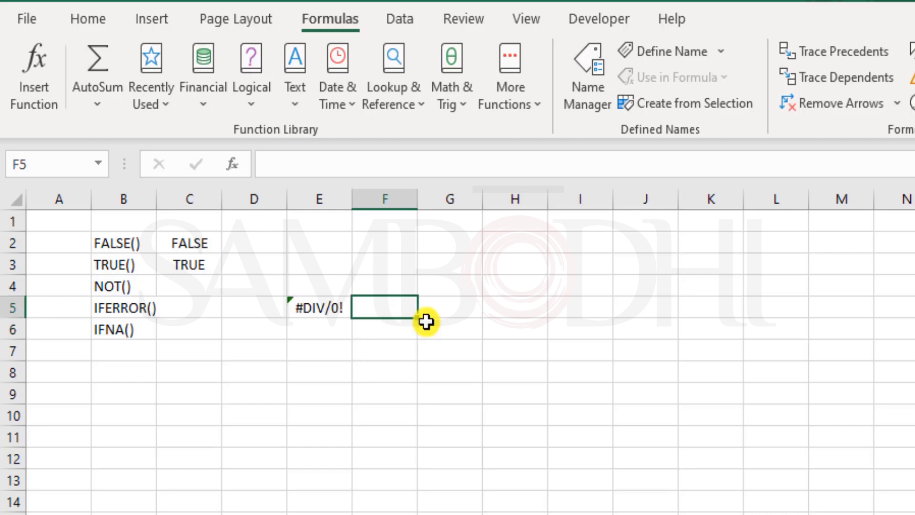
{"action": "key", "text": "Left"}
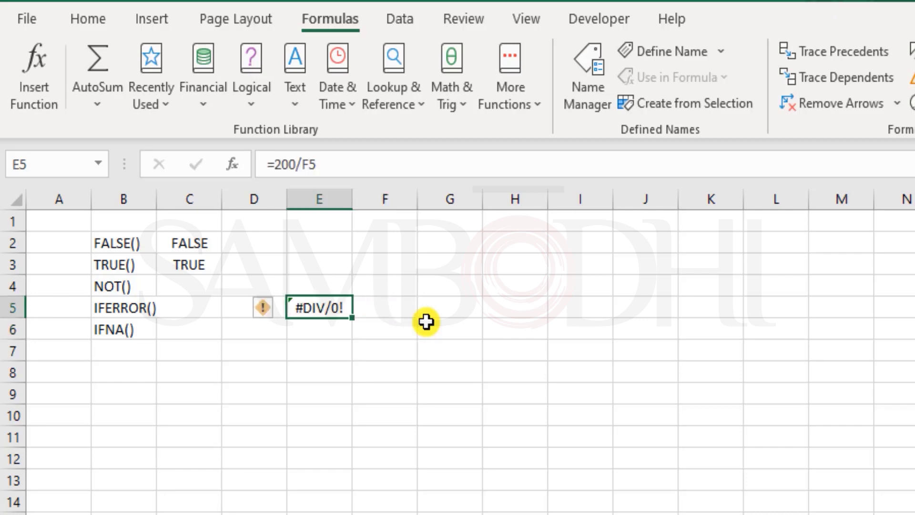
{"action": "key", "text": "F2"}
{"action": "key", "text": "Home"}
{"action": "key", "text": "Right"}
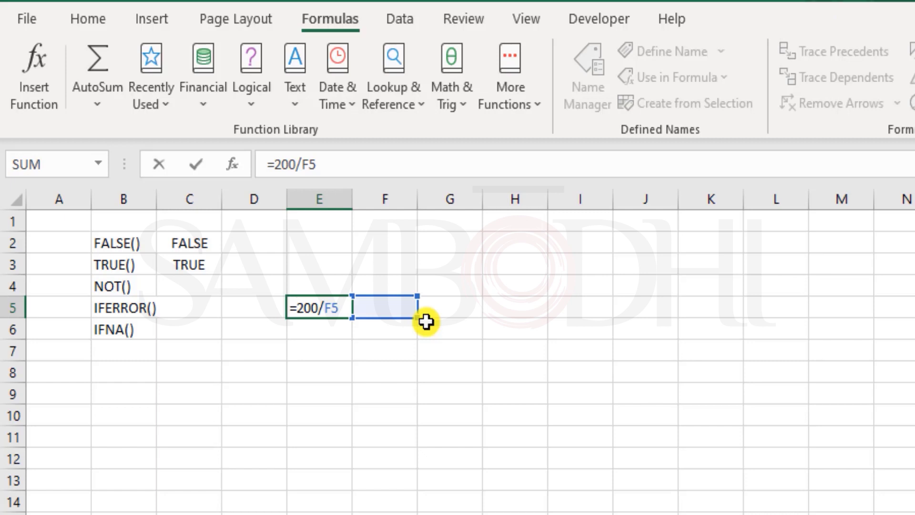
Wrap E5's division as =IFERROR(200/F5,0) so an empty F5 gives 0
{"action": "type", "text": "ife"}
{"action": "key", "text": "Tab"}
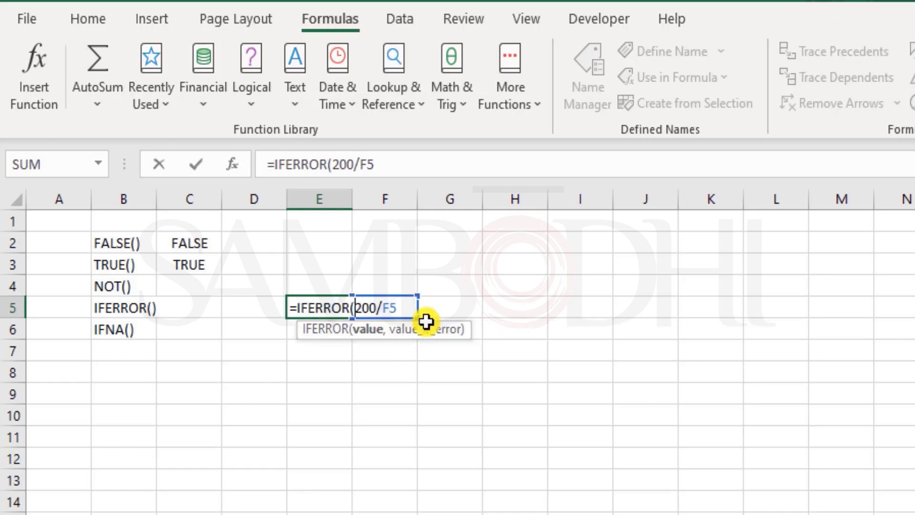
{"action": "key", "text": "Right"}
{"action": "key", "text": "Right"}
{"action": "key", "text": "Right"}
{"action": "key", "text": "Right"}
{"action": "key", "text": "Right"}
{"action": "key", "text": "Right"}
{"action": "type", "text": ",\""}
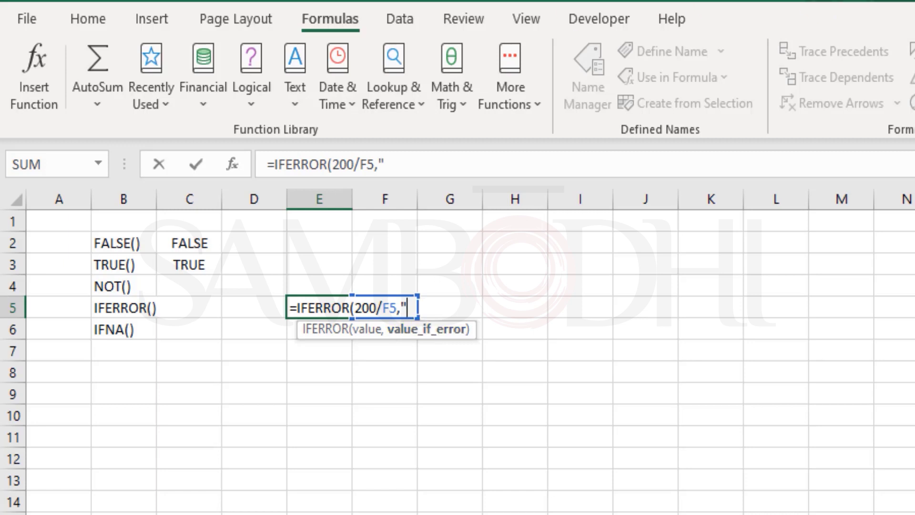
{"action": "type", "text": "0"}
{"action": "key", "text": "BackSpace"}
{"action": "key", "text": "BackSpace"}
{"action": "type", "text": "0)"}
{"action": "key", "text": "Return"}
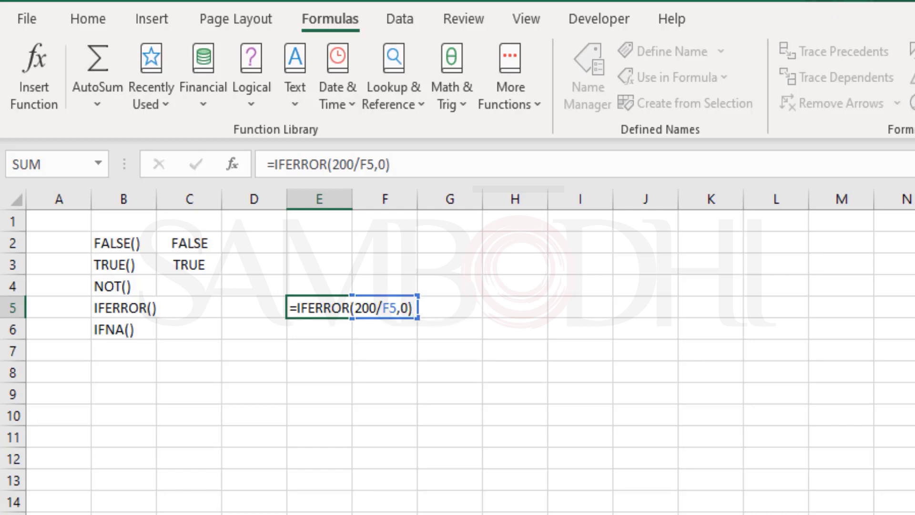
Test E5 by entering 10 and then 5 in F5, undoing each, to see 20 and 40
{"action": "left_click", "coordinate": [319, 307]}
{"action": "left_click", "coordinate": [385, 307]}
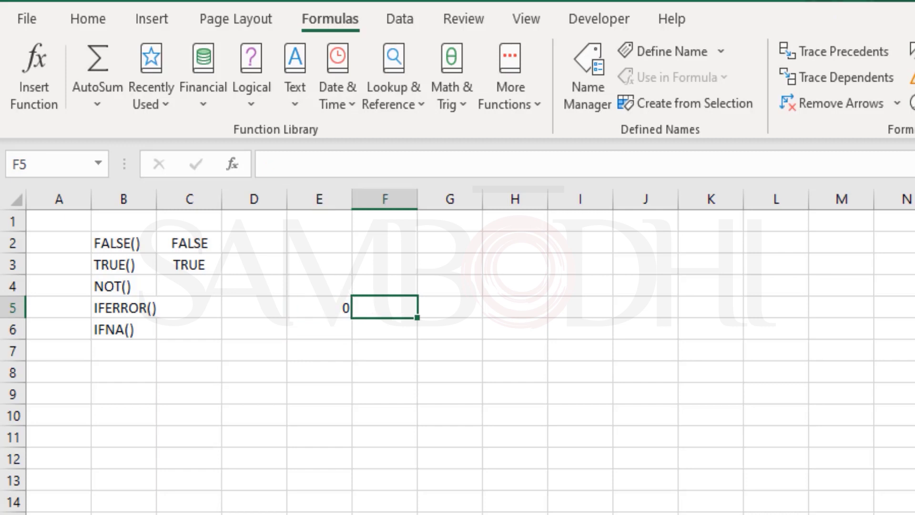
{"action": "type", "text": "10"}
{"action": "key", "text": "Return"}
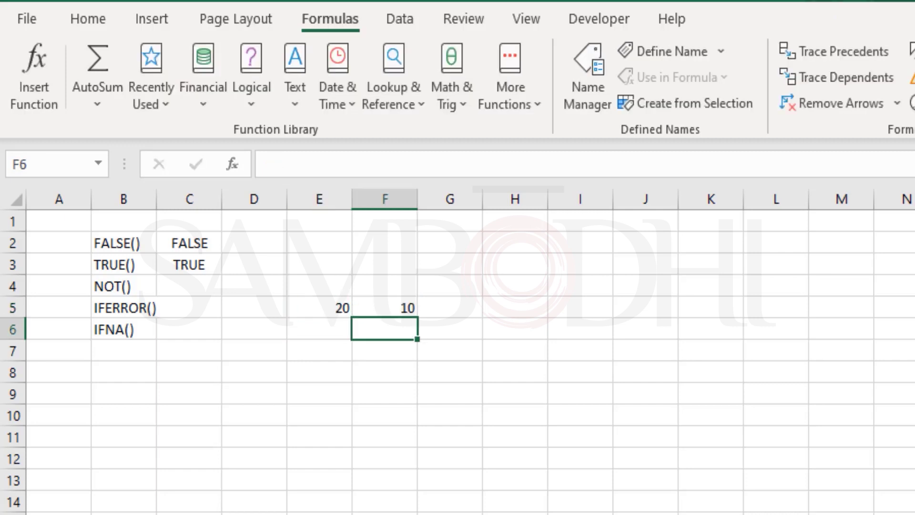
{"action": "key", "text": "ctrl+z"}
{"action": "type", "text": "5"}
{"action": "key", "text": "Return"}
{"action": "key", "text": "ctrl+z"}
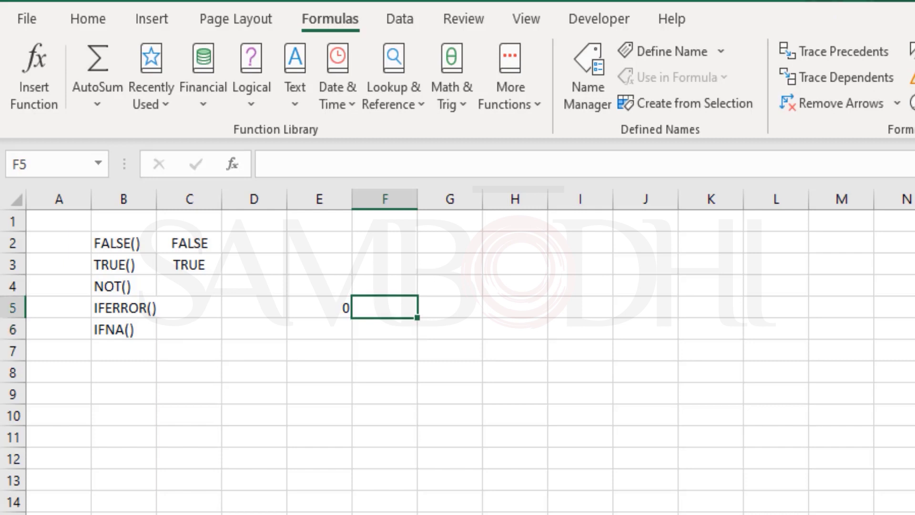
{"action": "key", "text": "Left"}
Select E6 beside the IFNA() label in B6 and start a formula there
{"action": "key", "text": "Down"}
{"action": "key", "text": "Left"}
{"action": "key", "text": "Left"}
{"action": "key", "text": "Left"}
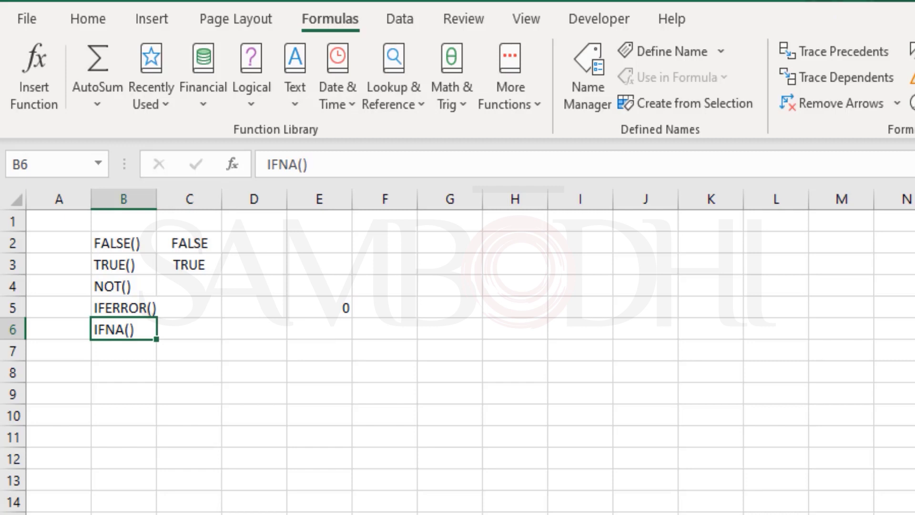
{"action": "key", "text": "Up"}
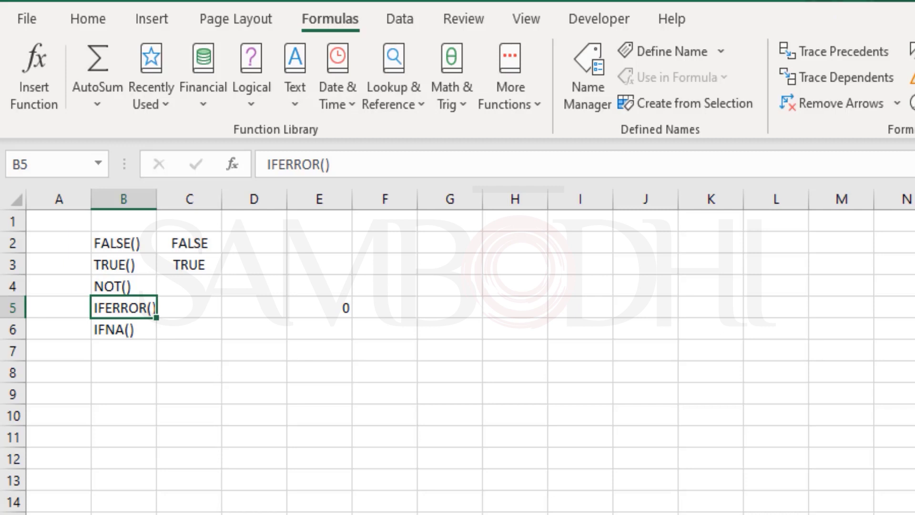
{"action": "key", "text": "Down"}
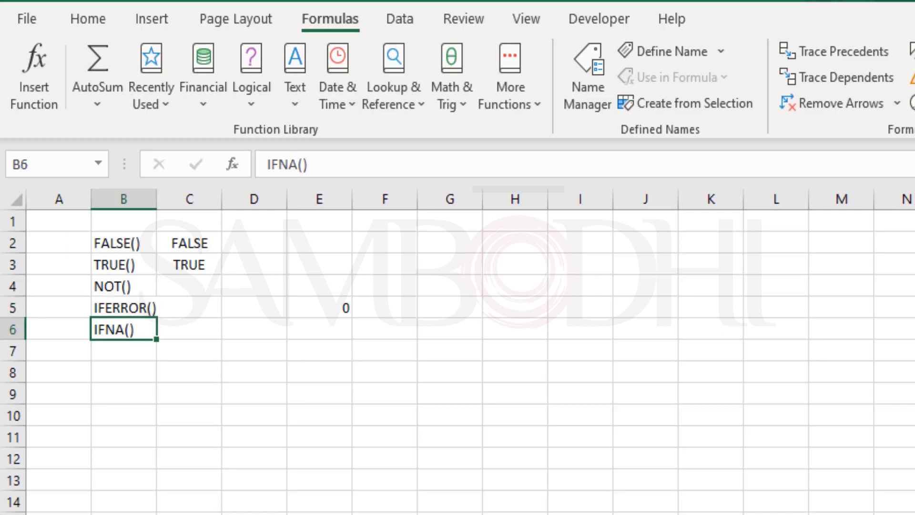
{"action": "left_click", "coordinate": [319, 329]}
{"action": "key", "text": "F2"}
Enter =IFNA(200/0,0) in E6, which still shows #DIV/0!, then reopen it for editing
{"action": "type", "text": "=IF"}
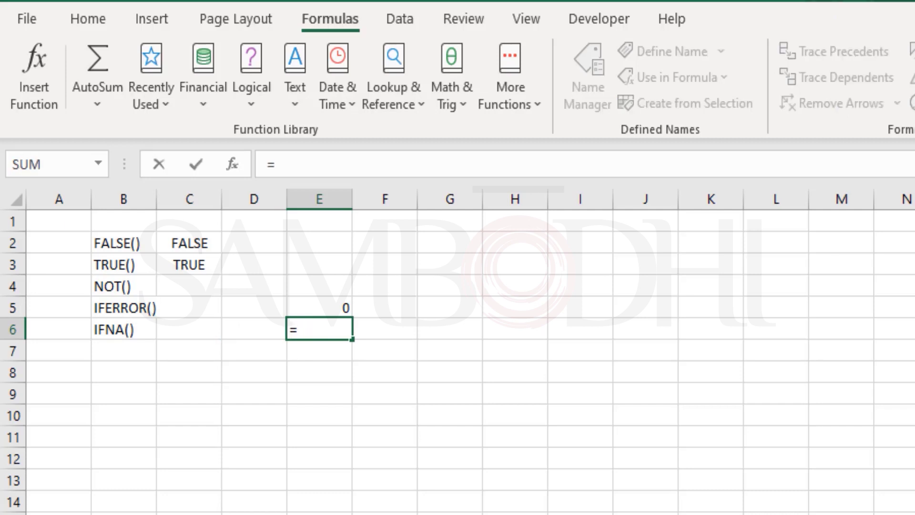
{"action": "key", "text": "Down"}
{"action": "key", "text": "Down"}
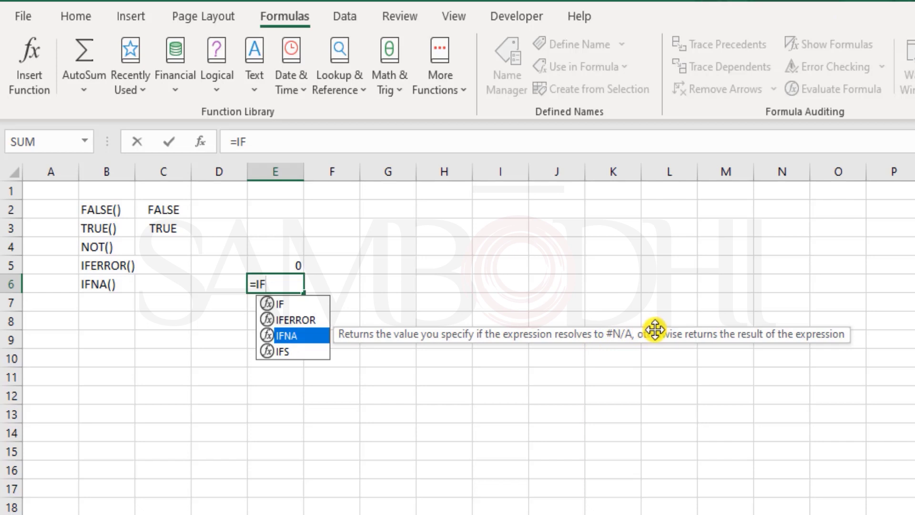
{"action": "key", "text": "Tab"}
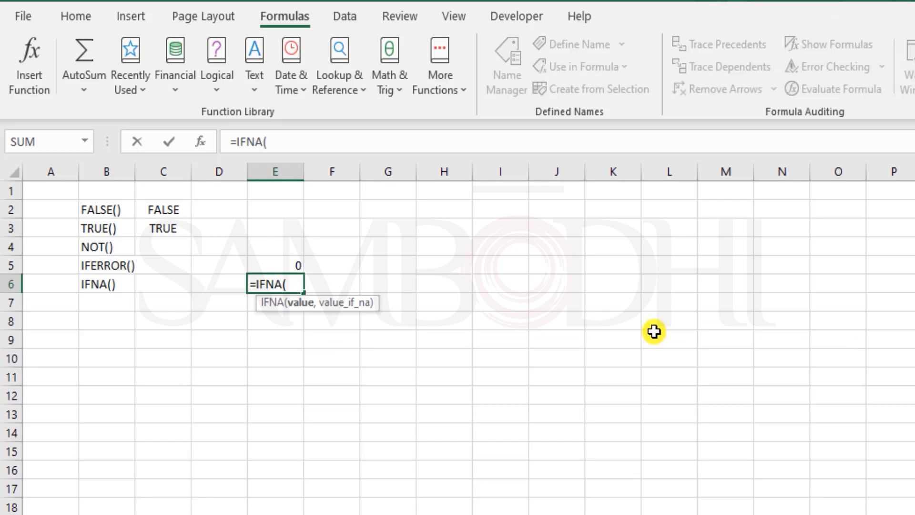
{"action": "type", "text": "200/0,"}
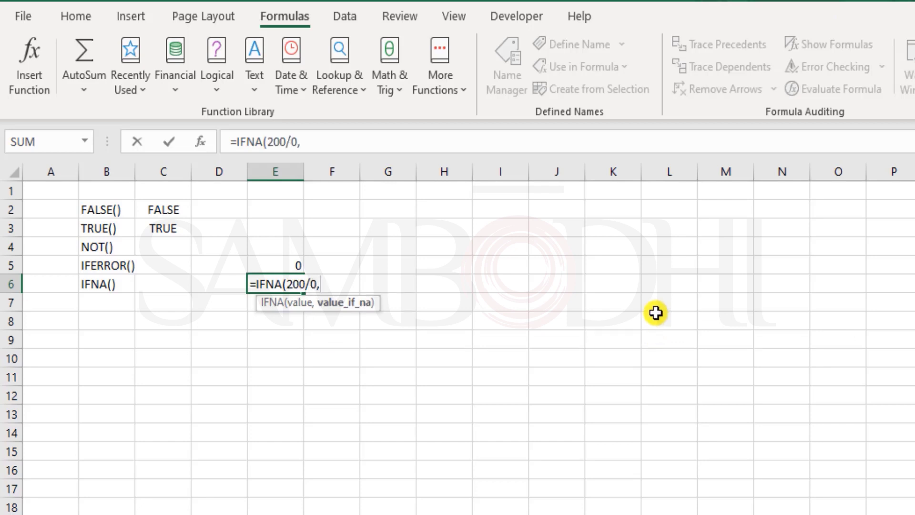
{"action": "type", "text": "0)"}
{"action": "key", "text": "Return"}
{"action": "key", "text": "Up"}
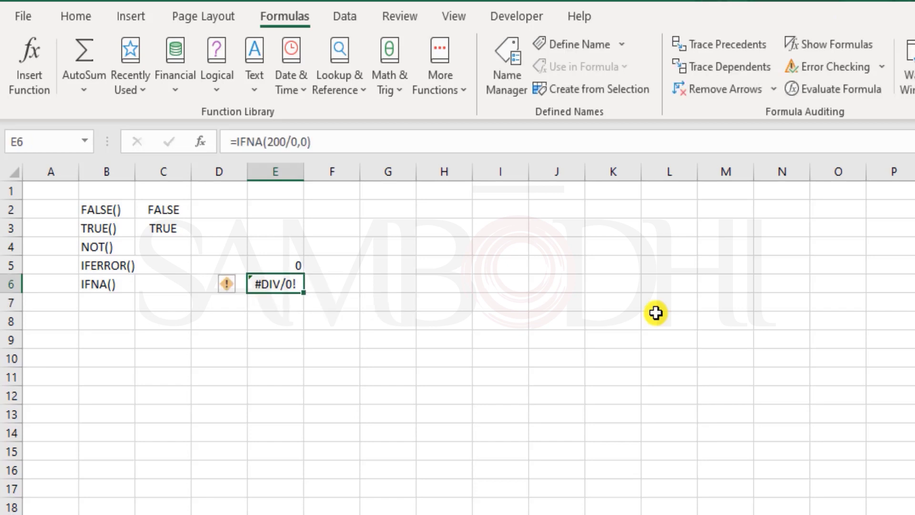
{"action": "key", "text": "F2"}
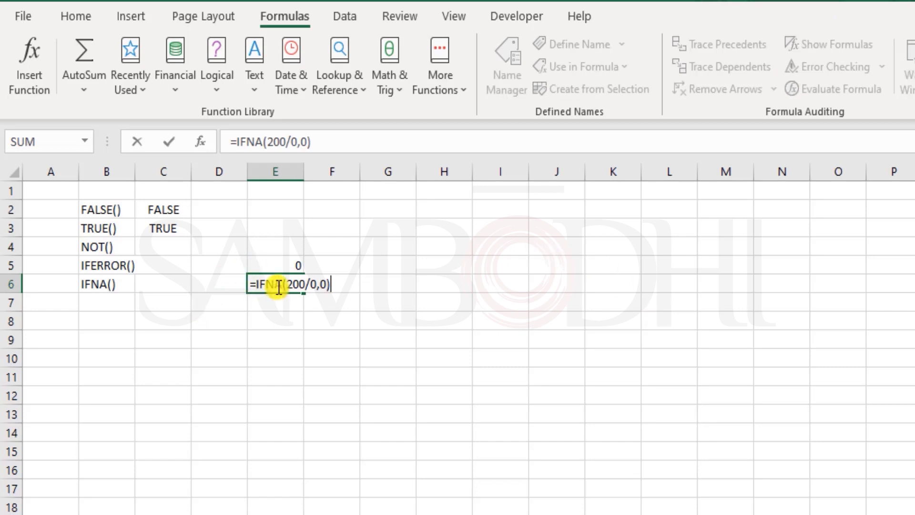
{"action": "left_click_drag", "start_coordinate": [279, 289], "coordinate": [256, 285]}
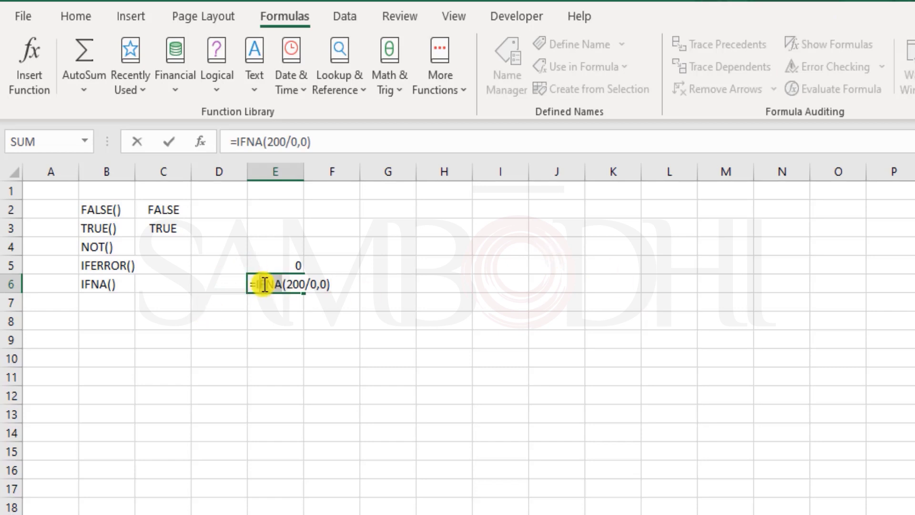
{"action": "key", "text": "Escape"}
{"action": "left_click", "coordinate": [283, 264]}
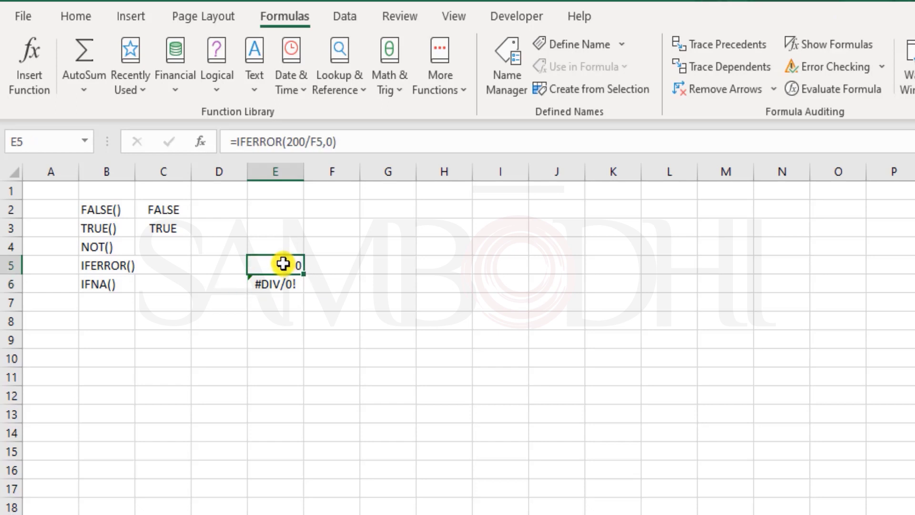
{"action": "double_click", "coordinate": [283, 263]}
{"action": "double_click", "coordinate": [275, 265]}
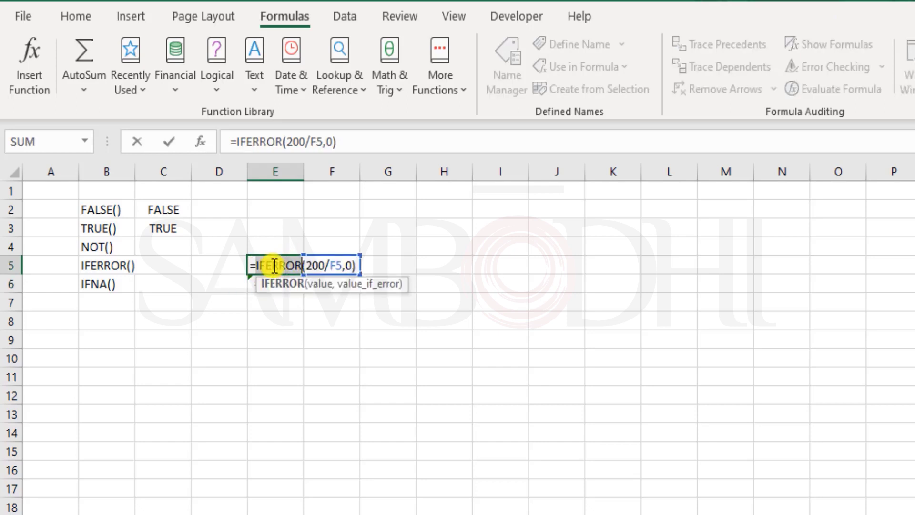
{"action": "left_click_drag", "start_coordinate": [275, 265], "coordinate": [308, 267]}
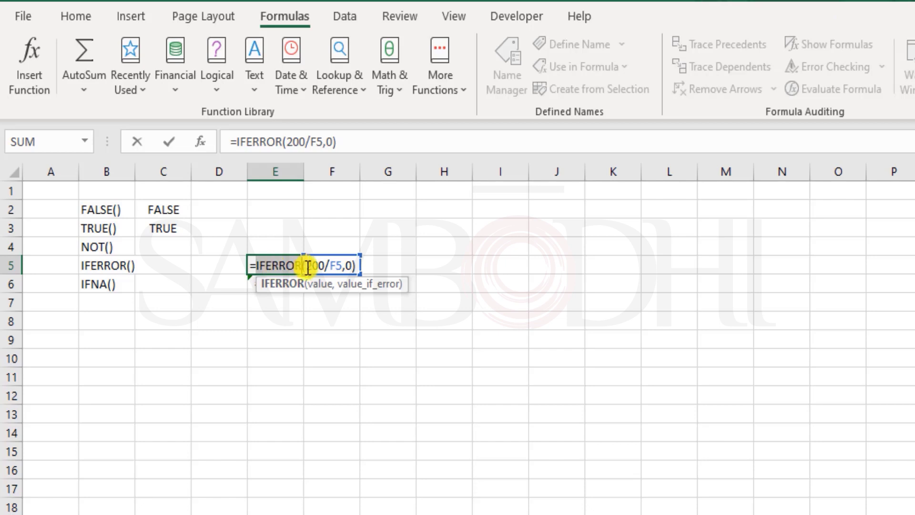
{"action": "key", "text": "Escape"}
{"action": "left_click", "coordinate": [125, 285]}
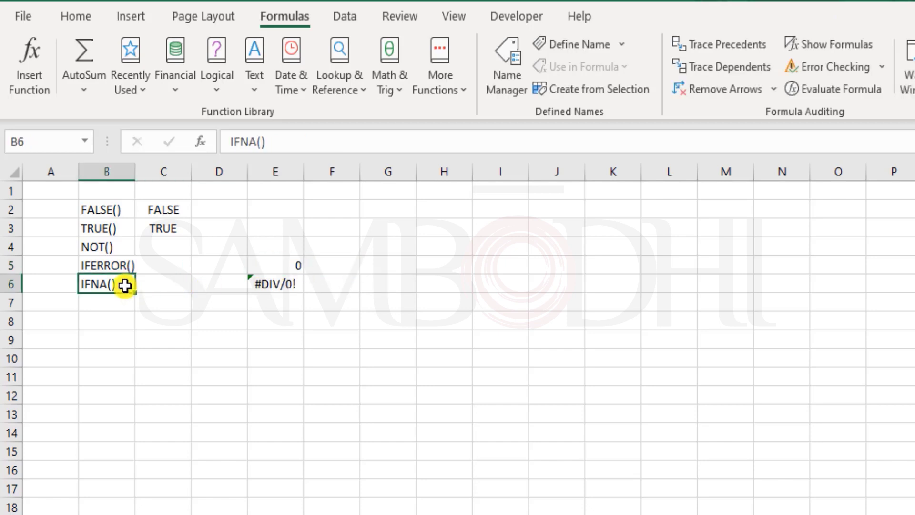